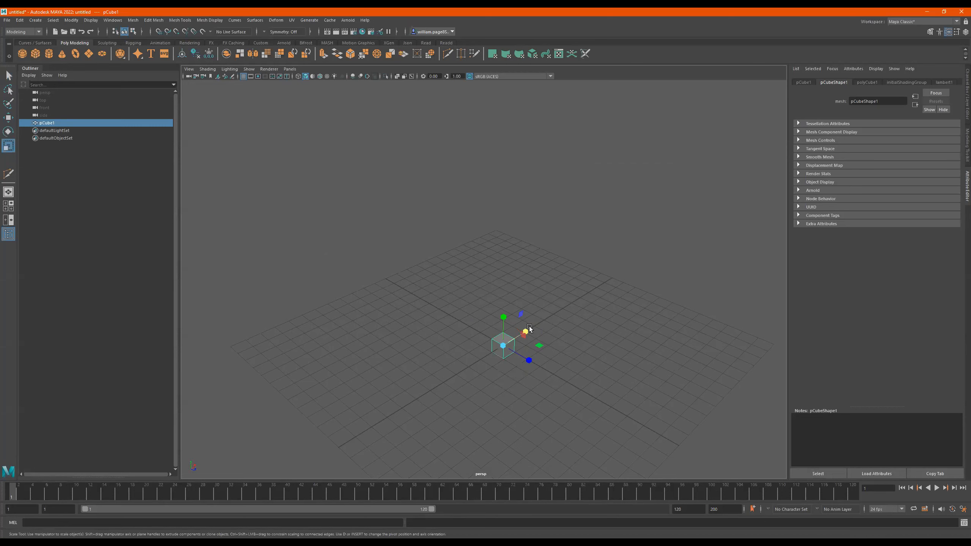
- Scale the cube into a flat slab of about 10.2 by 1 by 23 and raise it about 5.7 units above the grid
left_click_drag(524, 363, 606, 382)
left_click_drag(537, 370, 578, 380)
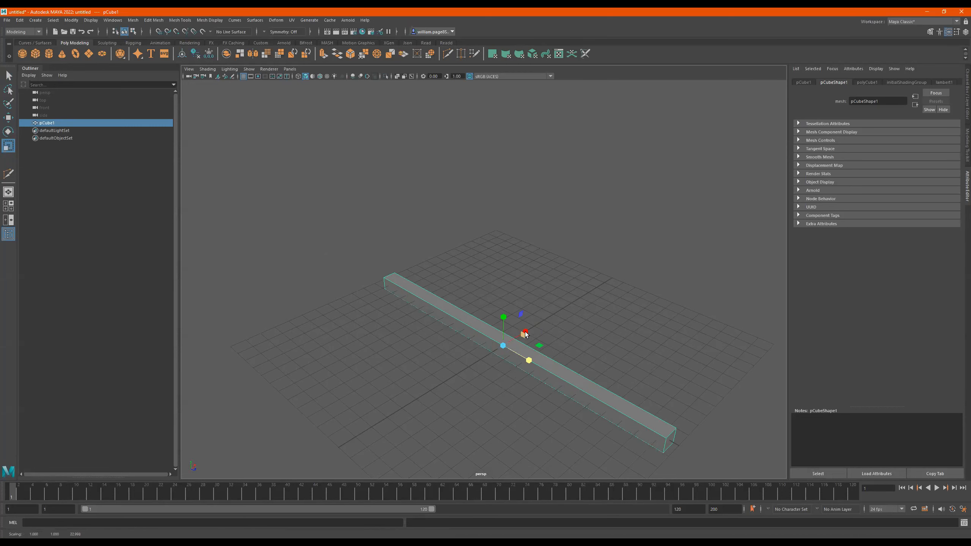
left_click_drag(526, 332, 738, 237)
left_click_drag(529, 332, 486, 230)
key("w")
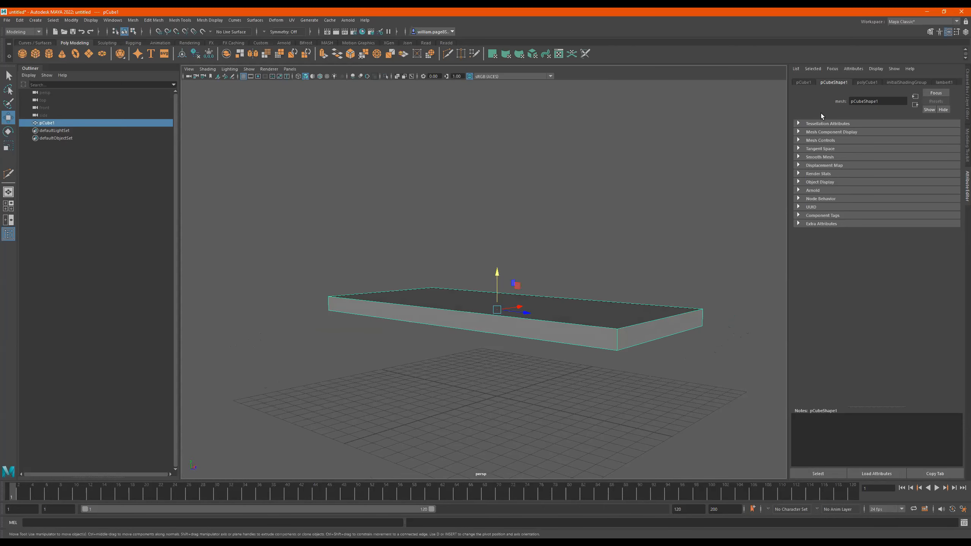
left_click_drag(646, 179, 665, 230, "alt")
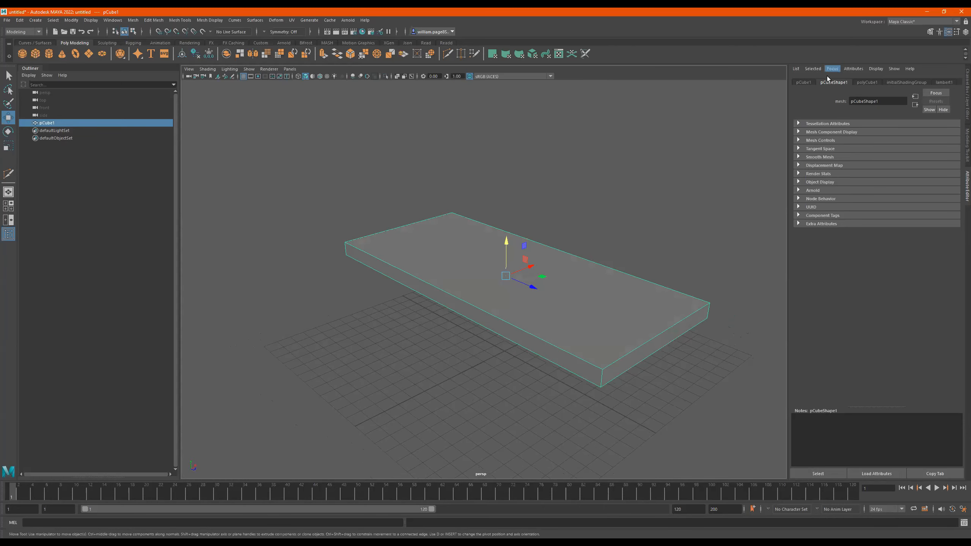
- Show the slab's transform attributes and raise it higher above the grid along the Y axis
left_click(805, 83)
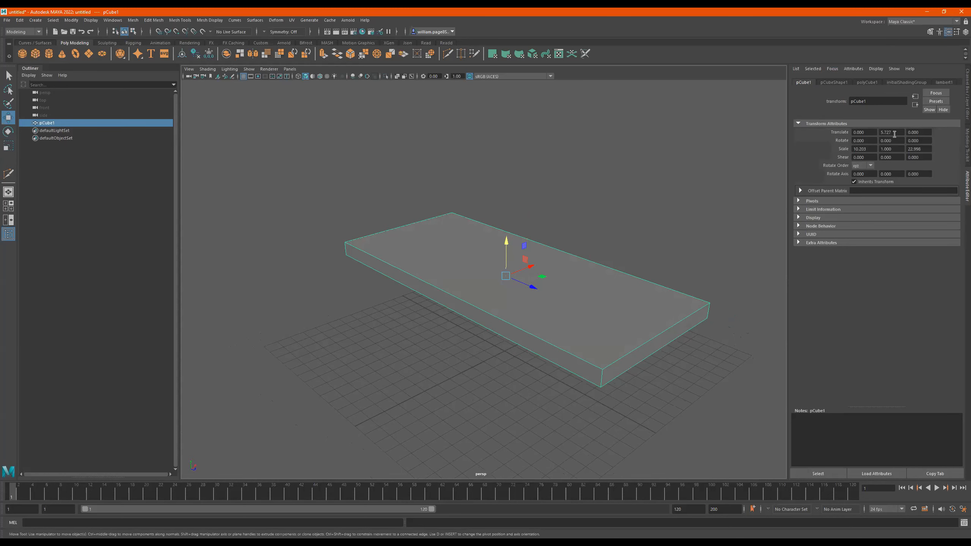
mouse_move(897, 131)
left_mouse_down("ctrl")
mouse_move(931, 131)
mouse_move(906, 125)
mouse_move(920, 131)
mouse_move(895, 132)
mouse_move(914, 135)
mouse_move(898, 140)
left_mouse_up("ctrl")
left_click_drag(507, 229, 528, 217)
- Examine the slab's shape node and its poly cube history attributes, including the width, height and depth subdivisions
left_click(835, 82)
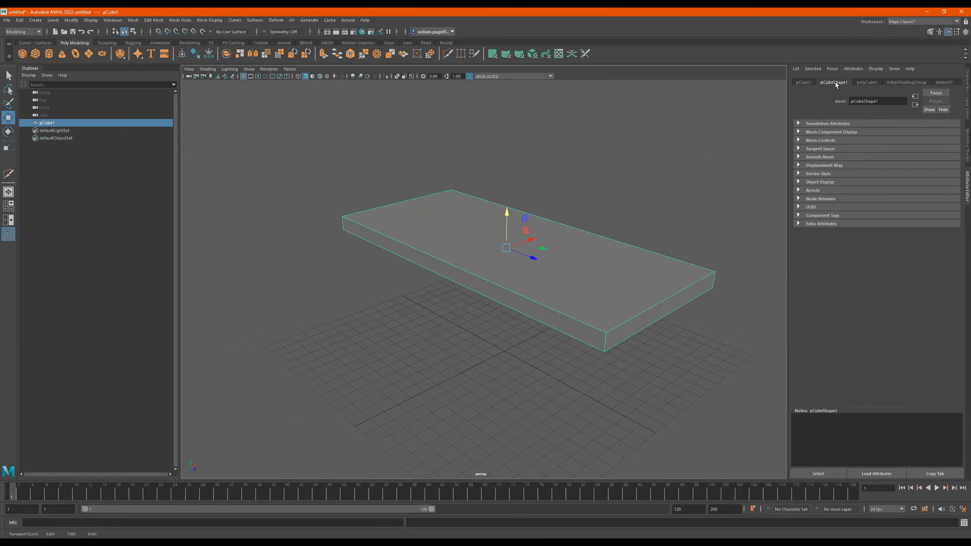
left_click(865, 83)
mouse_move(881, 159)
left_mouse_down()
mouse_move(892, 158)
mouse_move(887, 174)
mouse_move(881, 158)
left_mouse_up()
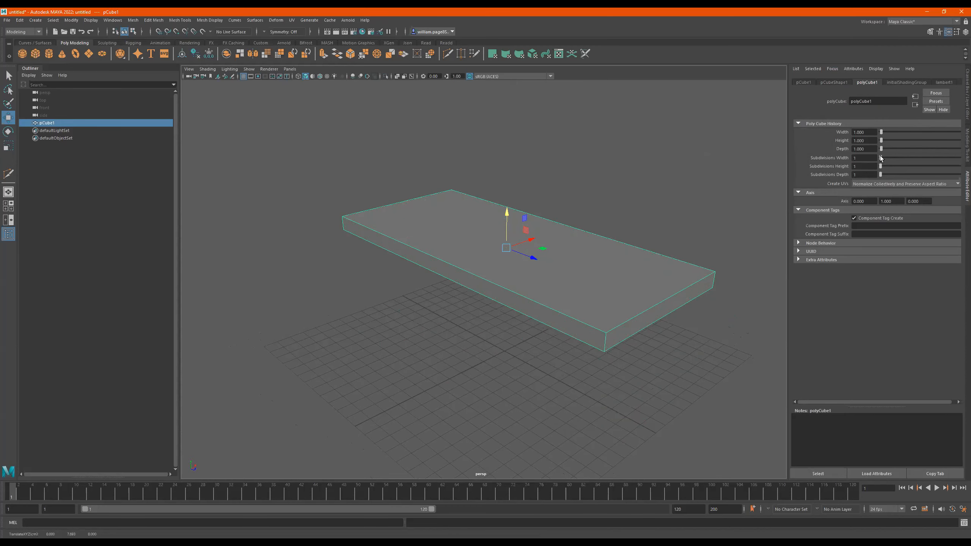
left_click_drag(675, 202, 565, 258, "alt")
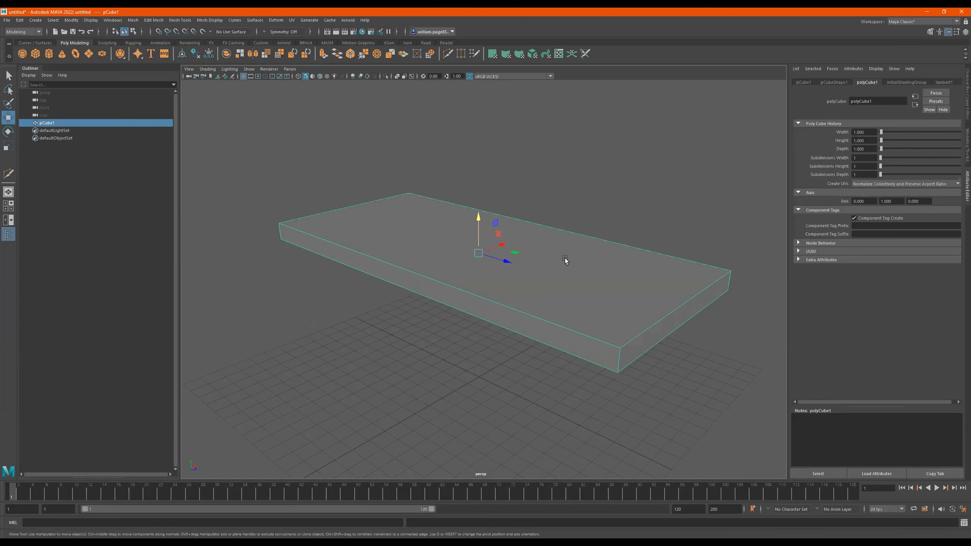
- Switch the slab to vertex mode and select the two vertices at its near corner
right_click(568, 257)
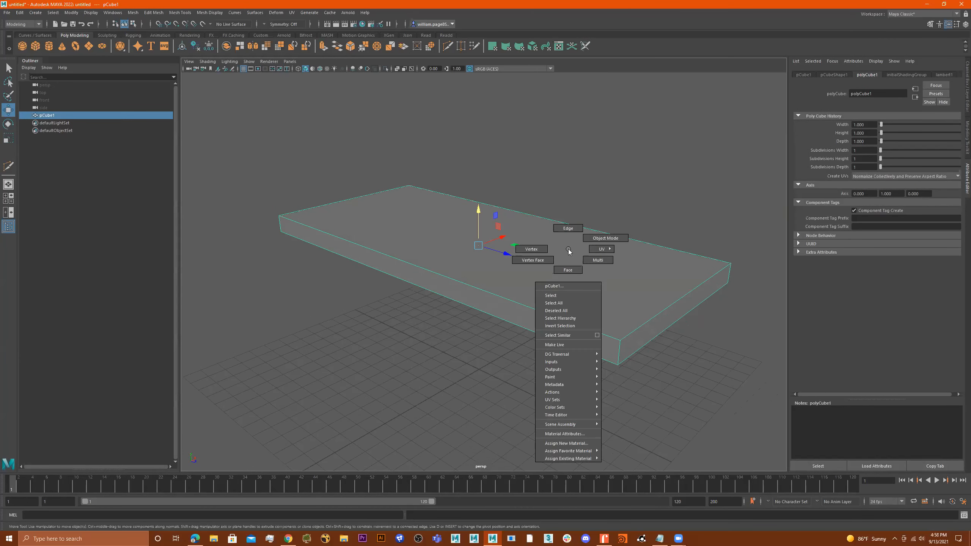
left_click_drag(560, 259, 545, 258, "alt")
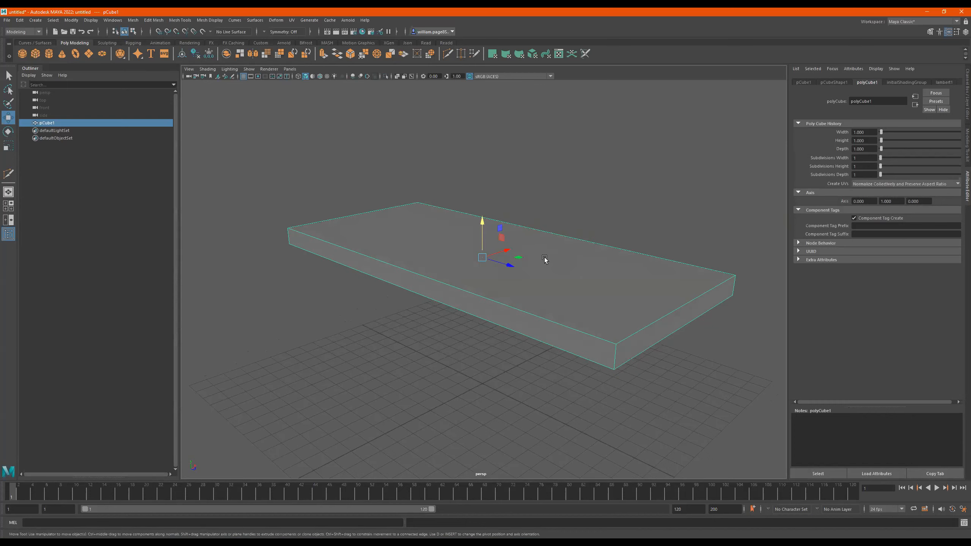
right_click_drag(545, 259, 508, 251)
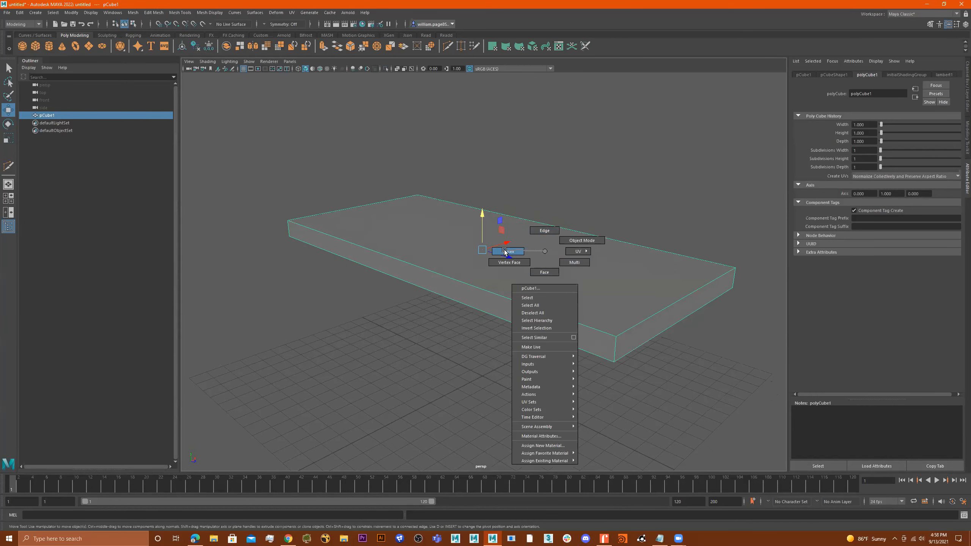
right_click_drag(509, 252, 509, 252)
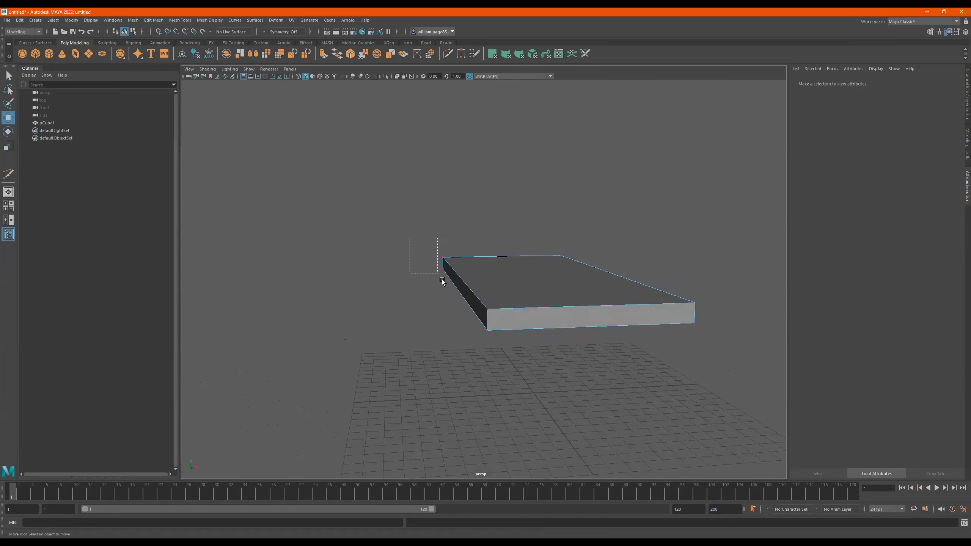
left_click_drag(441, 280, 480, 273)
left_click_drag(507, 389, 421, 311)
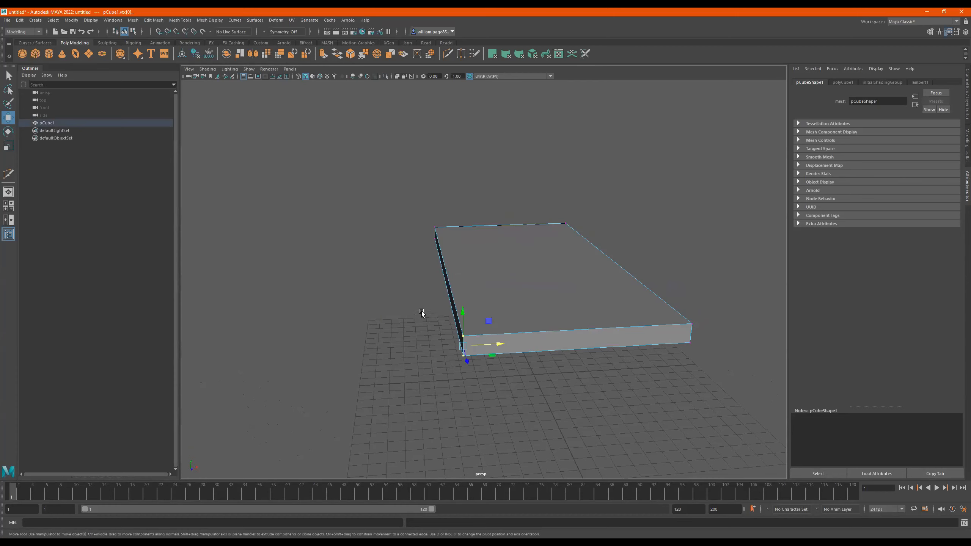
- Clear the selection, select the slab's four top vertices in wireframe display, and restore shaded display
left_click_drag(507, 347, 498, 286)
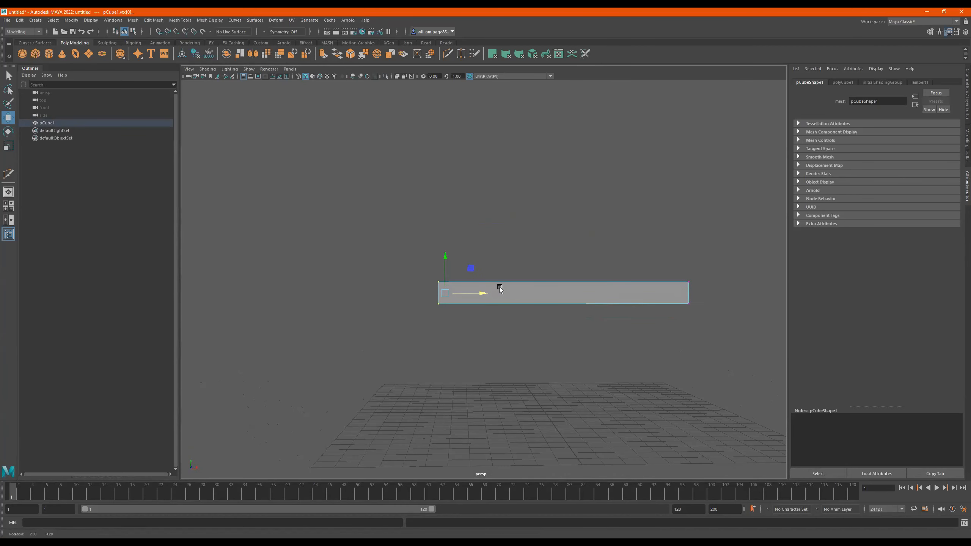
left_click_drag(730, 237, 537, 228)
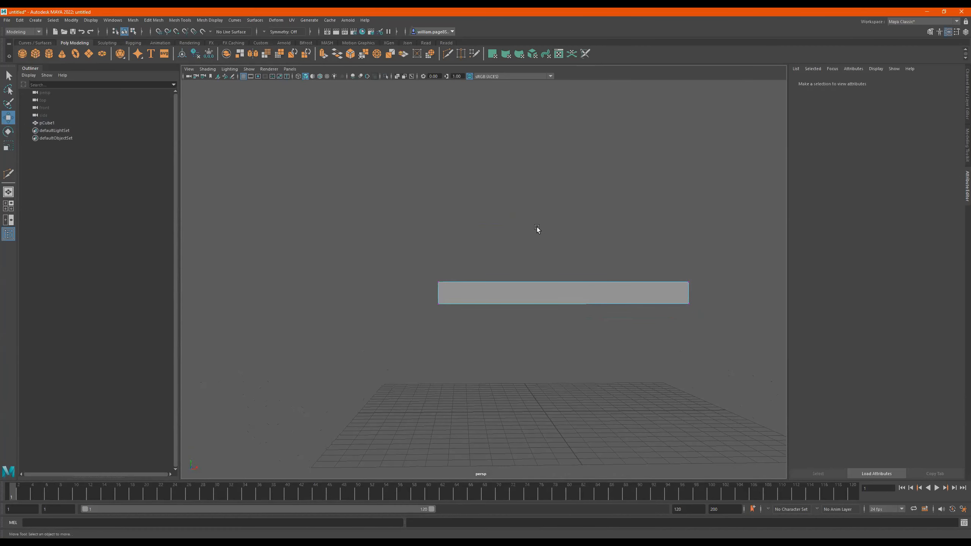
key("4")
left_click_drag(710, 230, 374, 293)
left_click_drag(534, 252, 536, 275)
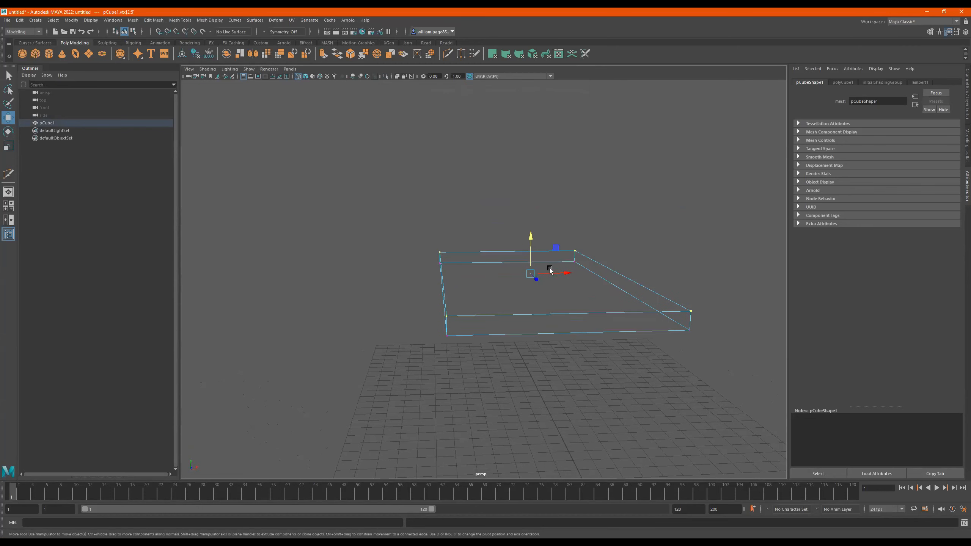
key("5")
- Select the slab's top face in face mode and lower it to thin the slab
right_click_drag(569, 282, 570, 299)
left_click(568, 274)
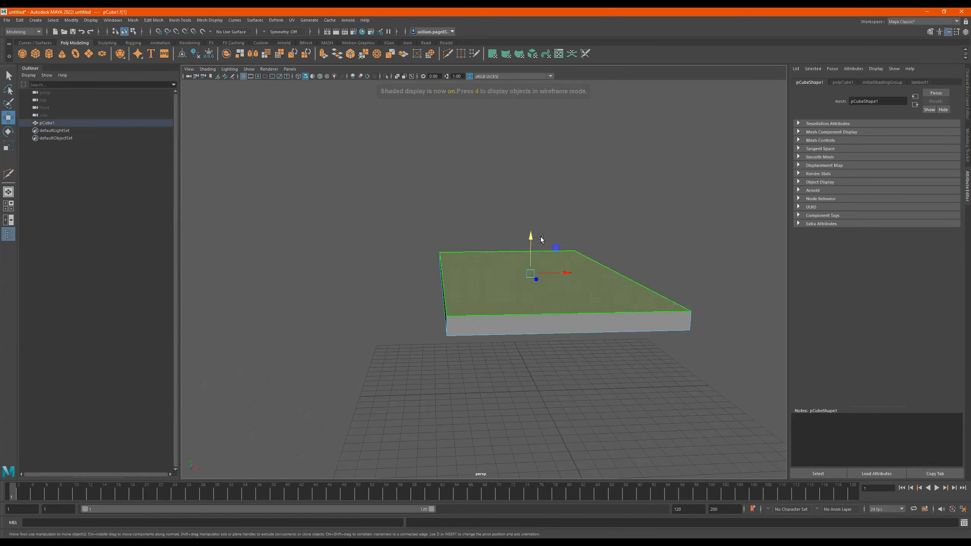
left_click_drag(540, 238, 540, 265)
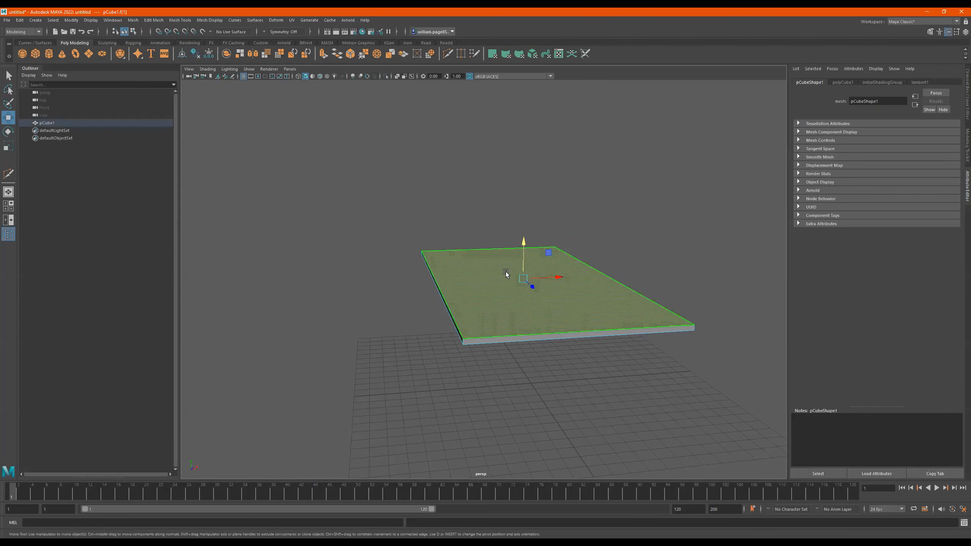
- Switch to edge mode and select the slab's upper edges one at a time around its perimeter
right_click_drag(504, 270, 505, 249)
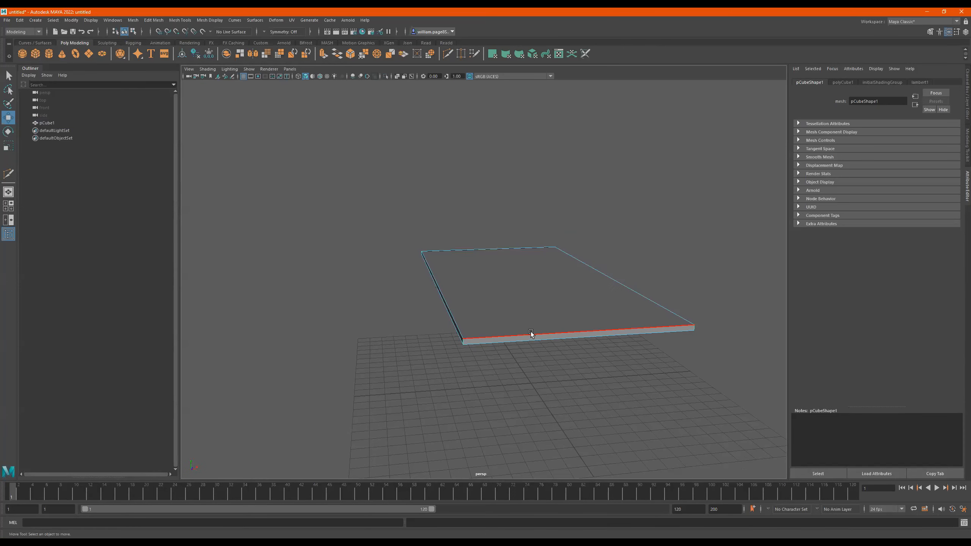
left_click(531, 332)
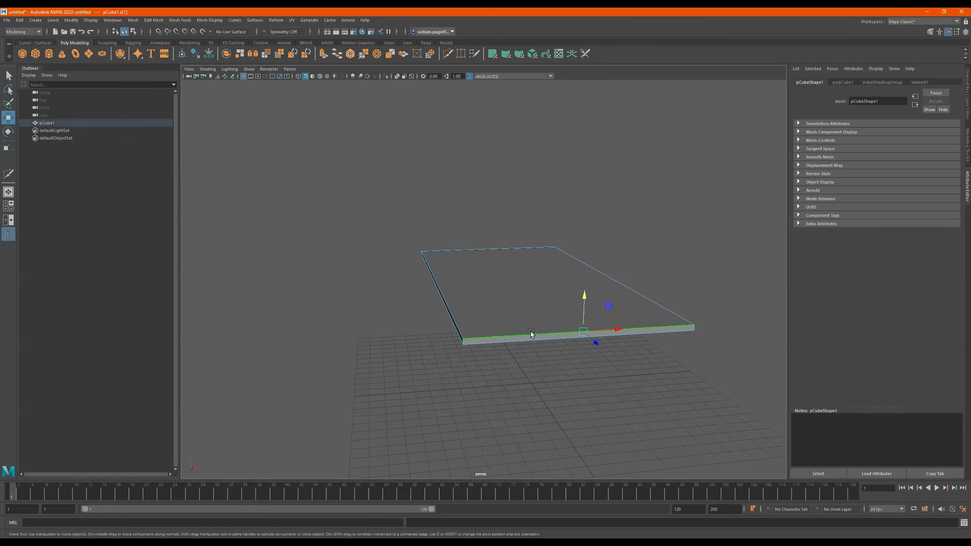
left_click(431, 253)
left_click_drag(492, 305, 490, 323, "alt")
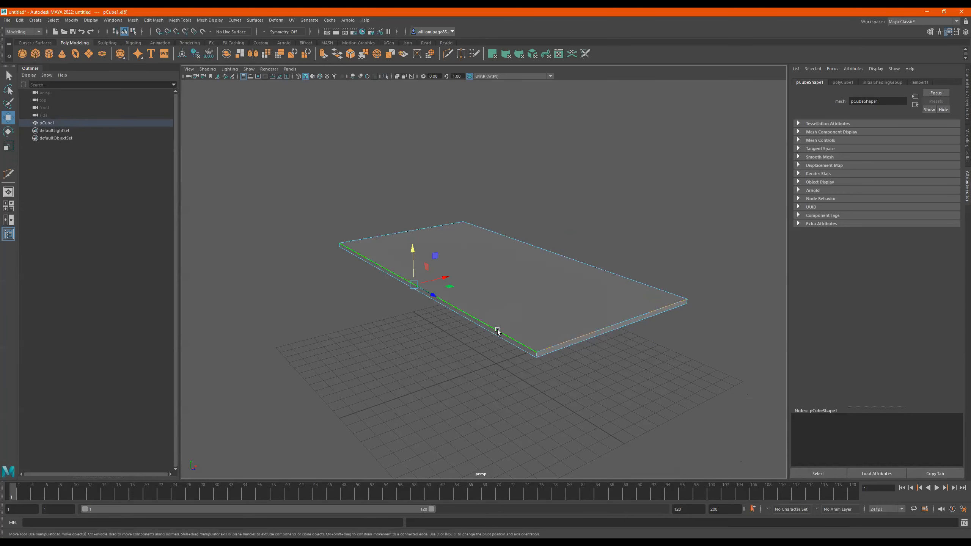
left_click(372, 238)
left_click(646, 313, "shift")
- Return the slab to object mode and select it as a whole
left_click_drag(490, 232, 533, 252)
right_click_drag(533, 252, 650, 169)
left_click_drag(551, 248, 533, 268, "alt")
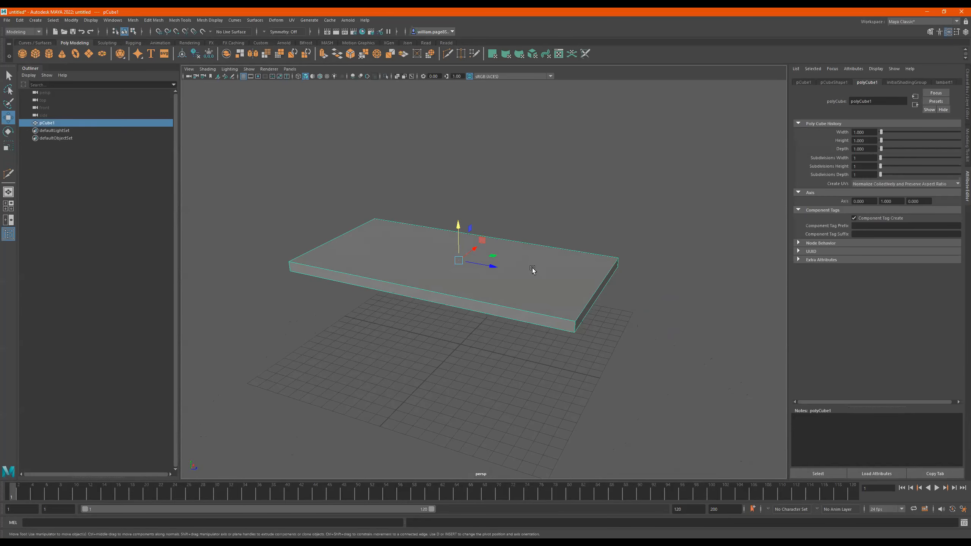
- Review the slab's component modes, return to object mode, and shift the slab slightly along the Z axis
right_click_drag(534, 268, 489, 269)
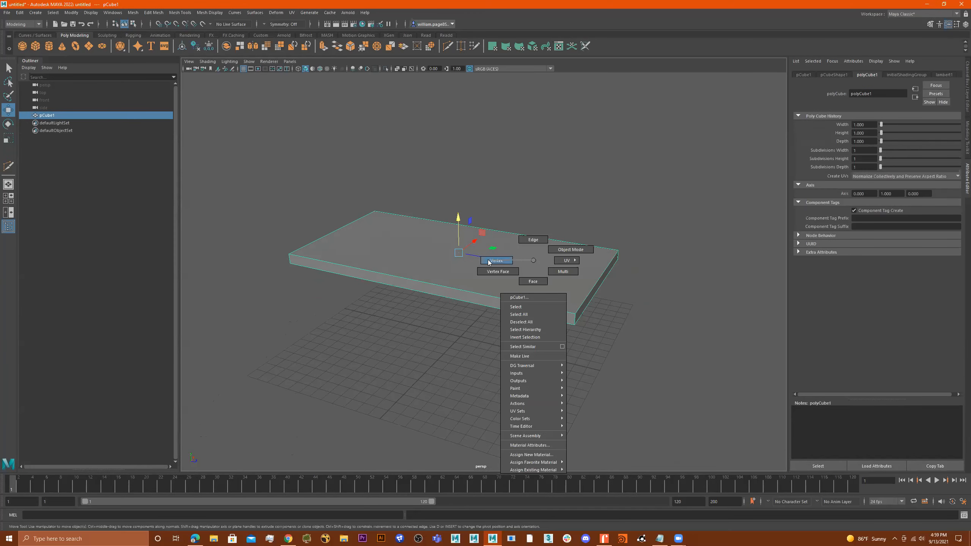
right_click_drag(531, 239, 543, 213)
right_click_drag(554, 256, 625, 217)
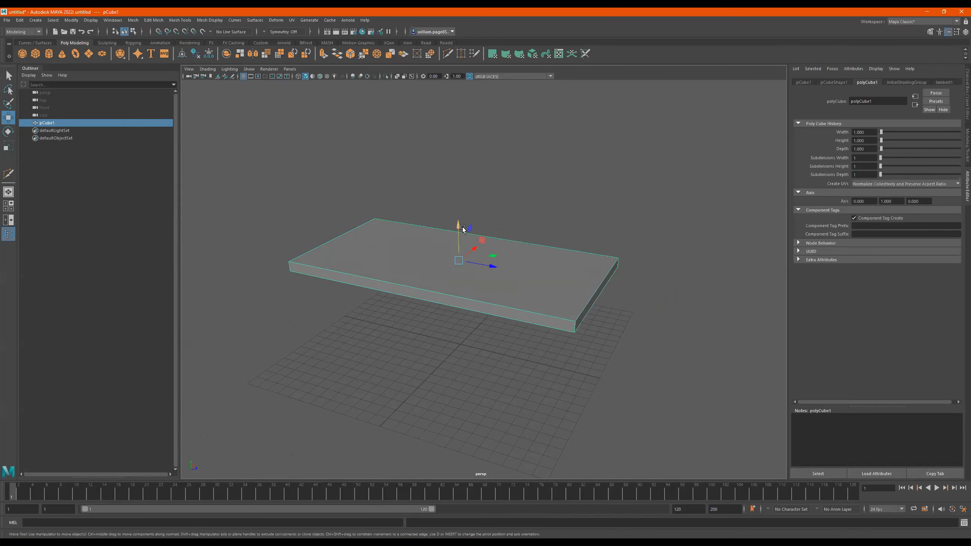
mouse_move(492, 267)
left_mouse_down()
mouse_move(514, 275)
mouse_move(490, 263)
mouse_move(502, 268)
left_mouse_up()
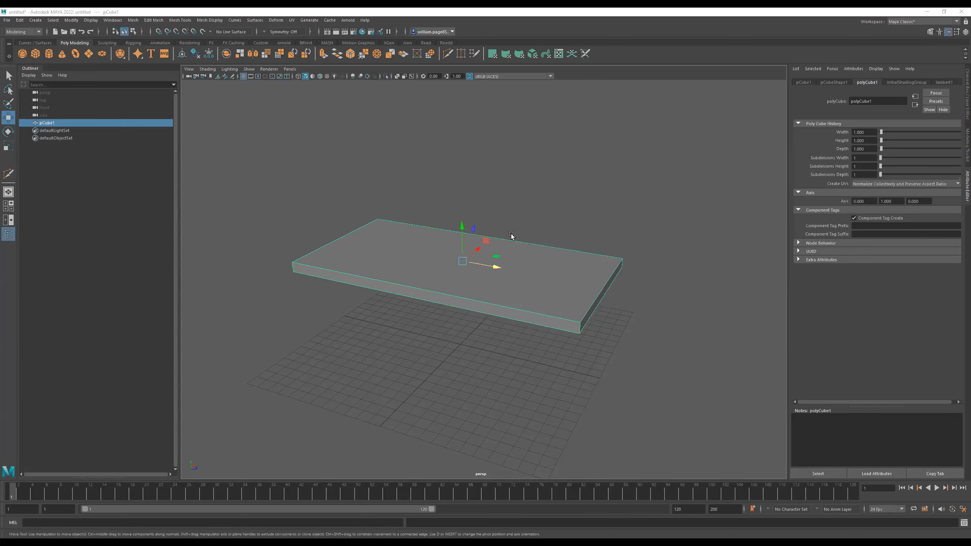
left_click_drag(498, 277, 547, 284, "alt")
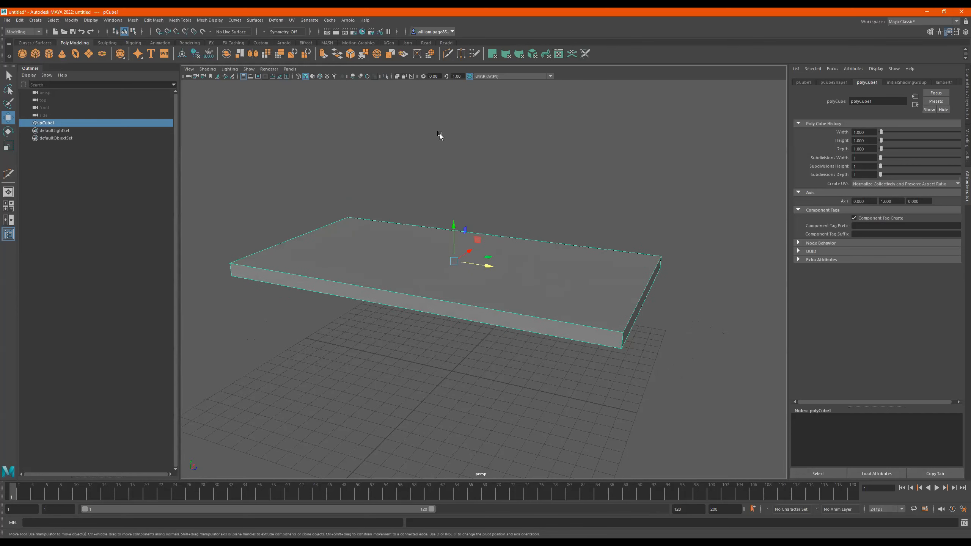
- Try adding a NURBS cylinder at the grid's center, undo its creation, and return to the polygon modeling tools
left_click(33, 43)
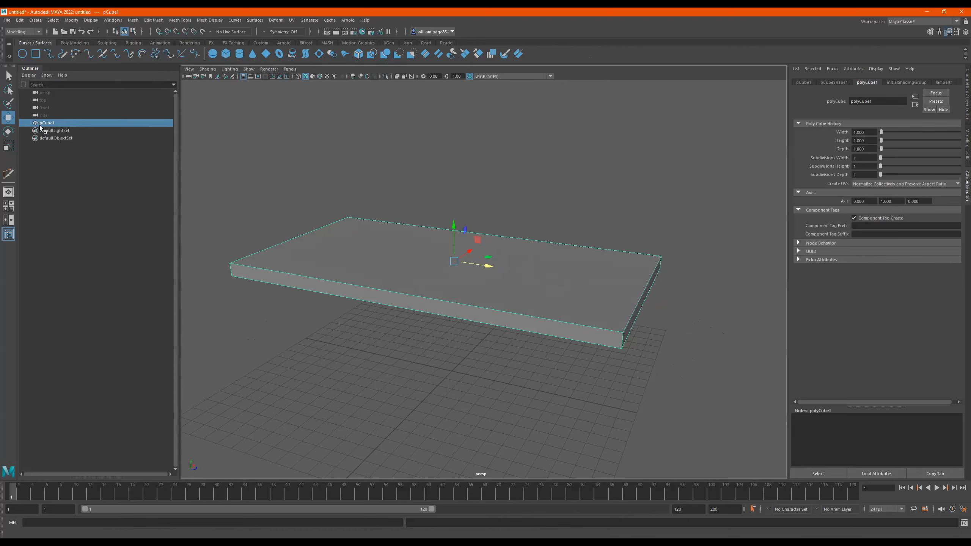
left_click(241, 54)
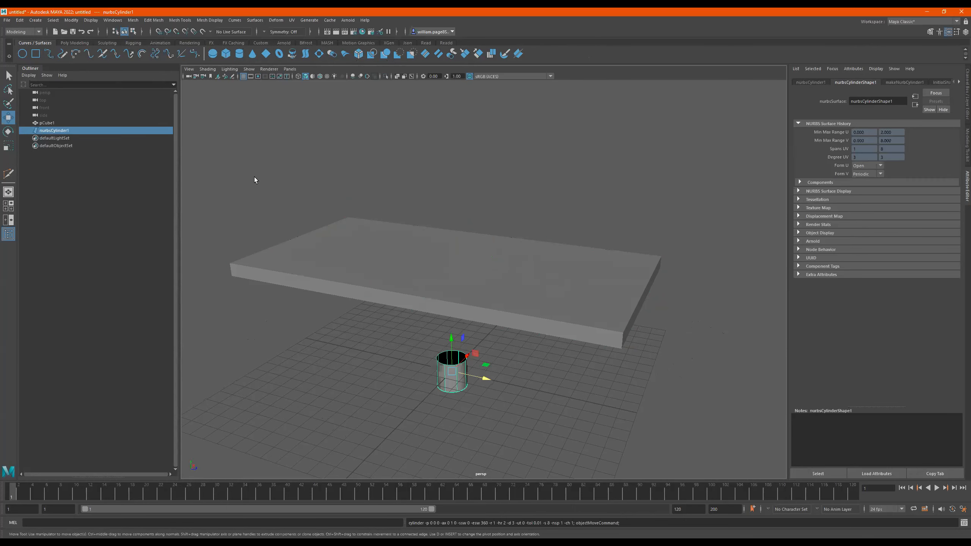
key("ctrl+z")
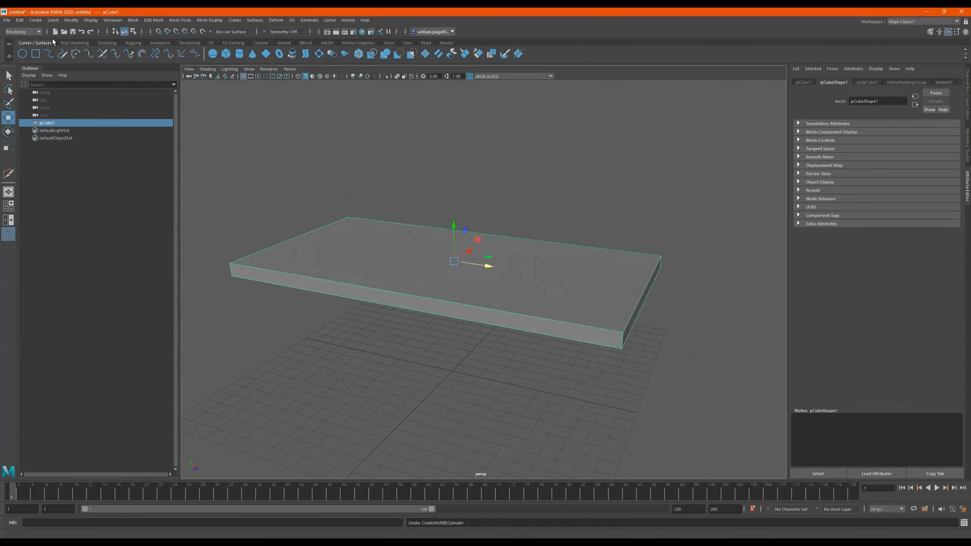
left_click(71, 42)
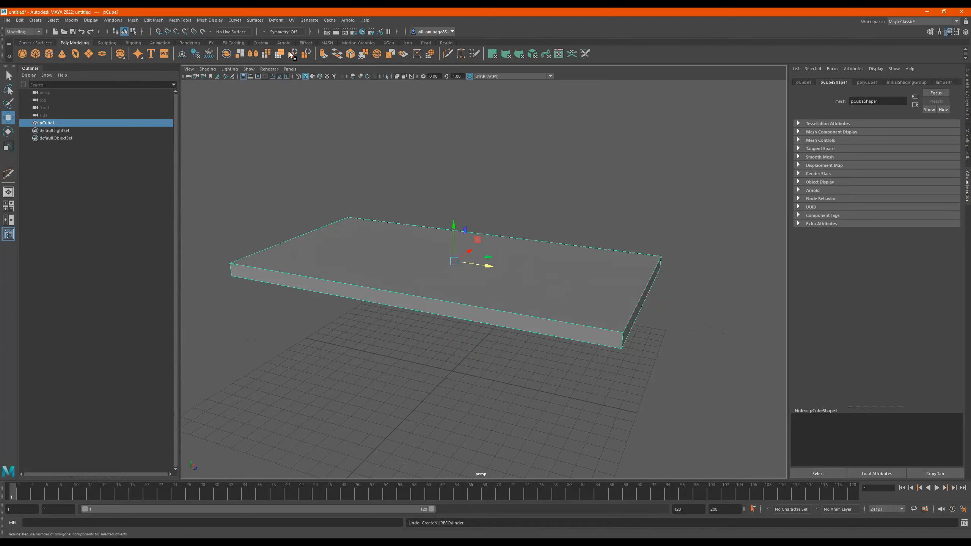
- Tear off the Edit Mesh commands as a floating window over the slab and close it
left_click(156, 21)
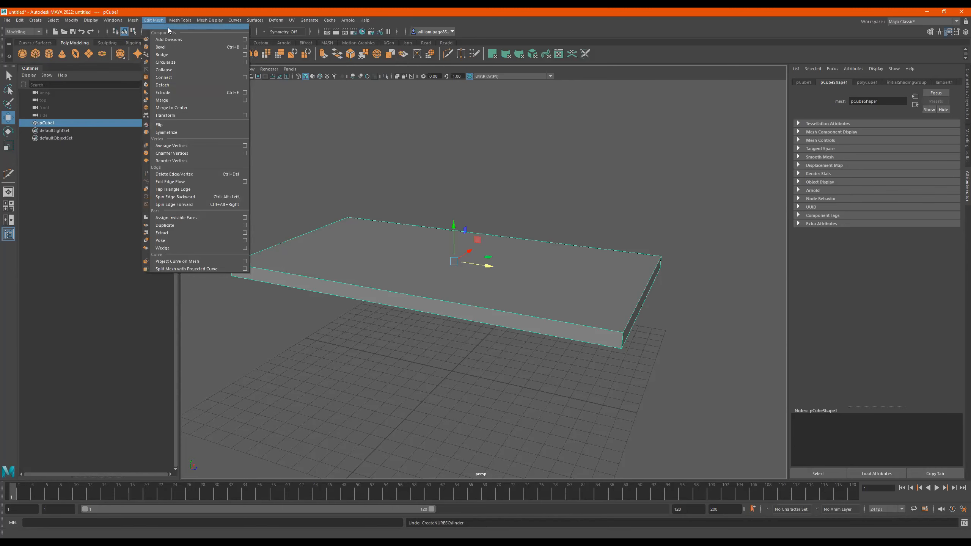
left_click(168, 30)
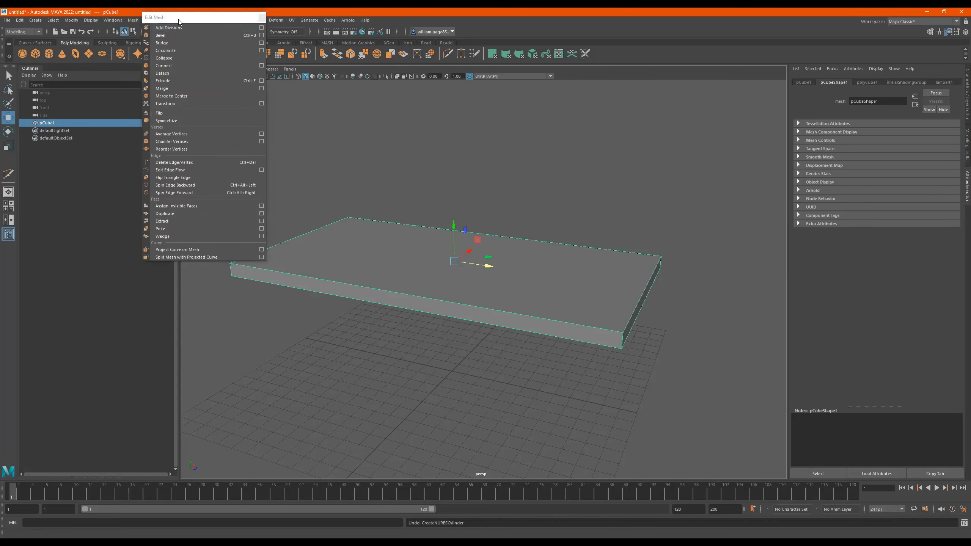
left_click_drag(178, 19, 501, 86)
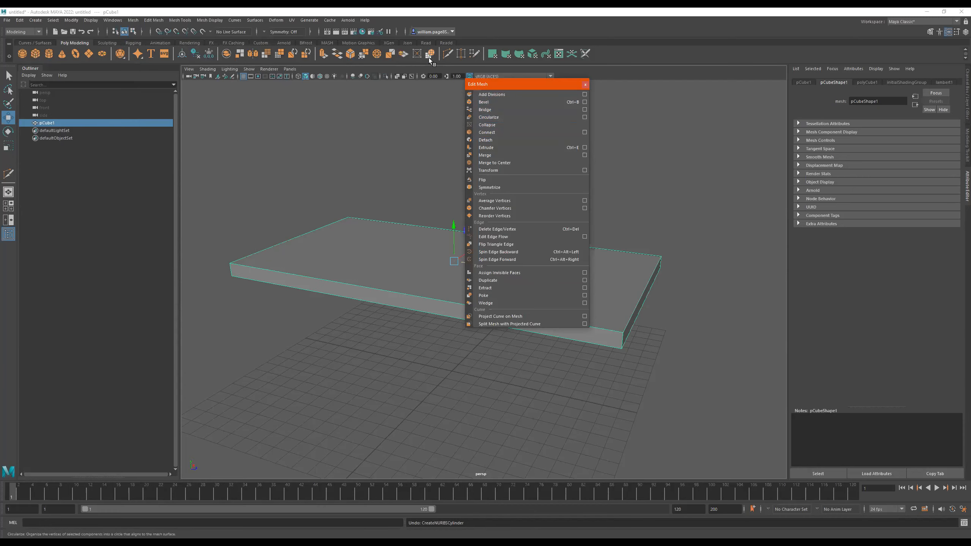
left_click(585, 85)
- Browse Mesh Tools and Edit Mesh in the hotbox, tear off the Edit Mesh commands, and close the floating window
key("space")
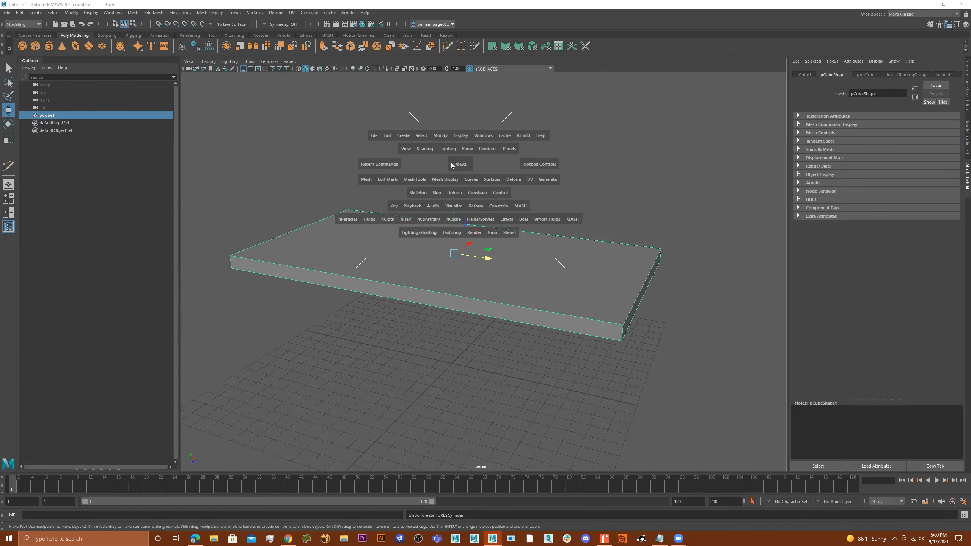
left_click(420, 181)
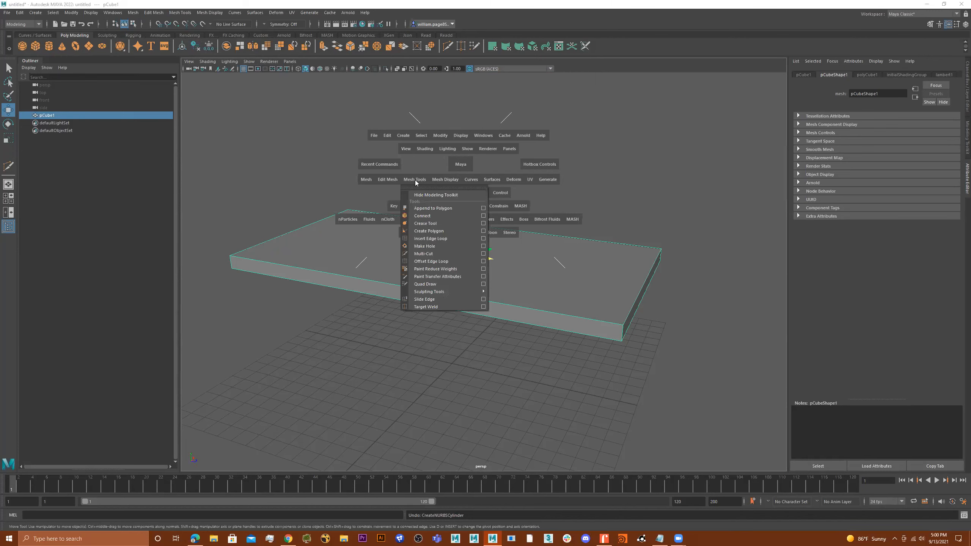
left_click(388, 179)
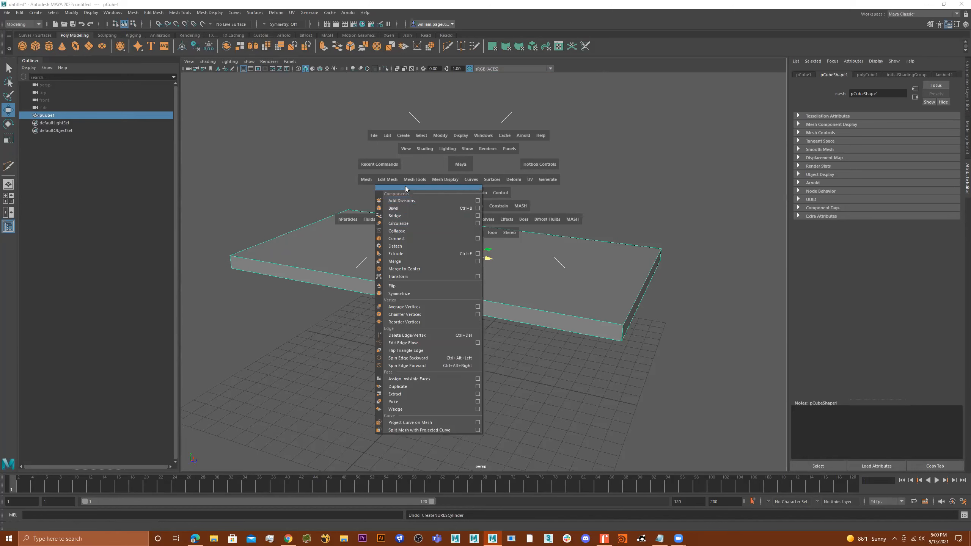
left_click(448, 188)
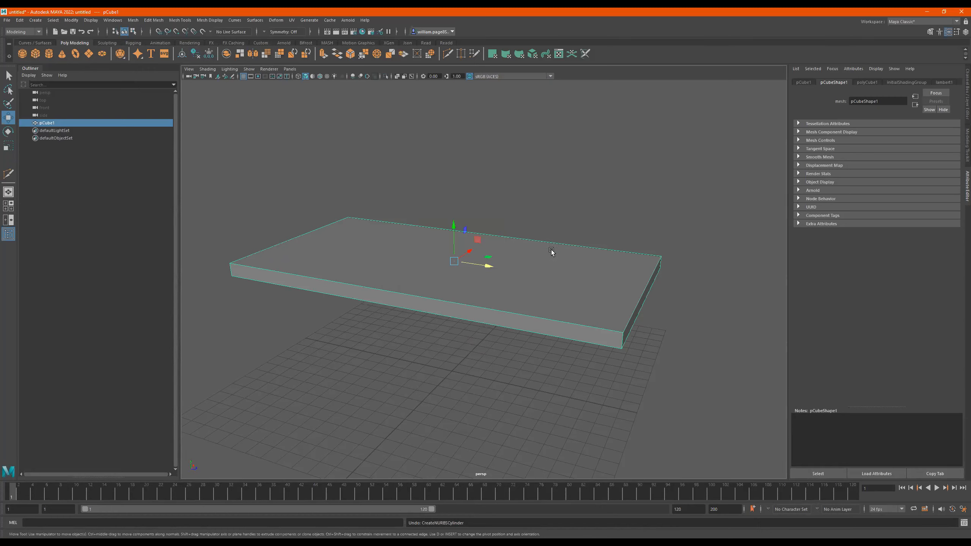
mouse_move(552, 252)
left_mouse_down("alt")
mouse_move(554, 262)
mouse_move(585, 250)
mouse_move(570, 253)
left_mouse_up("alt")
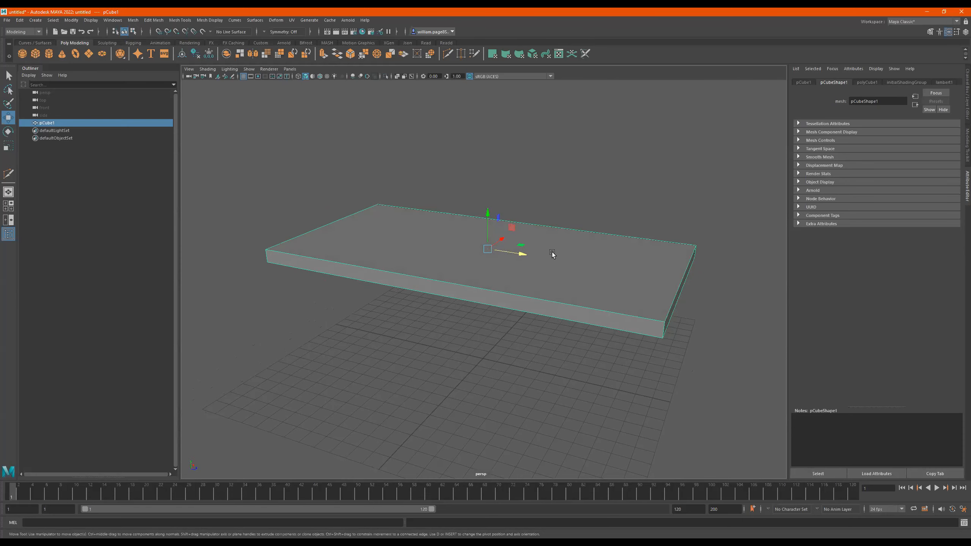
- Review the modeling commands offered in the slab's polygon marking menu, including Multi-Cut and Extrude
right_click(552, 252, "shift")
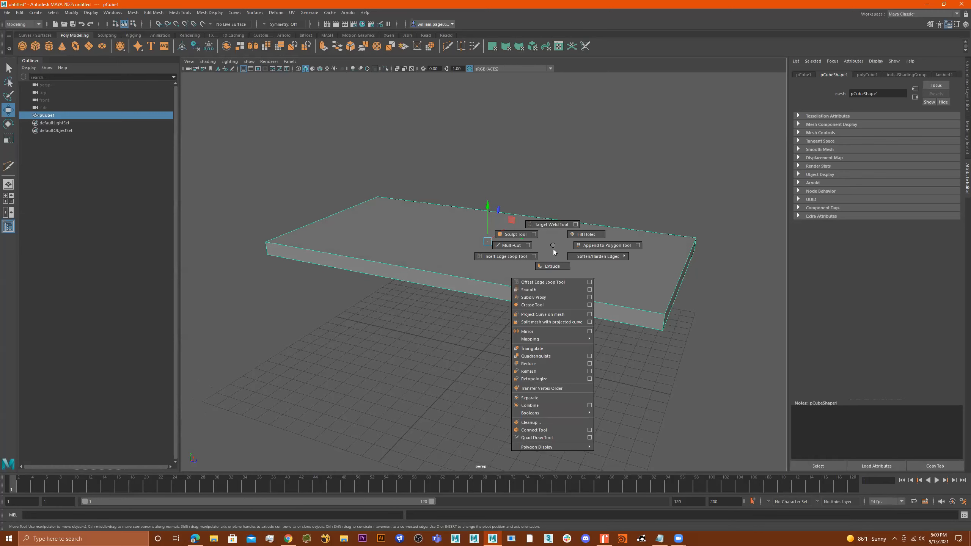
right_click_drag(546, 264, 553, 246, "shift")
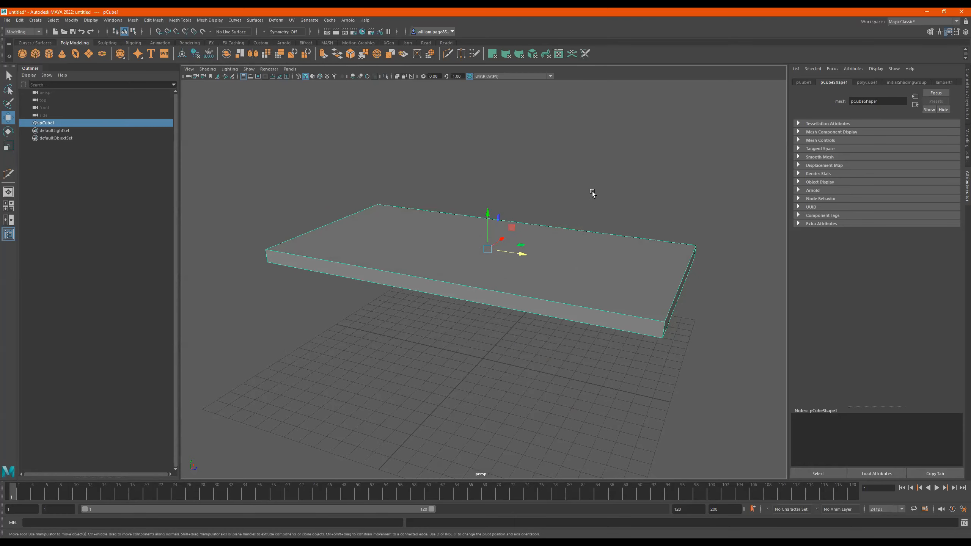
- Create a second polygon cube at the grid's center and stretch it vertically into a tall, narrow post
left_click_drag(547, 193, 350, 199, "alt")
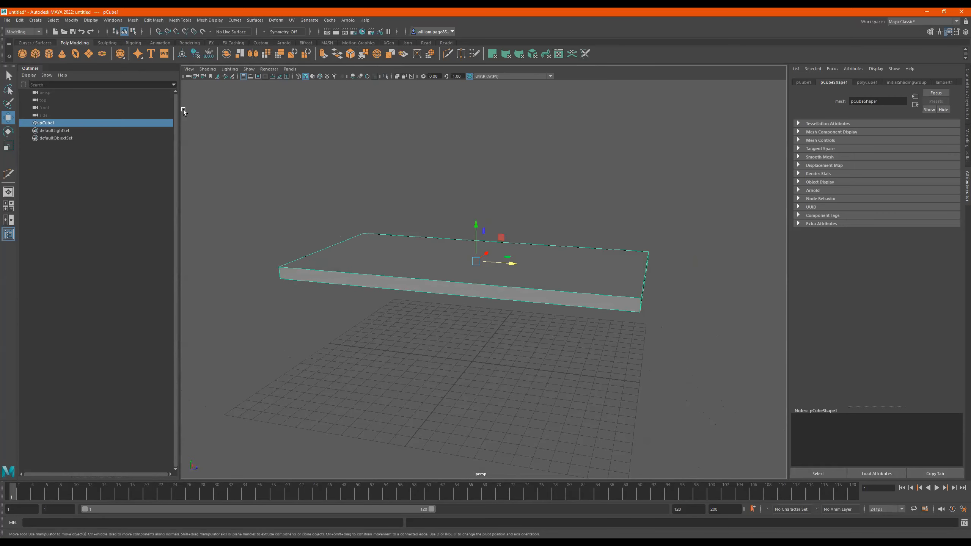
left_click(36, 53)
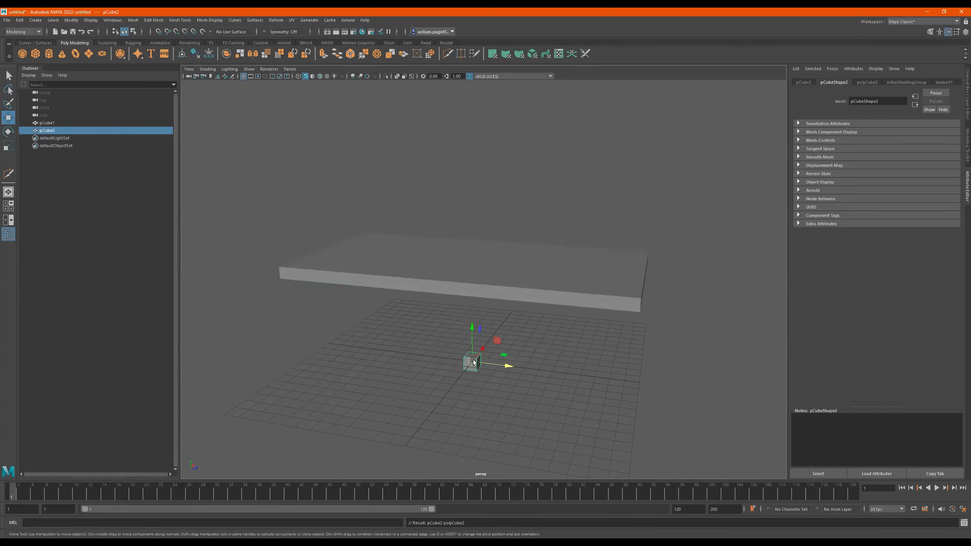
key("r")
left_click_drag(472, 328, 464, 105)
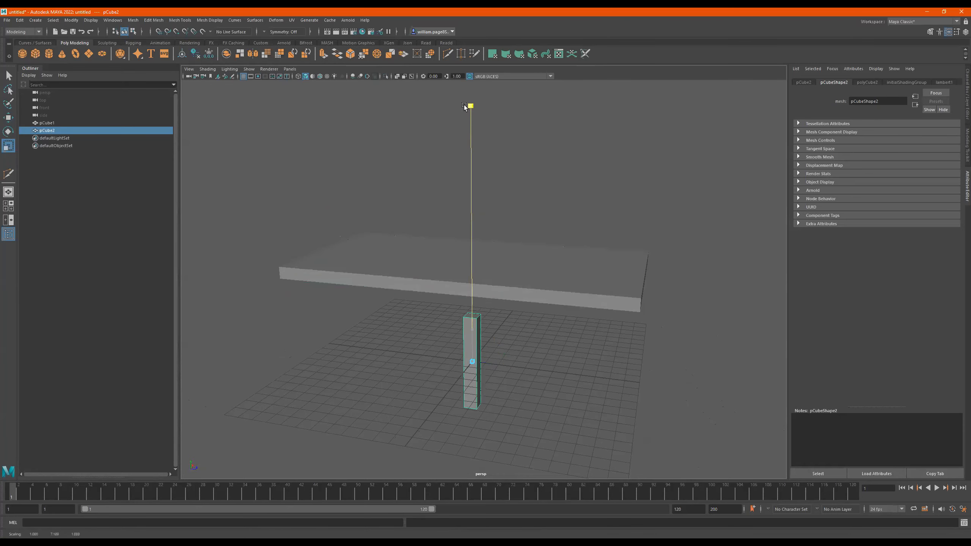
- Place the post beneath one corner of the slab and adjust its lower vertices to form a table leg
key("w")
left_click_drag(498, 322, 464, 294, "alt")
key("r")
left_click_drag(399, 235, 400, 223)
key("w")
key("ctrl+z")
key("ctrl+z")
right_click_drag(405, 302, 338, 292)
left_click_drag(400, 312, 437, 283)
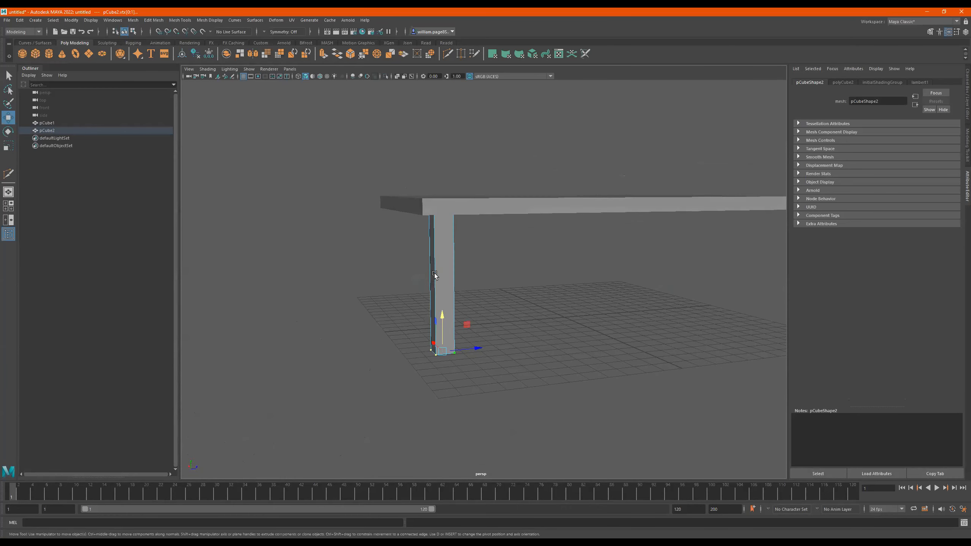
- Select the tabletop slab in object mode and examine the table and its single leg from several angles
left_click_drag(542, 213, 483, 230, "alt")
left_click(507, 238)
left_click_drag(491, 263, 468, 255, "alt")
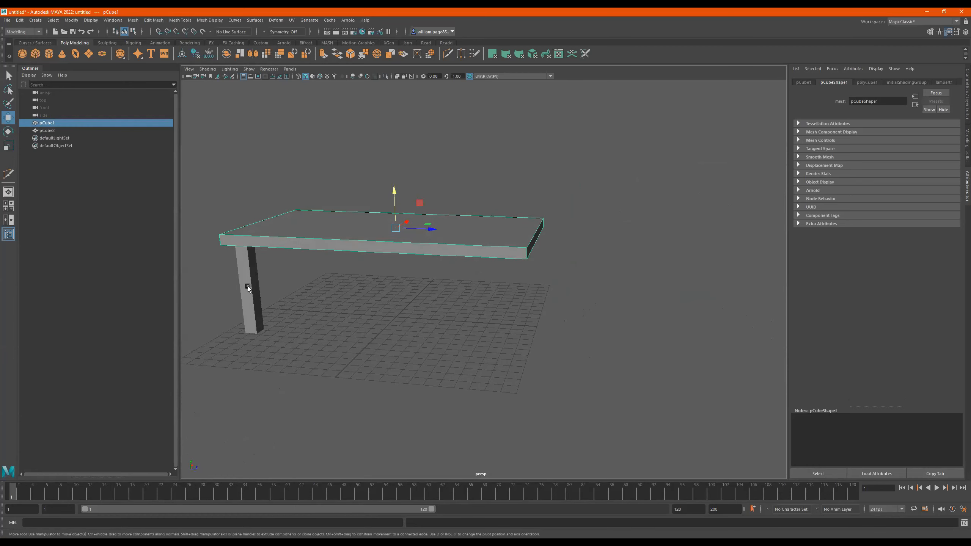
left_click_drag(495, 241, 551, 239, "alt")
middle_click_drag(536, 236, 579, 250, "alt")
right_click_drag(578, 250, 443, 247, "alt")
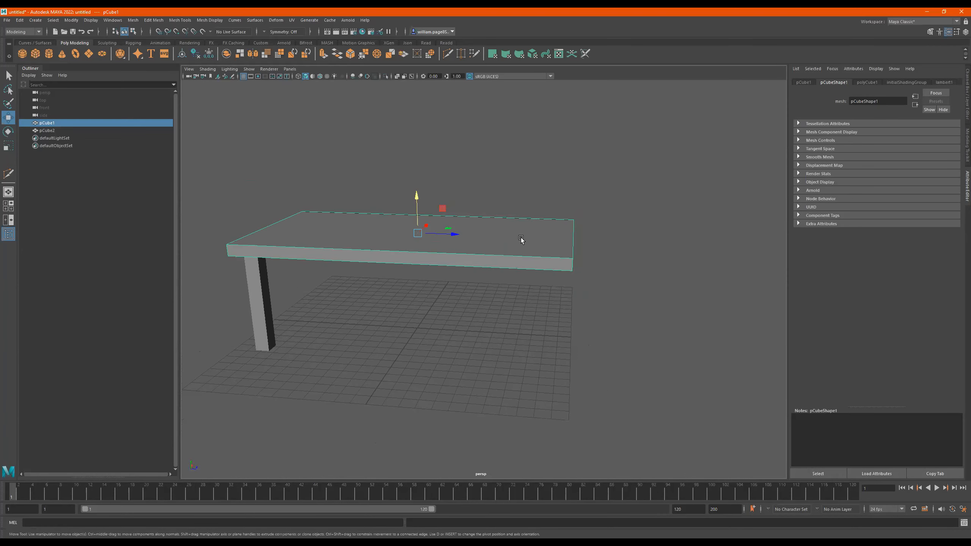
left_click_drag(532, 249, 533, 253, "alt")
middle_click_drag(533, 253, 522, 268, "alt")
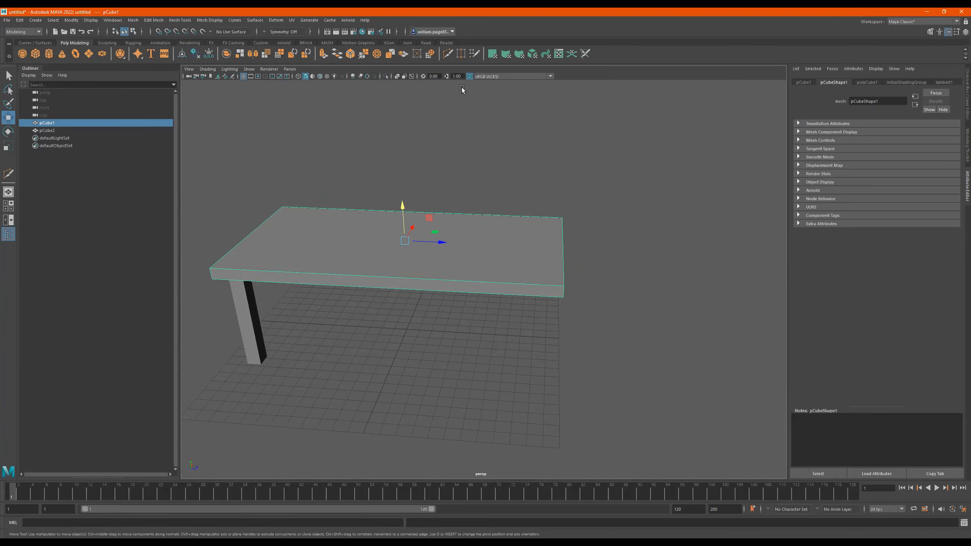
- Look up the Multi-Cut tool among the Mesh Tools commands and clear the slab's selection
left_click(448, 53)
right_click(476, 244, "shift")
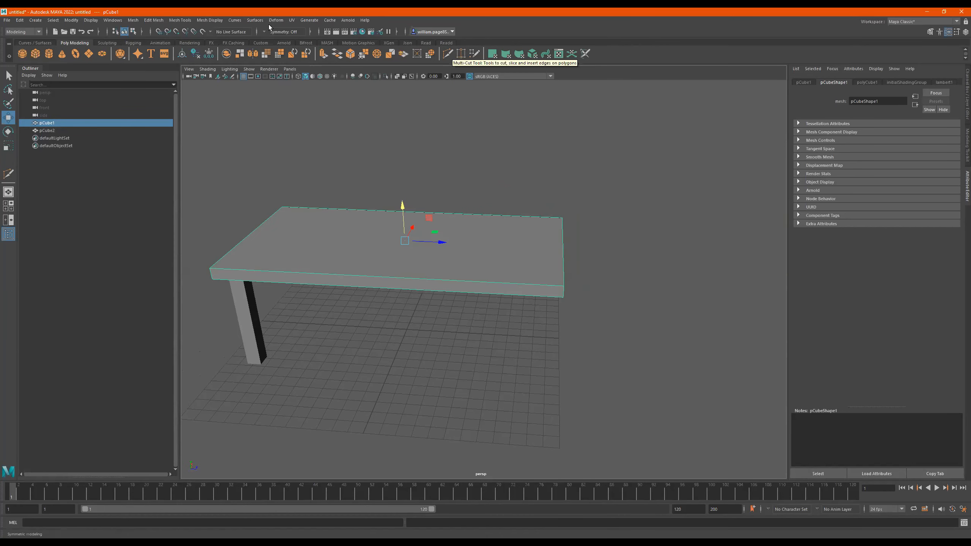
left_click(179, 20)
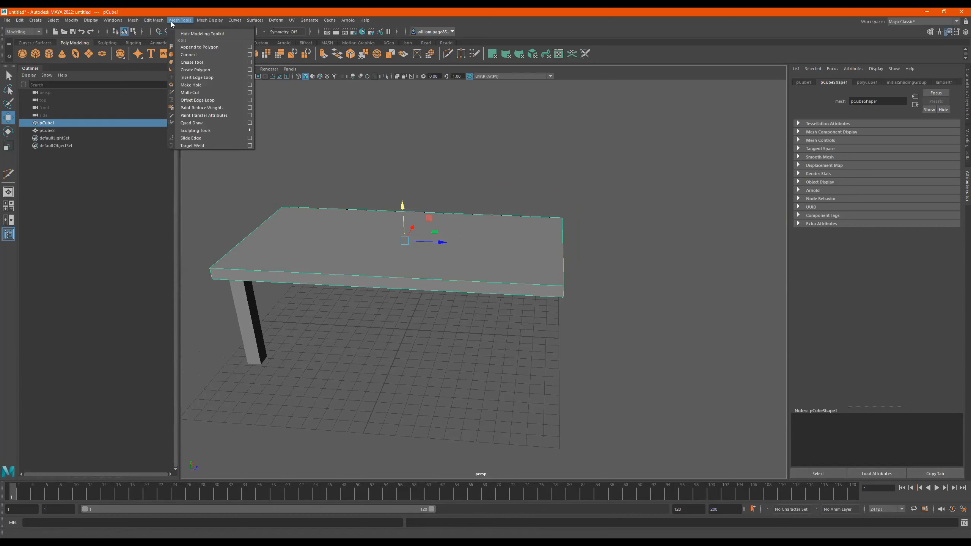
left_click(478, 183)
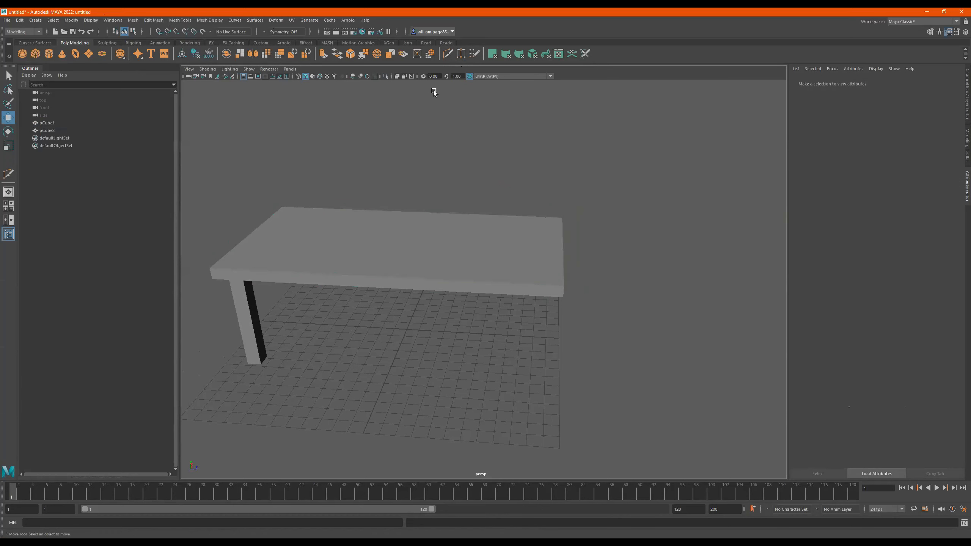
- Activate the Multi-Cut tool on the tabletop and try a cut point at its far corner vertex
left_click(448, 56)
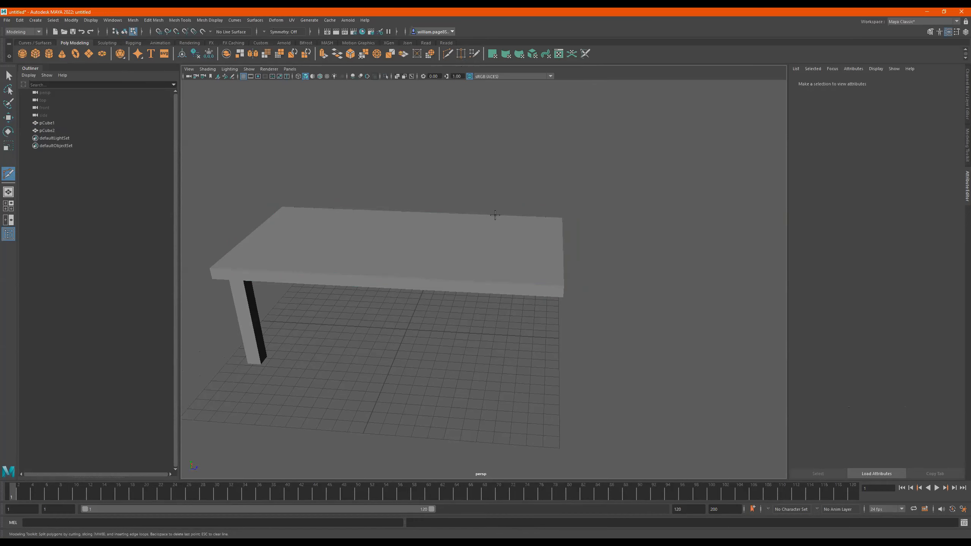
left_click(467, 243)
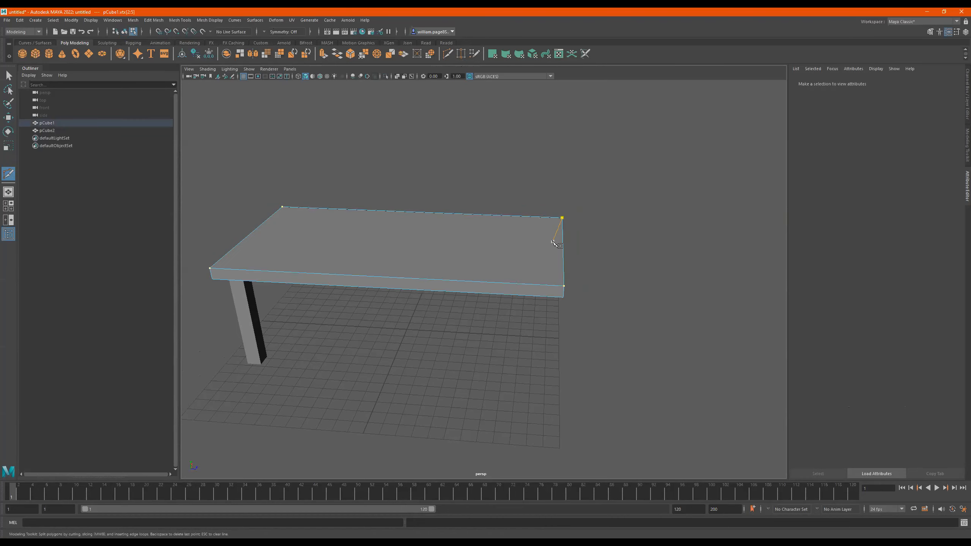
left_click(562, 217)
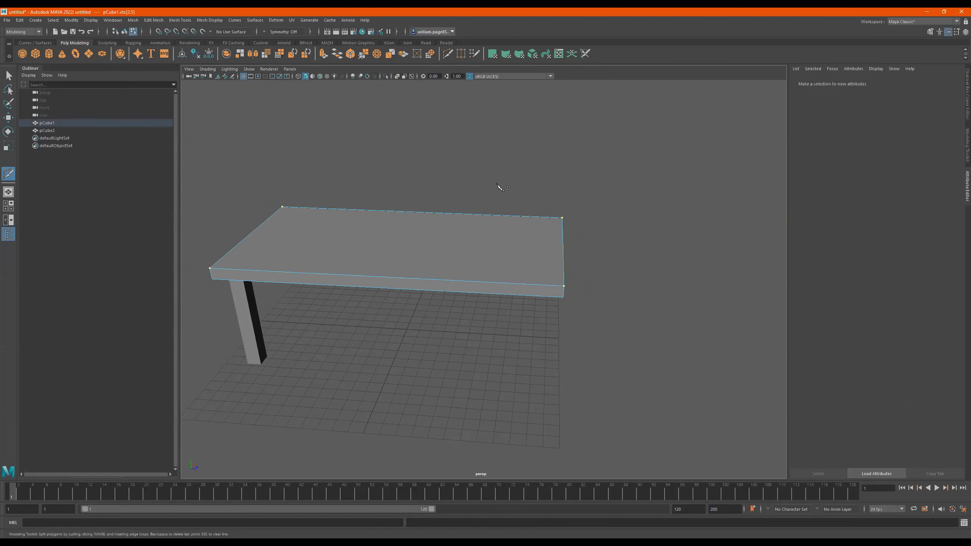
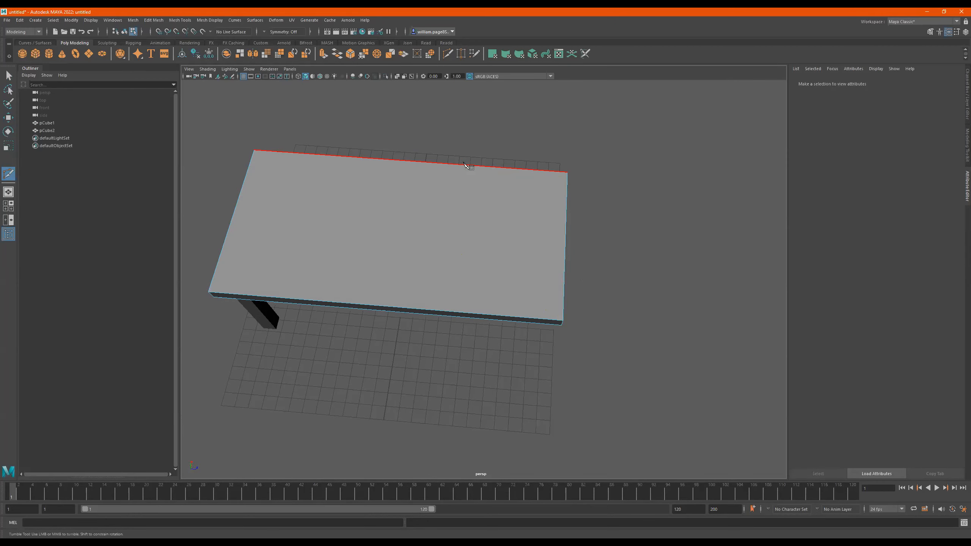
- Cut a new edge across the tabletop's top face near its legless end with the Multi-Cut tool, finishing in the Select tool
left_click(475, 166)
left_click_drag(512, 219, 509, 206, "alt")
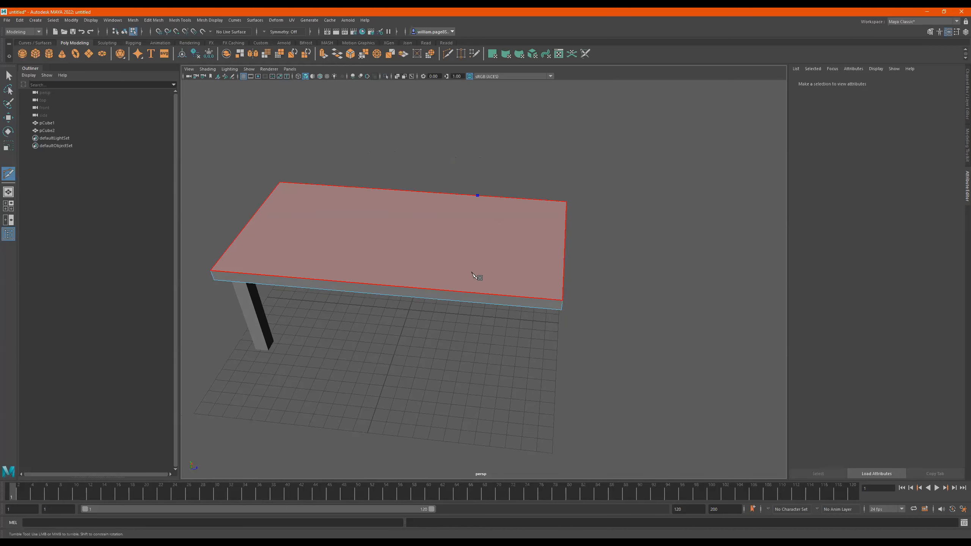
scroll(467, 277, "up", 2)
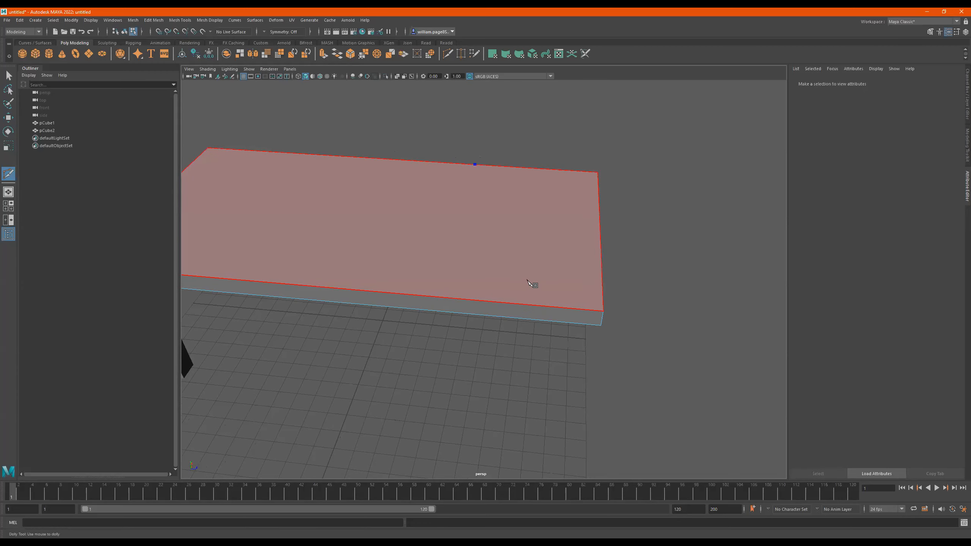
left_click(541, 306)
left_click_drag(542, 308, 502, 269)
right_click_drag(501, 270, 660, 271, "alt")
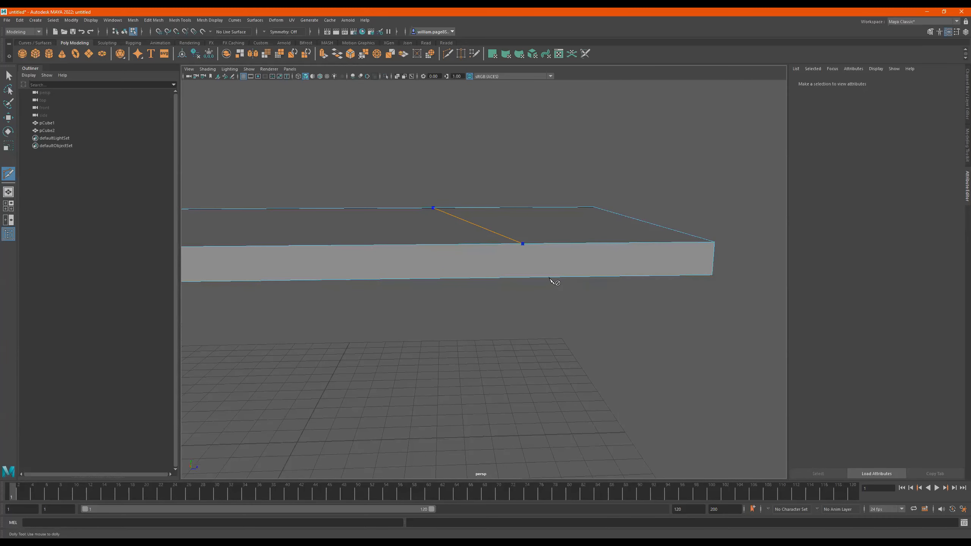
left_click_drag(561, 295, 482, 298, "alt")
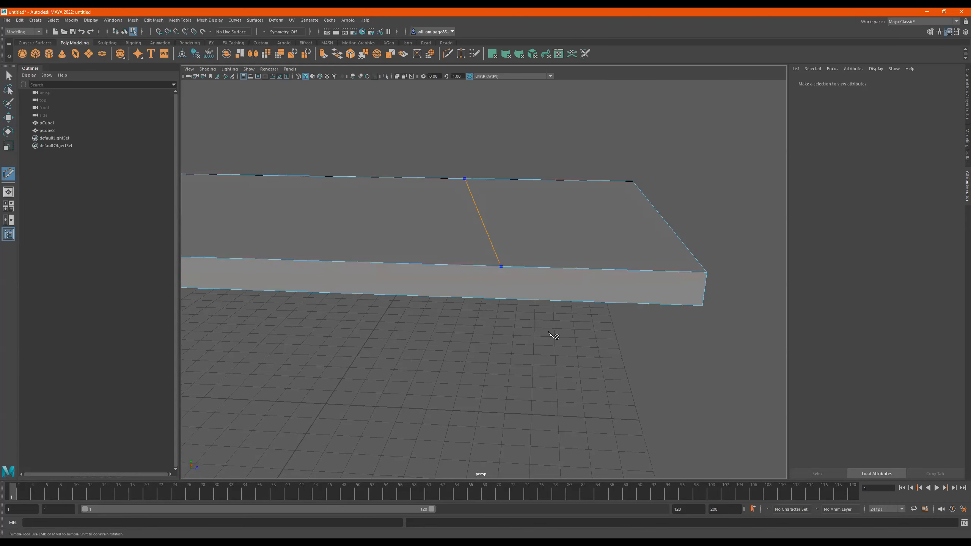
right_click_drag(551, 335, 525, 318, "alt")
left_click_drag(549, 317, 522, 336, "alt")
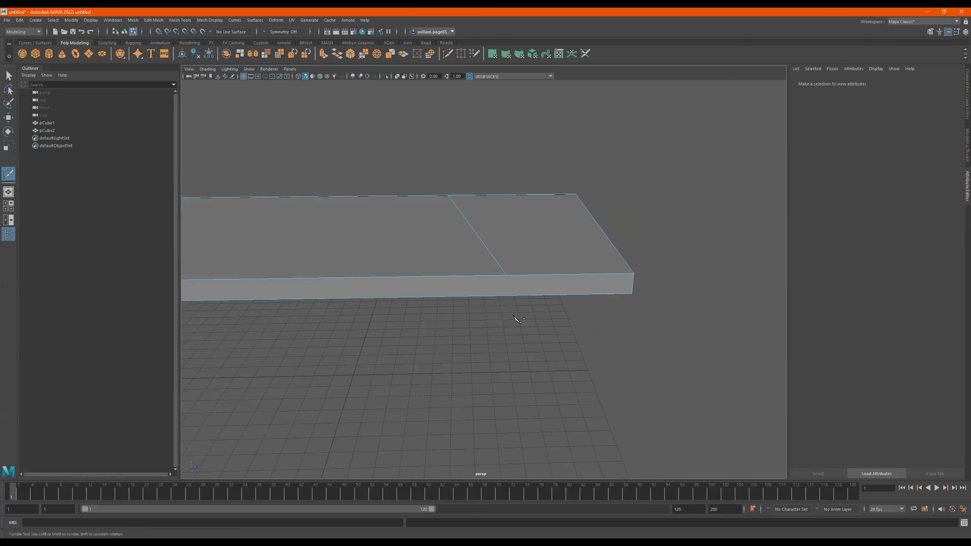
left_click_drag(612, 225, 618, 158, "alt")
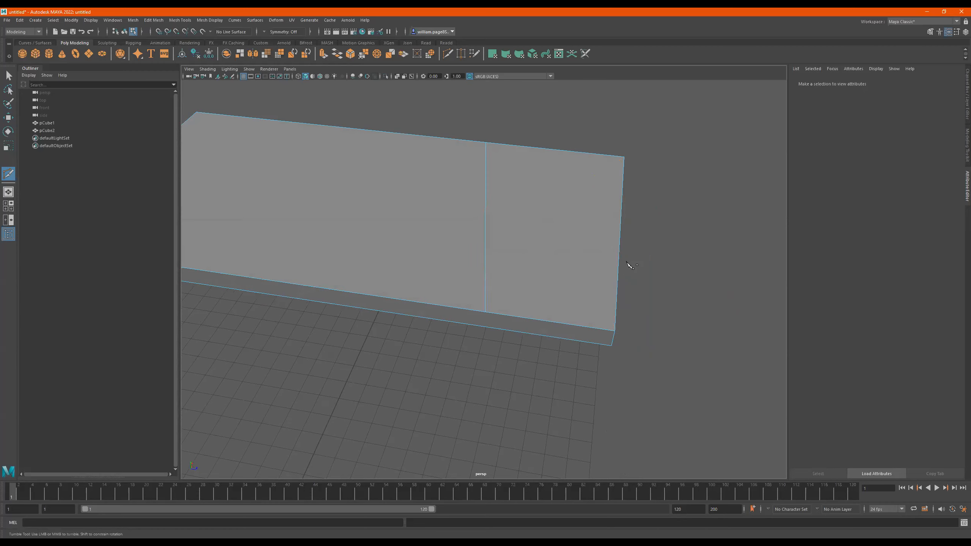
key("q")
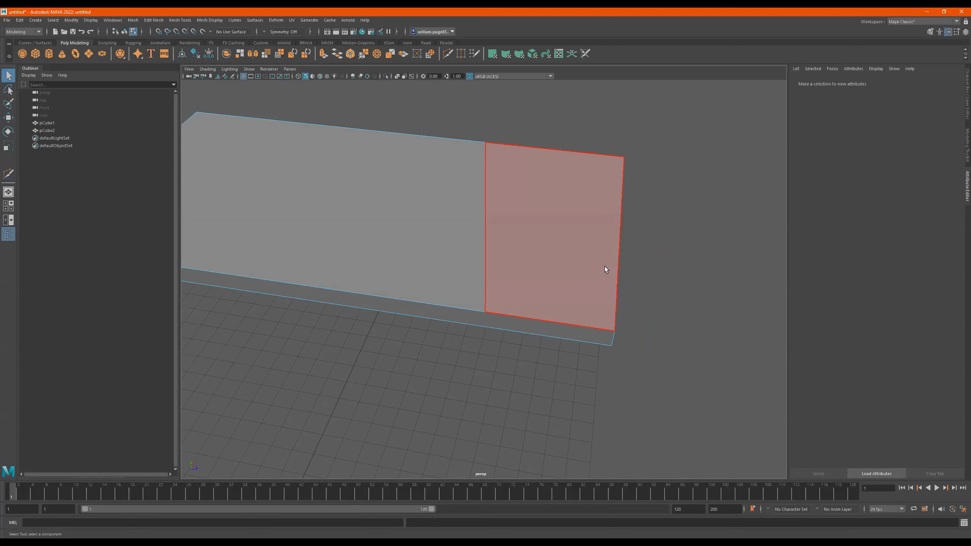
- Select the newly cut edge across the tabletop with the Move tool and examine it from several angles
left_click_drag(530, 275, 542, 248, "alt")
left_click(498, 239)
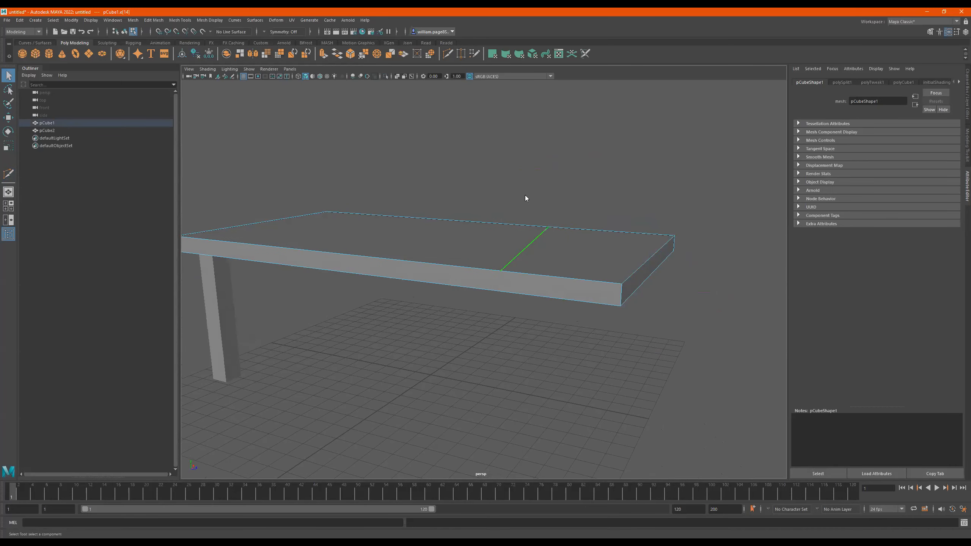
key("w")
mouse_move(529, 226)
left_mouse_down()
mouse_move(526, 141)
mouse_move(568, 224)
mouse_move(532, 229)
left_mouse_up()
left_click_drag(596, 246, 500, 210, "alt")
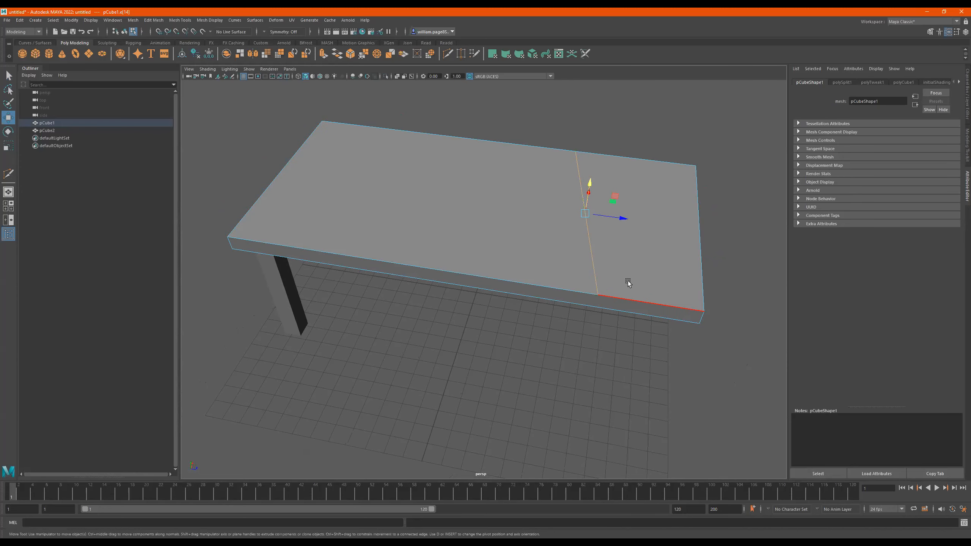
left_click_drag(597, 234, 651, 249, "alt")
- Examine the tabletop's long side face, its corner vertices and the vertex where the cut meets its upper edge
left_click_drag(720, 258, 434, 278, "alt")
right_click_drag(382, 257, 362, 273)
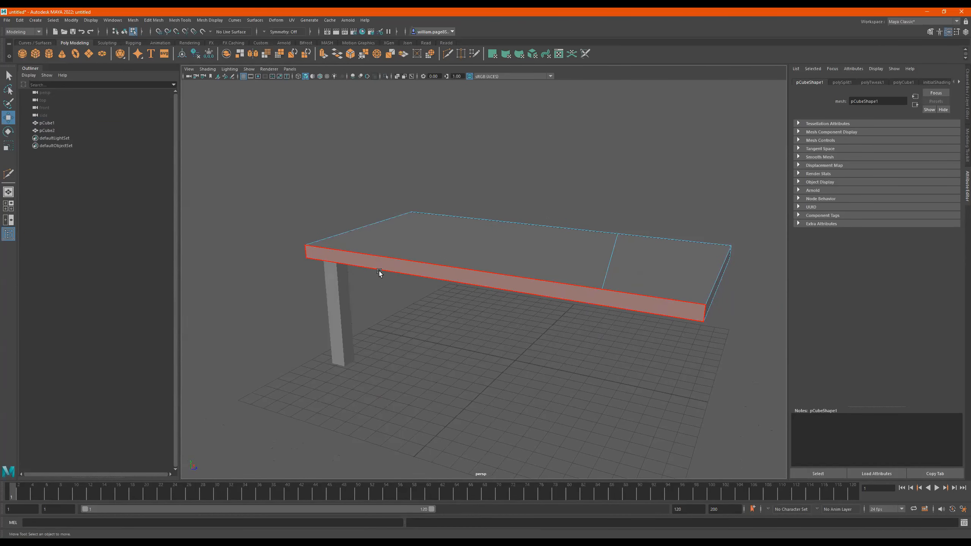
left_click_drag(379, 271, 468, 301, "alt")
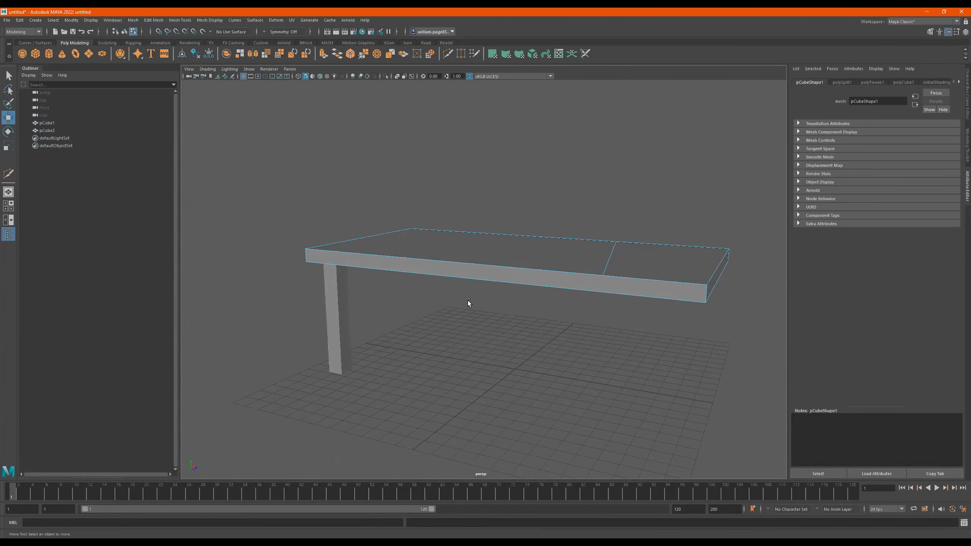
right_click_drag(462, 274, 415, 276)
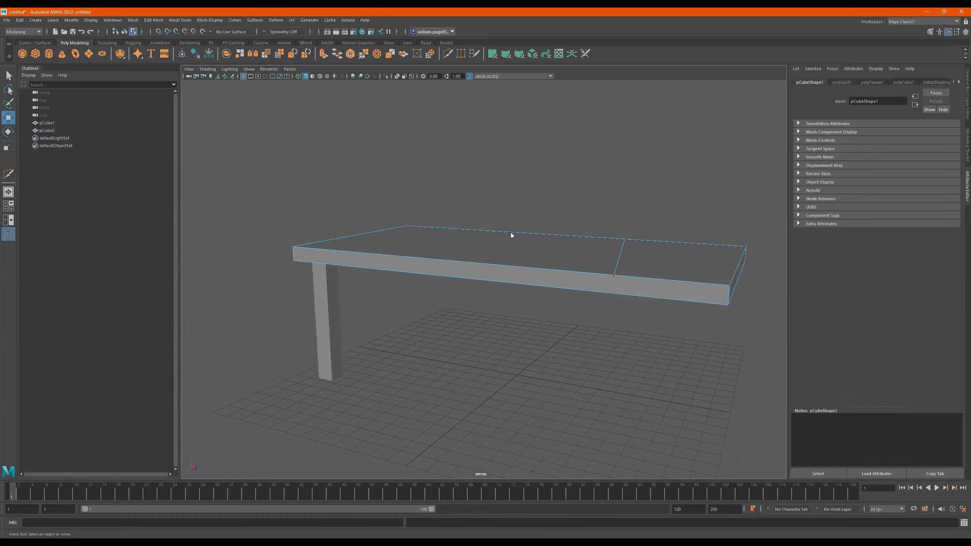
left_click(353, 256)
left_click(293, 254)
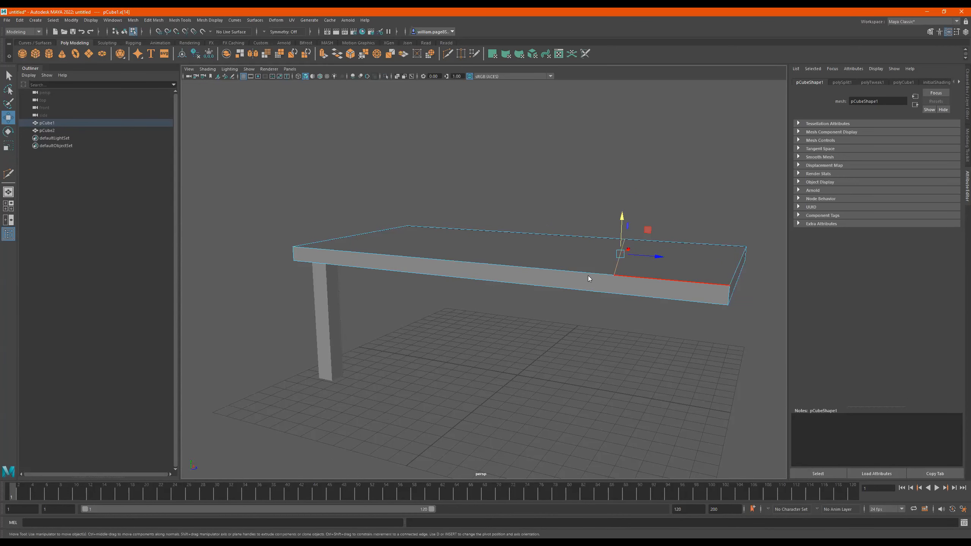
left_click(615, 277)
left_click_drag(633, 278, 516, 279, "alt")
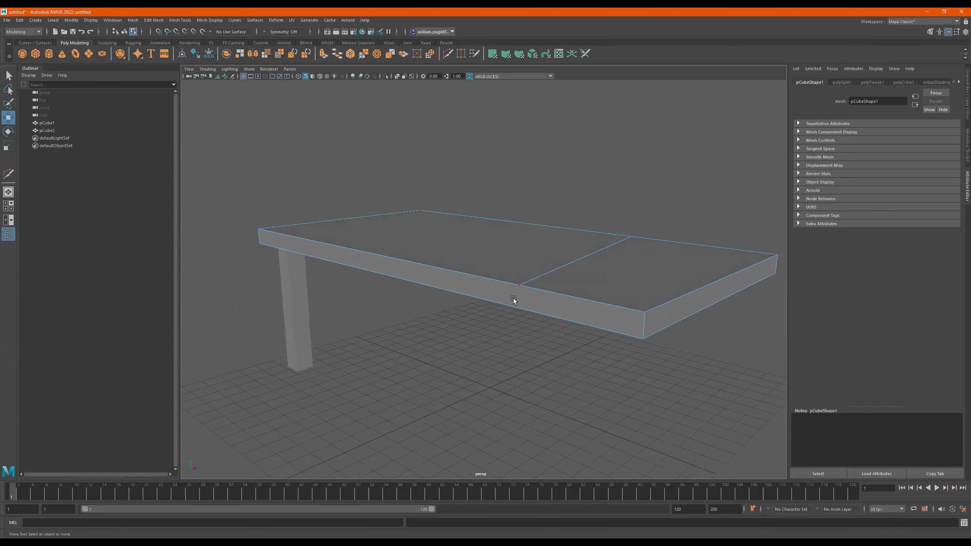
left_click_drag(529, 301, 548, 291, "alt")
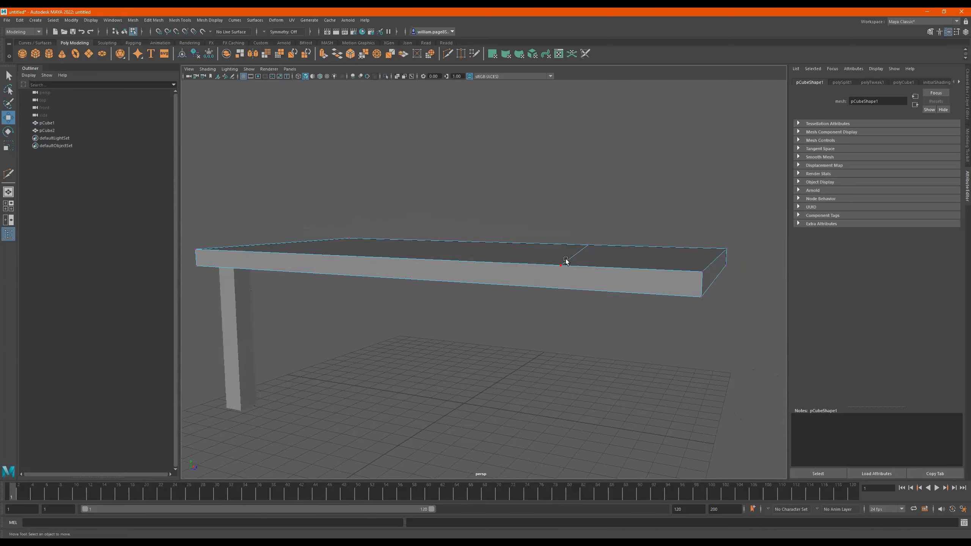
left_click_drag(622, 271, 603, 298, "alt")
scroll(602, 297, "down", 3)
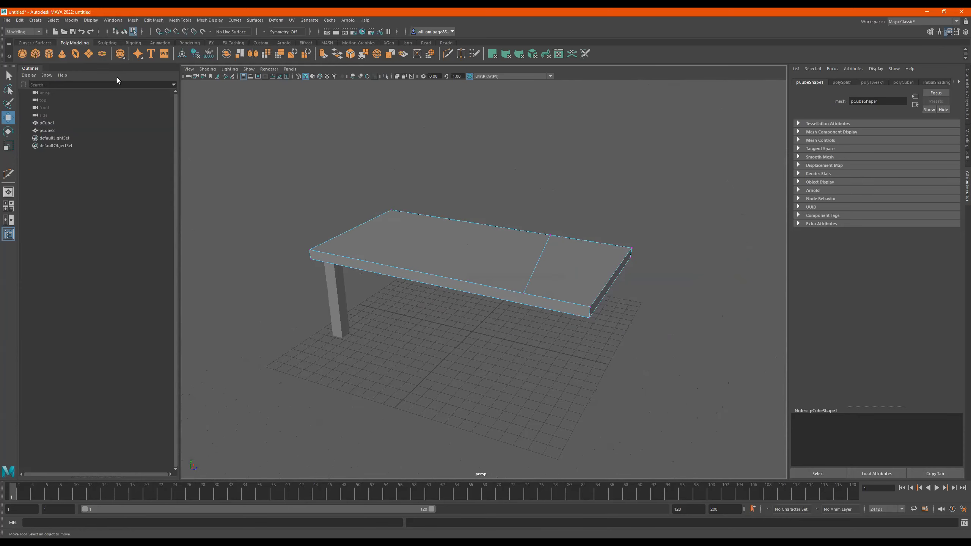
- Create a polygon cylinder on the grid and examine one triangular face of its top cap
left_click(47, 58)
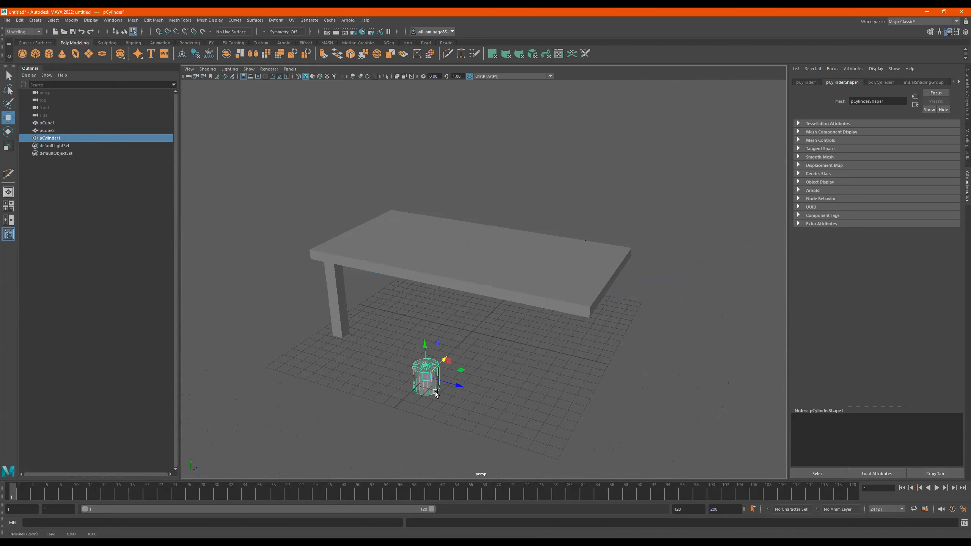
left_click_drag(436, 392, 599, 392, "alt")
key("f")
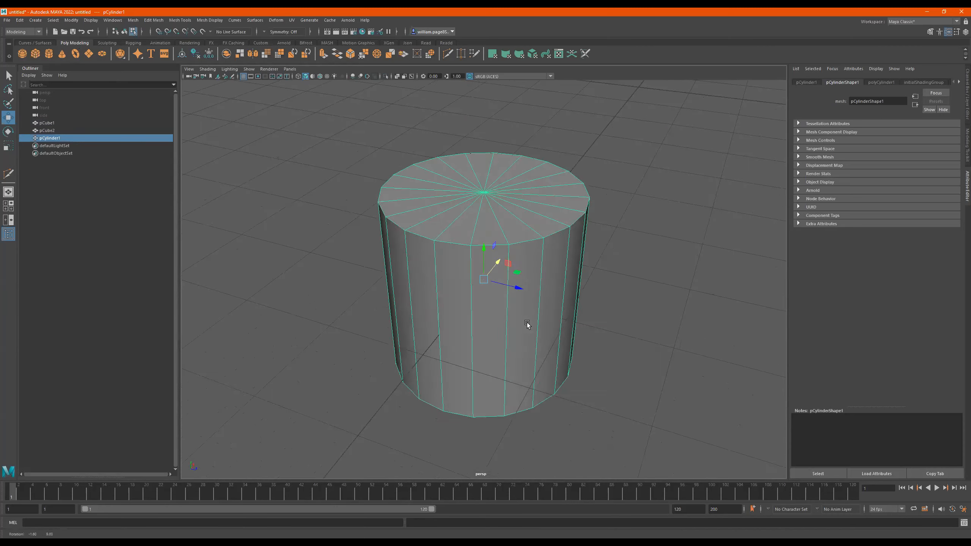
left_click_drag(526, 323, 501, 264, "alt")
right_click_drag(501, 278, 496, 246)
left_click(495, 251)
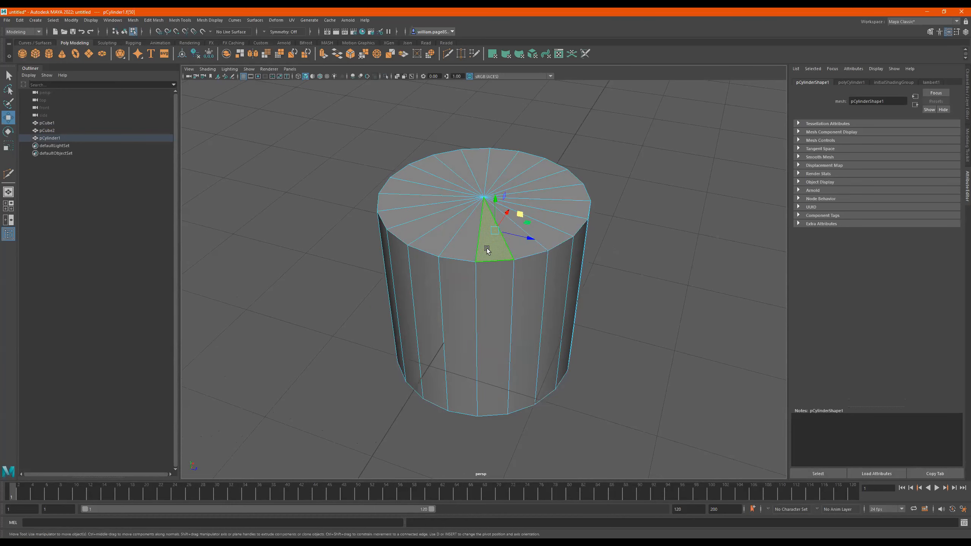
right_click_drag(559, 256, 214, 253, "alt")
middle_click_drag(517, 209, 437, 290, "alt")
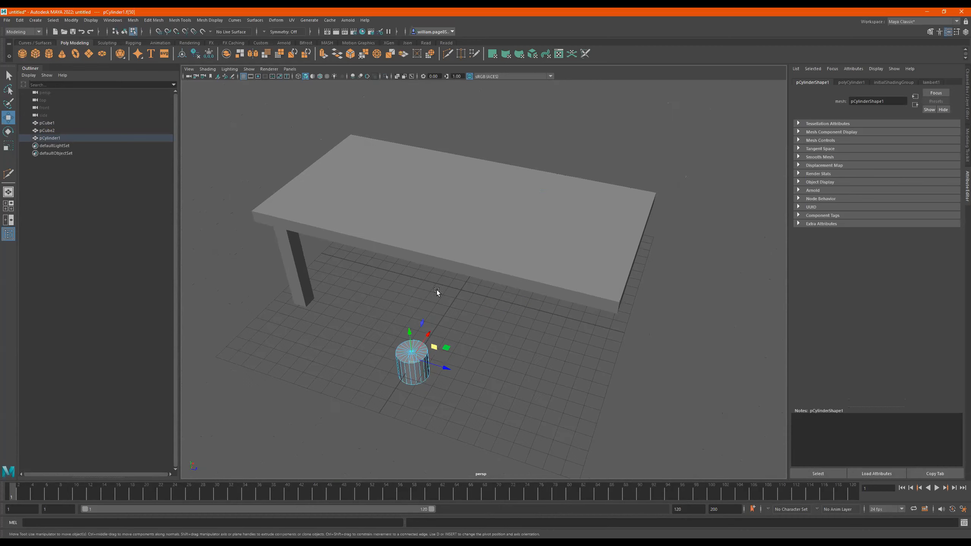
- Select the cut edge across the tabletop and remove it together with its end vertices using the edge deletion command
right_click_drag(437, 290, 503, 243, "alt")
left_click(486, 240)
left_click_drag(457, 249, 513, 232, "alt")
right_click_drag(512, 231, 560, 228, "alt")
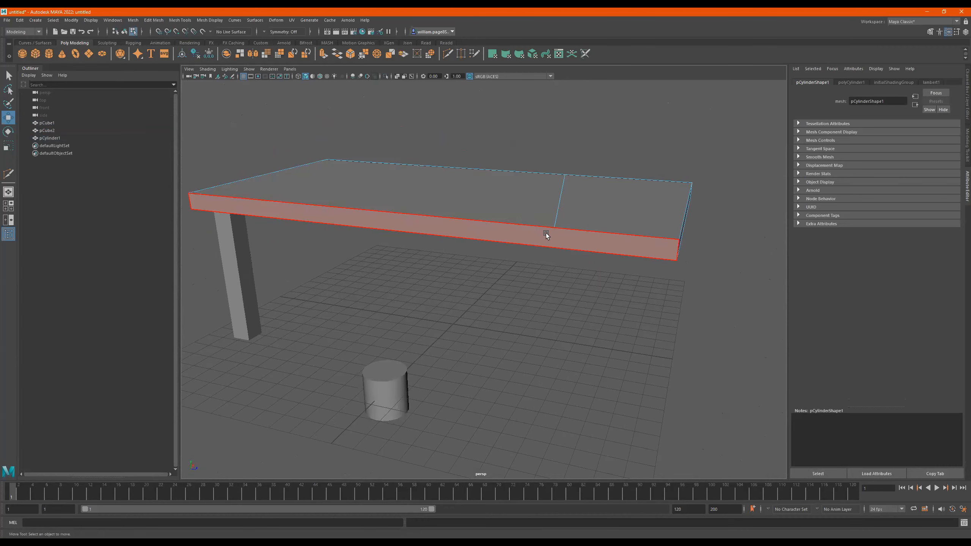
left_click_drag(604, 190, 589, 224, "alt")
right_click_drag(565, 200, 581, 204, "alt")
middle_click_drag(581, 204, 552, 223, "alt")
right_click_drag(536, 207, 551, 154)
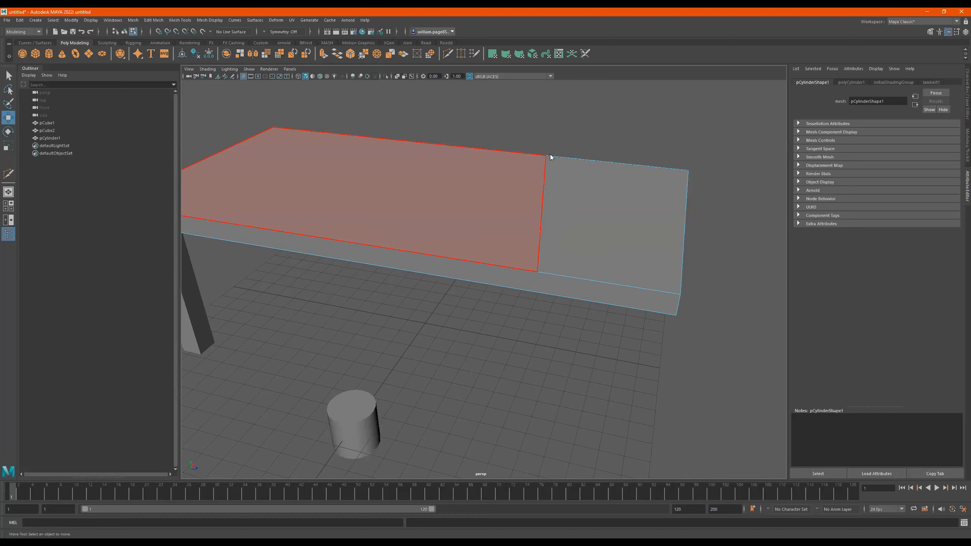
left_click(542, 223)
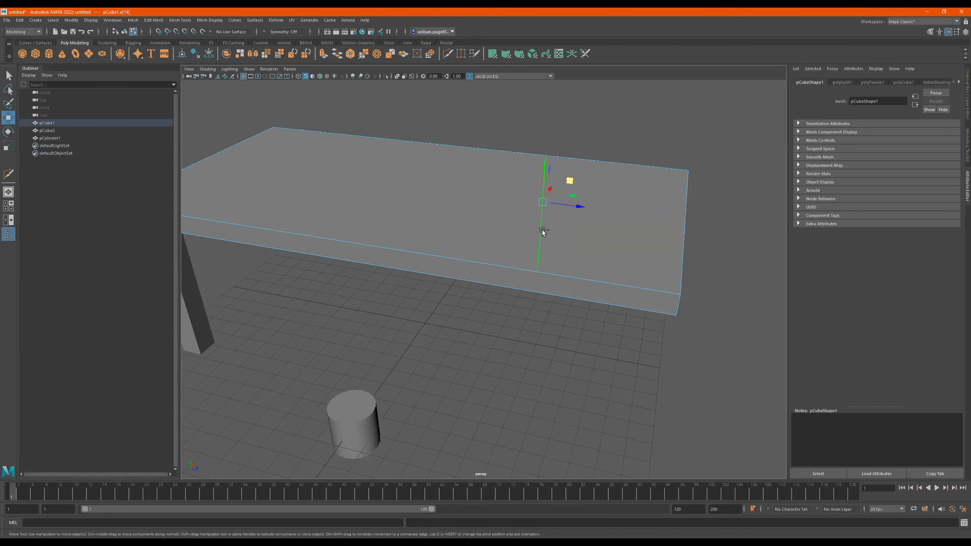
right_click_drag(543, 233, 510, 240, "shift")
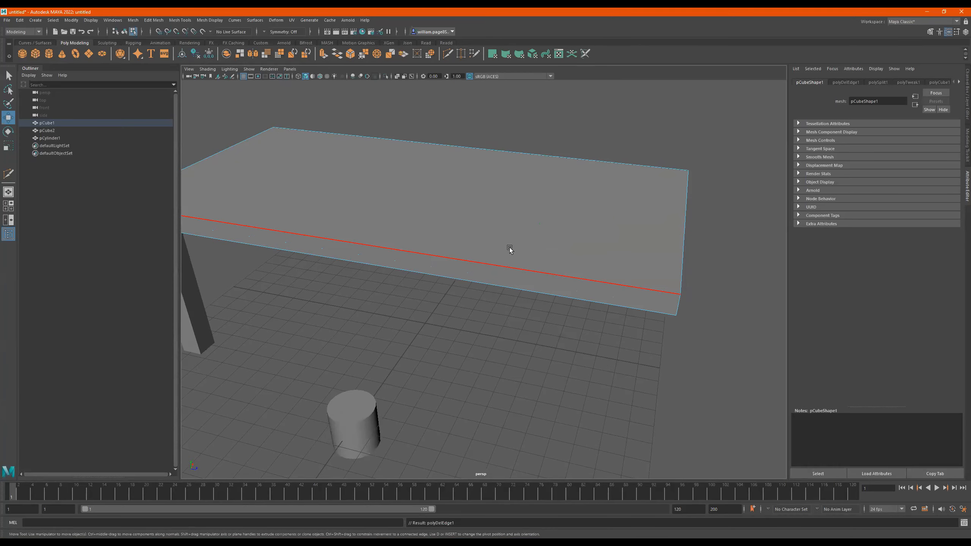
- Undo the deletion of the cut edge on the tabletop
scroll(524, 245, "down", 3)
mouse_move(519, 247)
left_mouse_down("alt")
mouse_move(516, 237)
mouse_move(533, 243)
left_mouse_up("alt")
key("ctrl+z")
scroll(523, 243, "up", 1)
right_click_drag(532, 244, 689, 140)
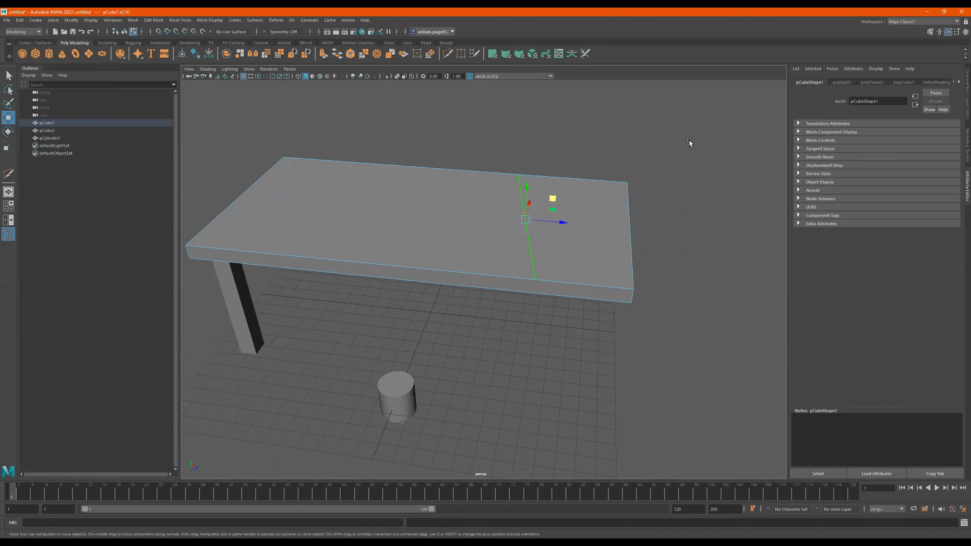
- Delete only the cut edge across the tabletop, keeping its two end vertices
scroll(523, 227, "down", 1)
right_click_drag(522, 226, 539, 201)
left_click(526, 247)
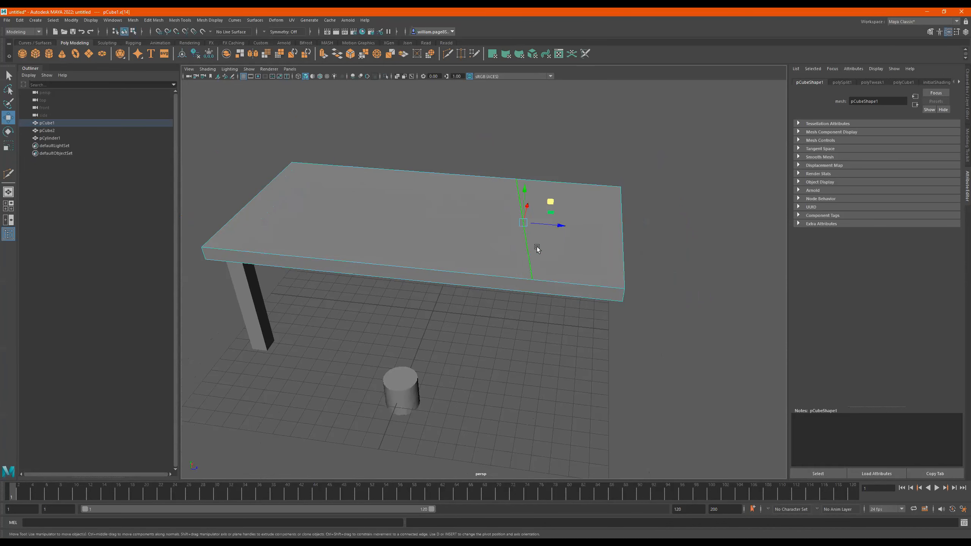
key("Delete")
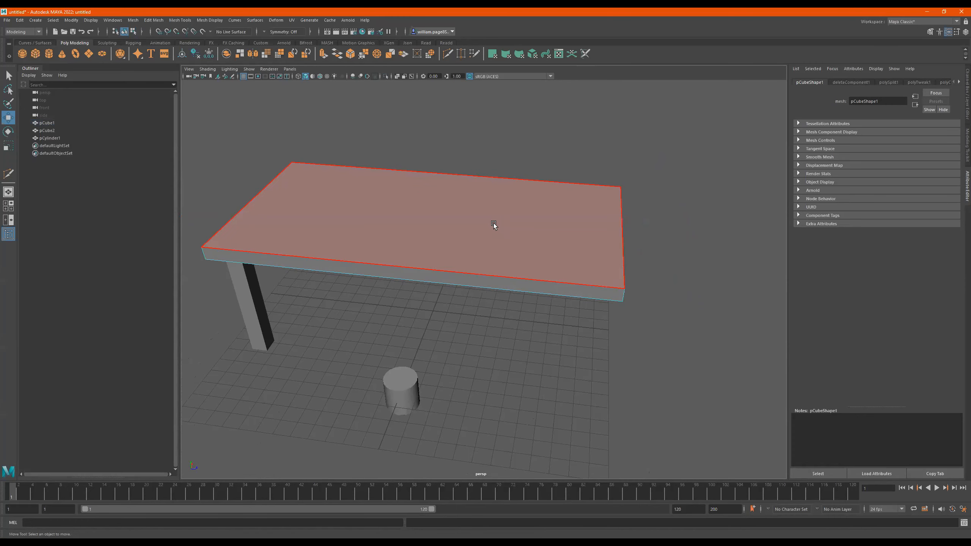
- Examine the leftover vertices on the tabletop's long upper edges, briefly selecting the front one and viewing the slab from several angles
right_click_drag(499, 222, 500, 177)
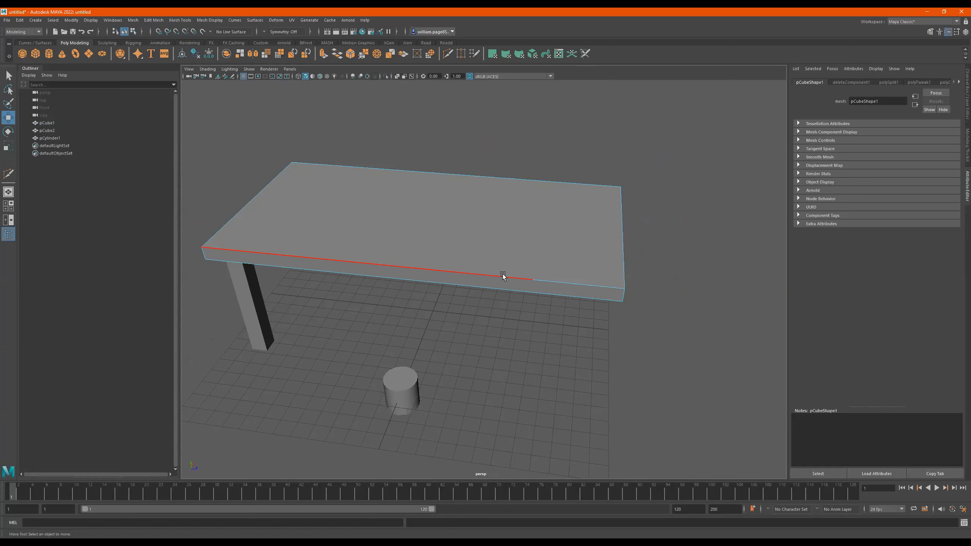
right_click_drag(502, 276, 467, 267)
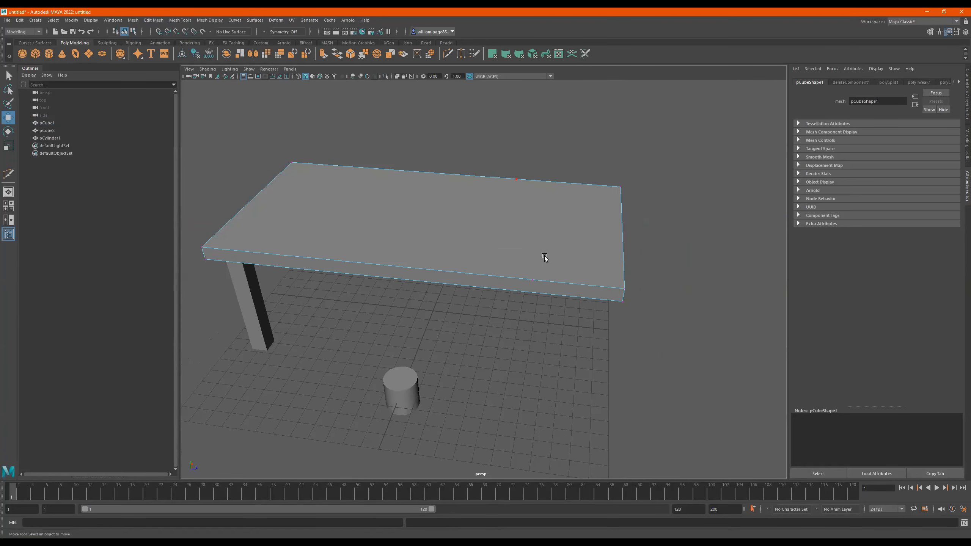
left_click(532, 279)
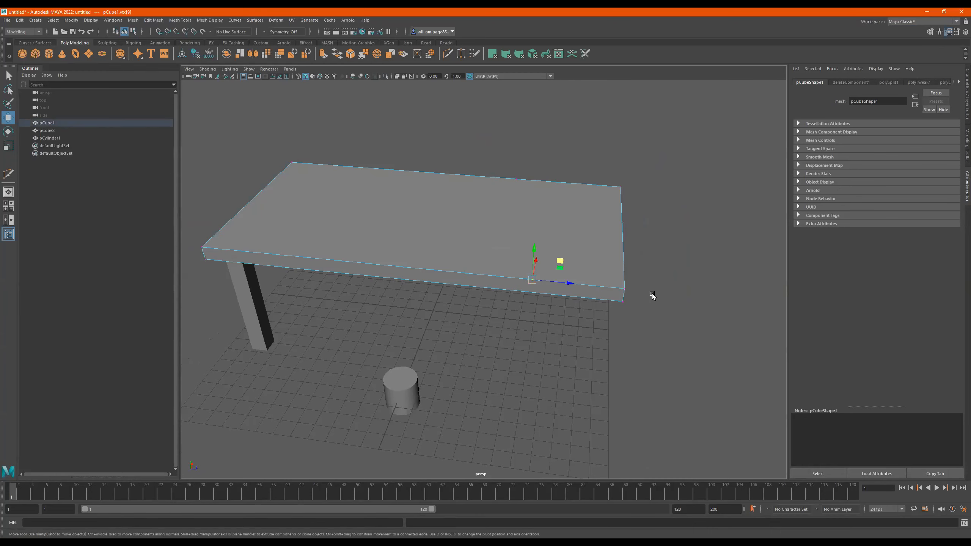
key("ctrl+z")
left_click_drag(543, 251, 520, 224, "alt")
right_click_drag(520, 224, 516, 172)
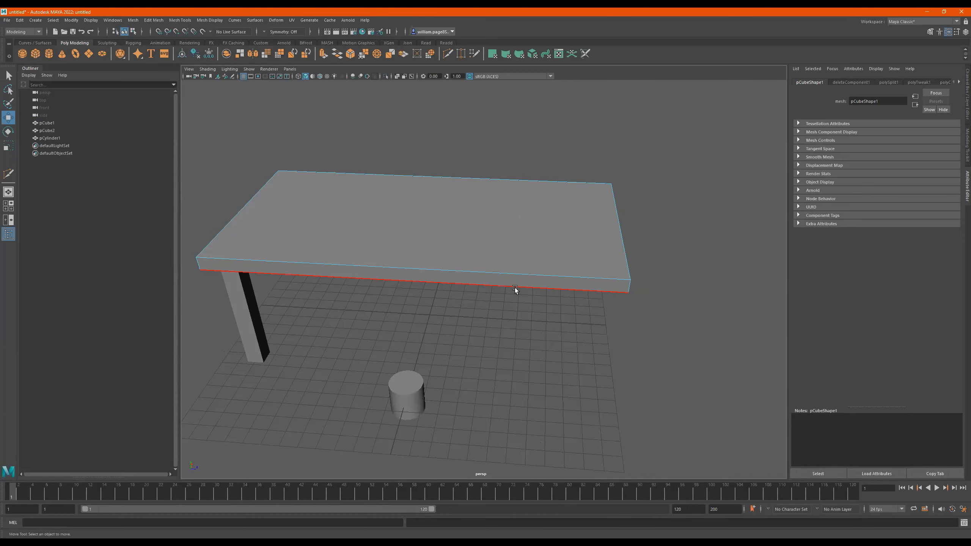
left_click_drag(589, 260, 506, 260, "alt")
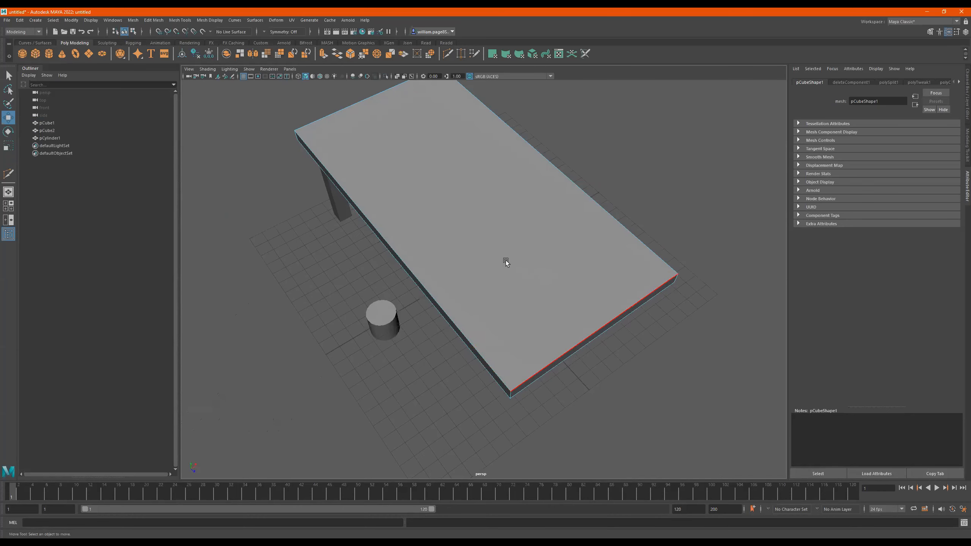
left_click_drag(537, 224, 548, 212, "alt")
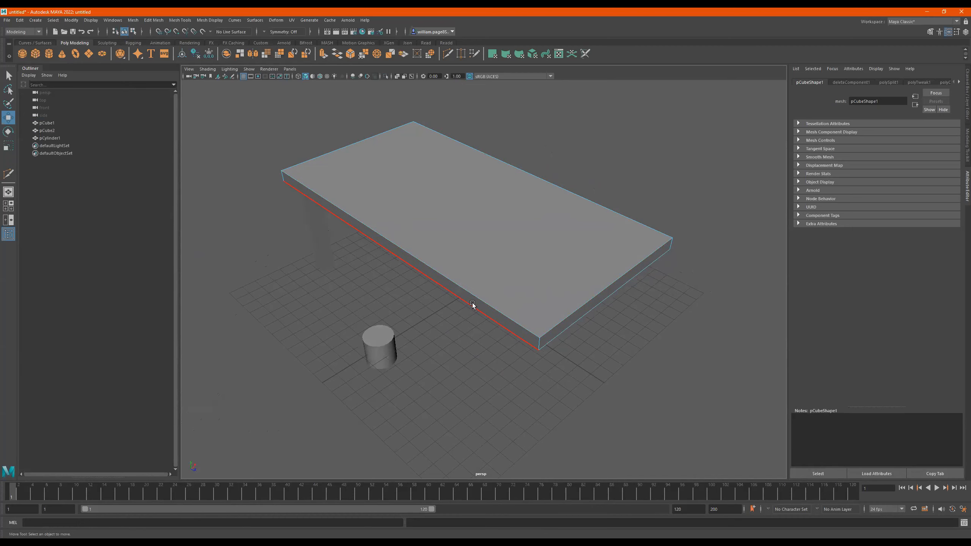
left_click_drag(572, 298, 526, 259, "alt")
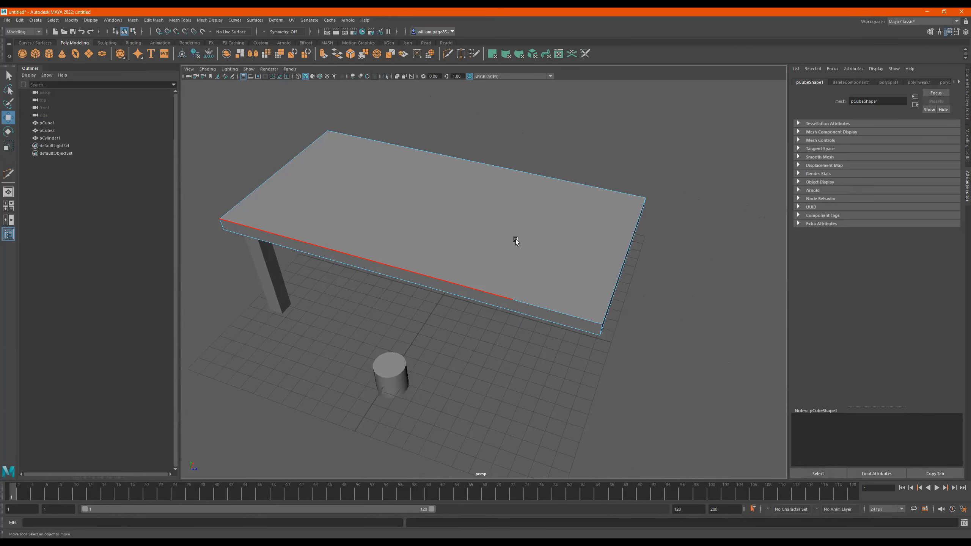
left_click_drag(608, 260, 553, 225, "alt")
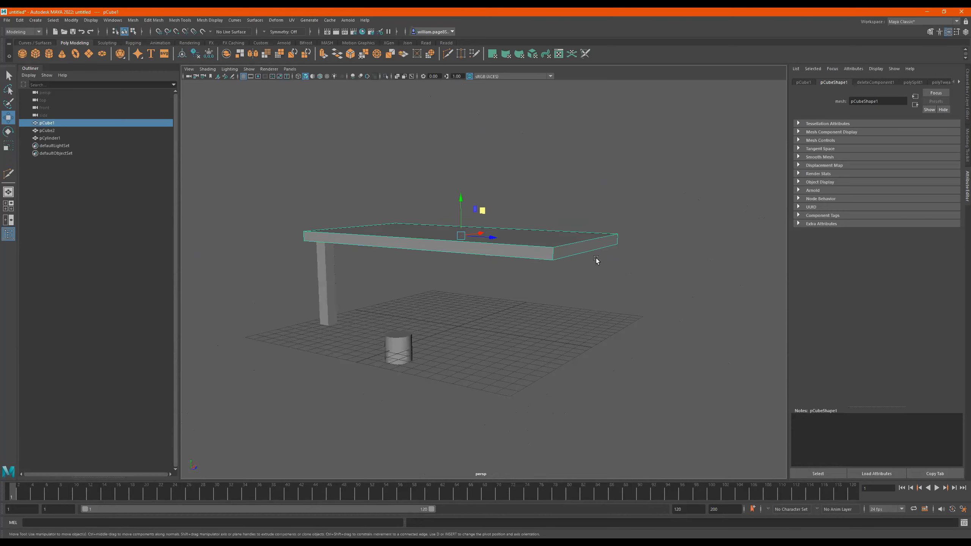
left_click(626, 275)
left_click_drag(578, 246, 570, 262, "alt")
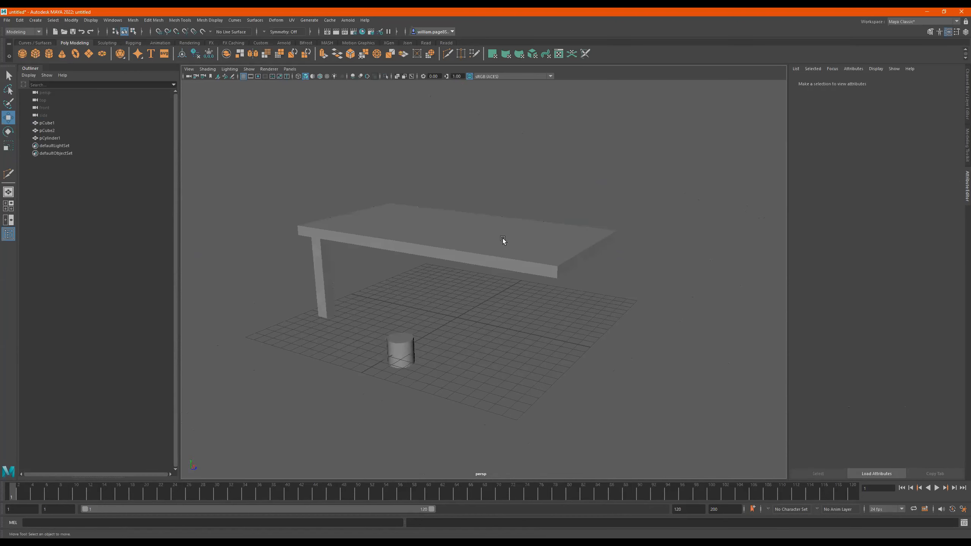
right_click_drag(502, 239, 505, 166)
left_click_drag(500, 234, 503, 240, "alt")
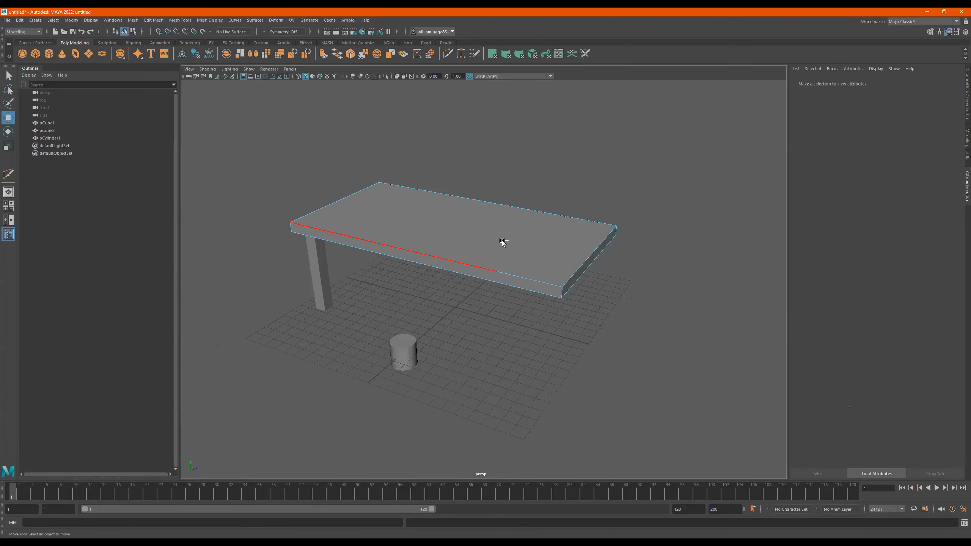
key("ctrl+z")
key("ctrl+z")
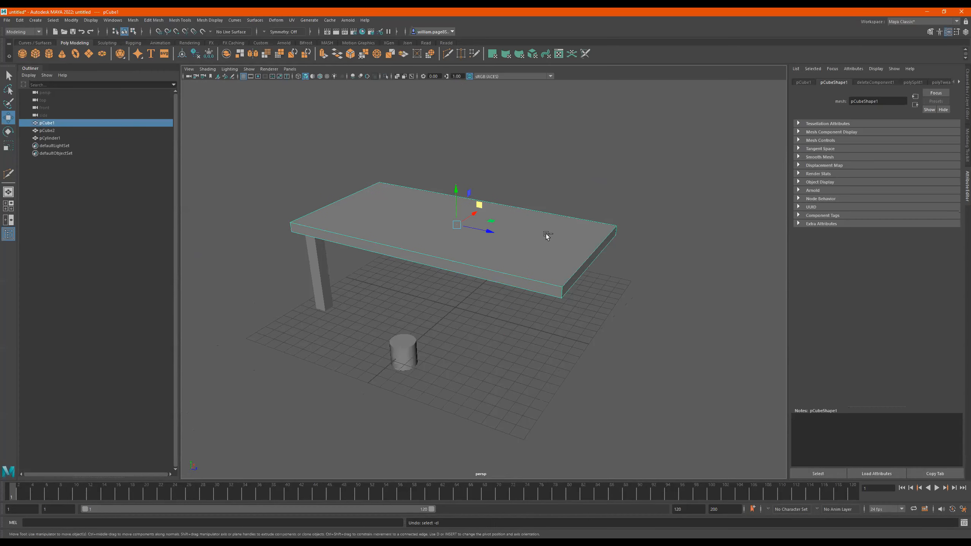
- Select all of the tabletop's vertices and delete, removing the leftover ones along its long upper edges
right_click_drag(509, 243, 463, 237)
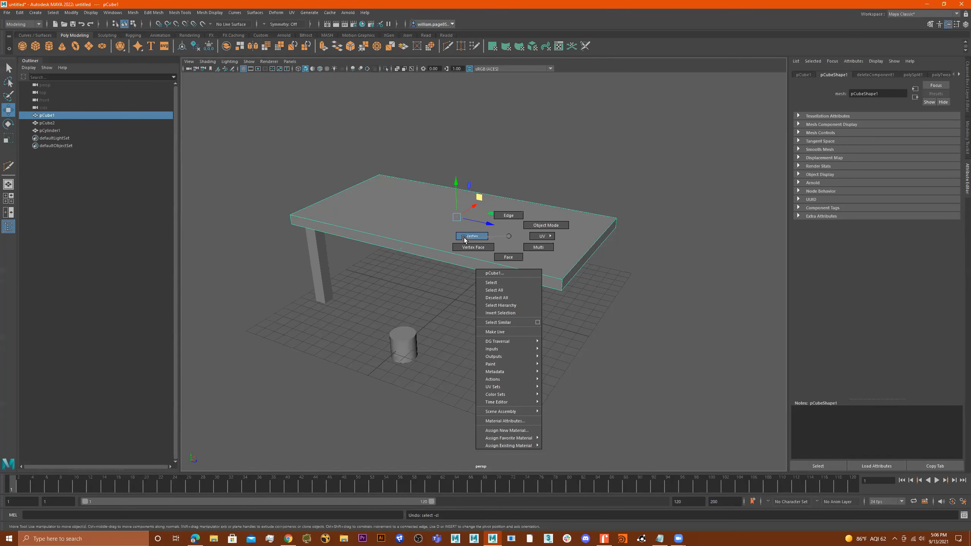
left_click_drag(548, 199, 447, 310, "alt")
left_click_drag(683, 135, 230, 309)
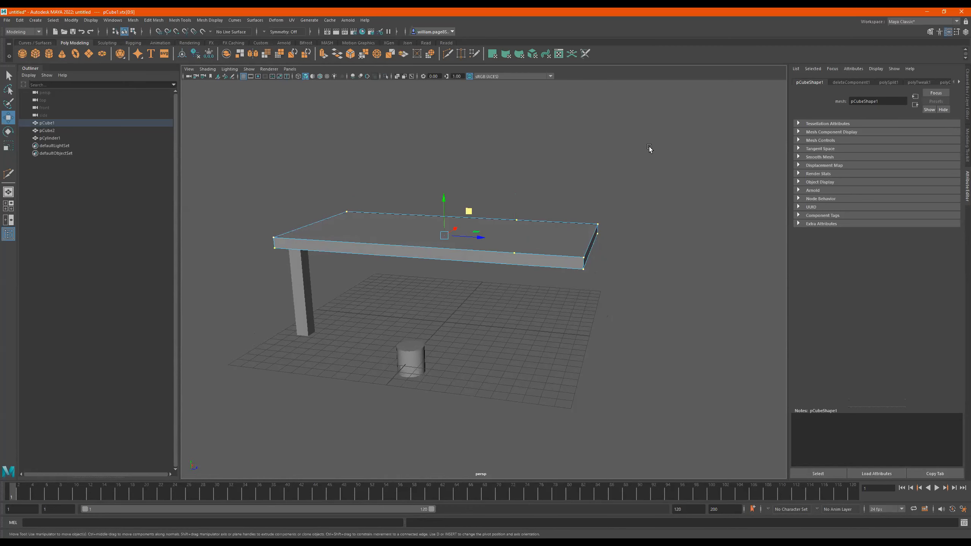
left_click_drag(715, 129, 229, 307)
key("Delete")
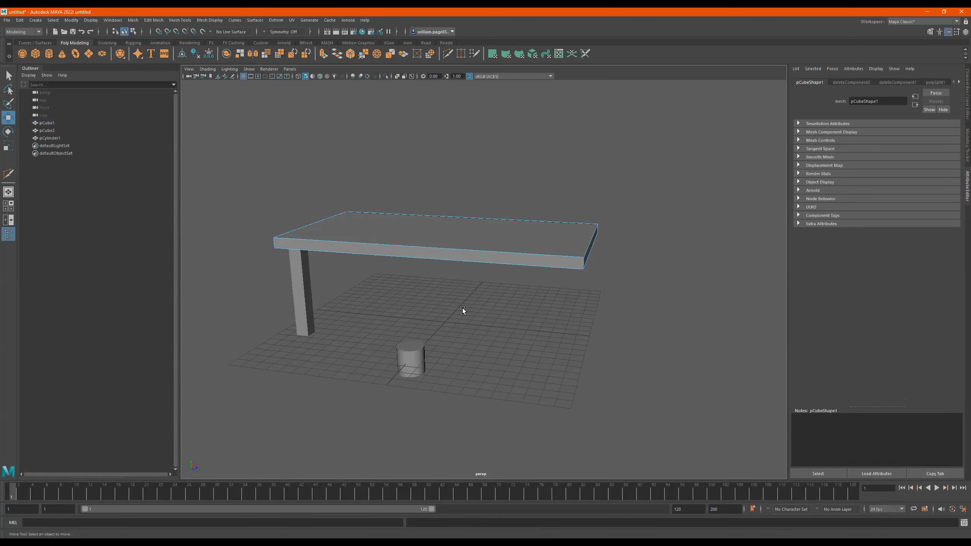
- Select all of the tabletop's vertices again and inspect its long edges for leftover vertices
left_click_drag(666, 185, 398, 317)
left_click_drag(676, 152, 223, 319)
left_click_drag(667, 157, 201, 292)
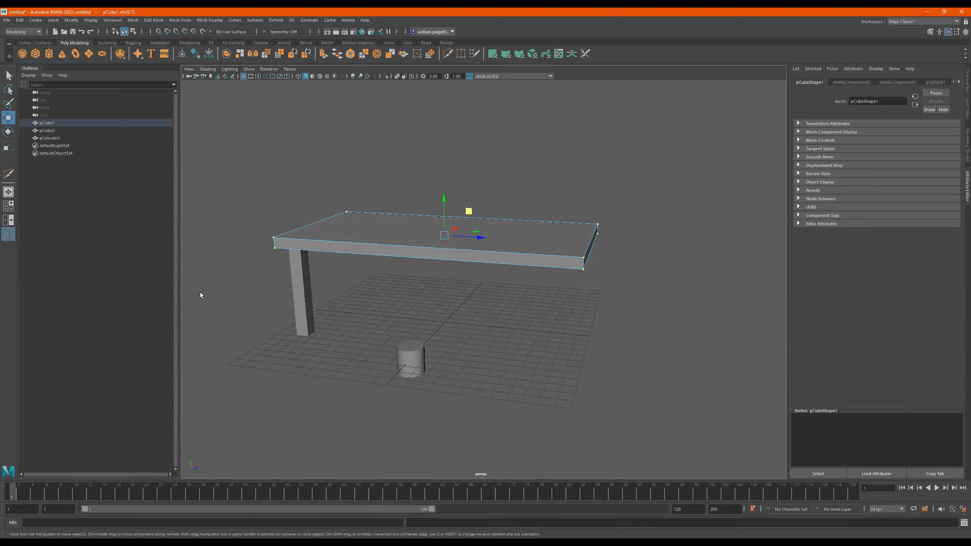
left_click_drag(663, 145, 169, 310)
left_click_drag(624, 201, 513, 227, "alt")
middle_click_drag(513, 227, 529, 250, "alt")
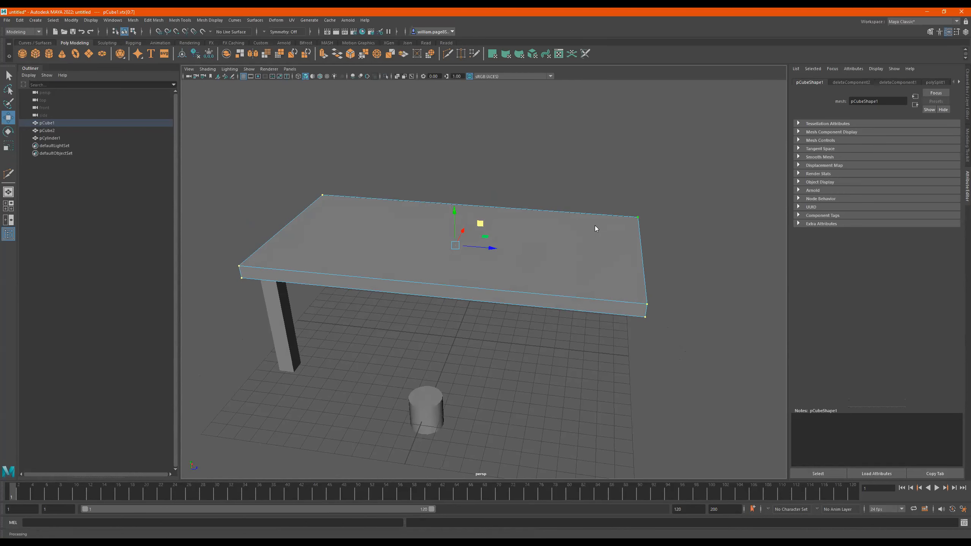
- Return to object mode and cut by hand around the tabletop near its short end with Multi-Cut, placing a point on each long edge
key("F8")
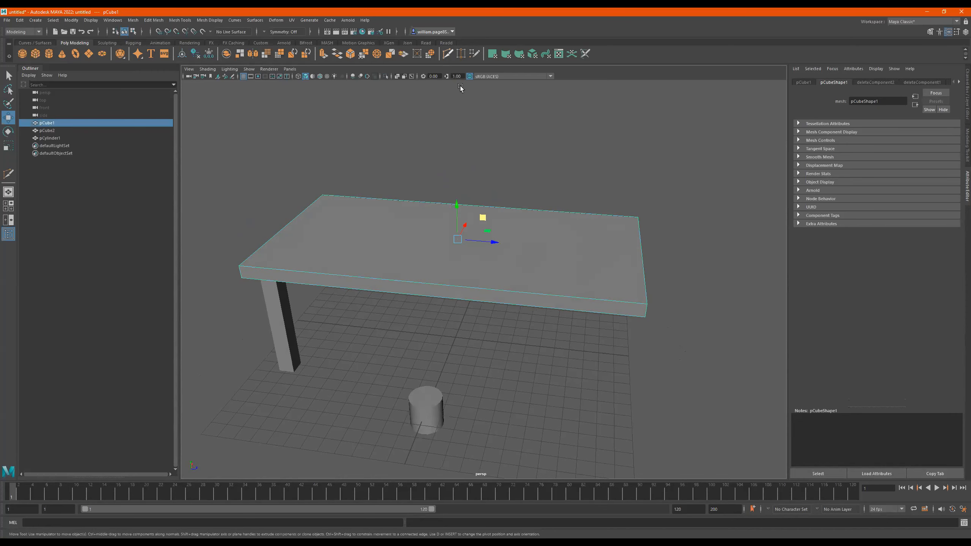
left_click(447, 53)
left_click_drag(531, 222, 533, 233, "alt")
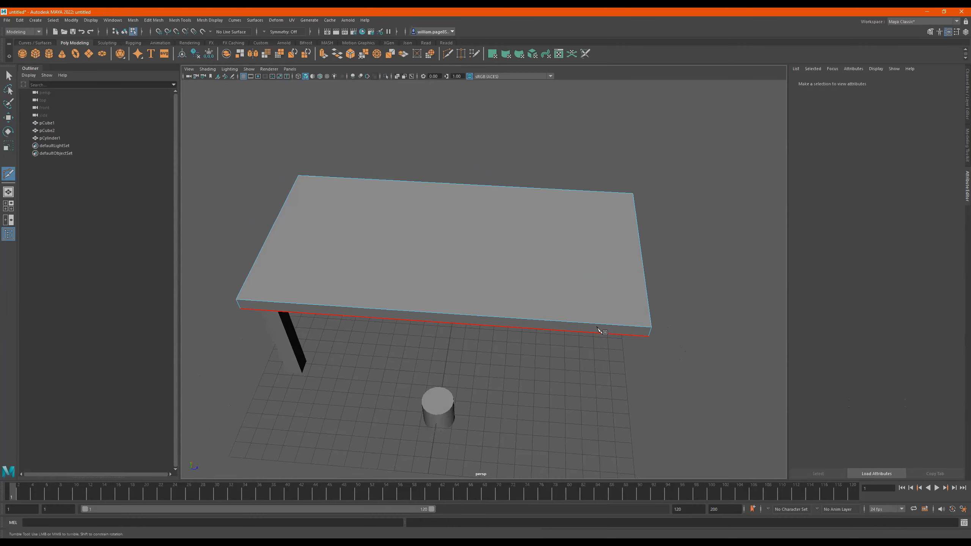
left_click(596, 192)
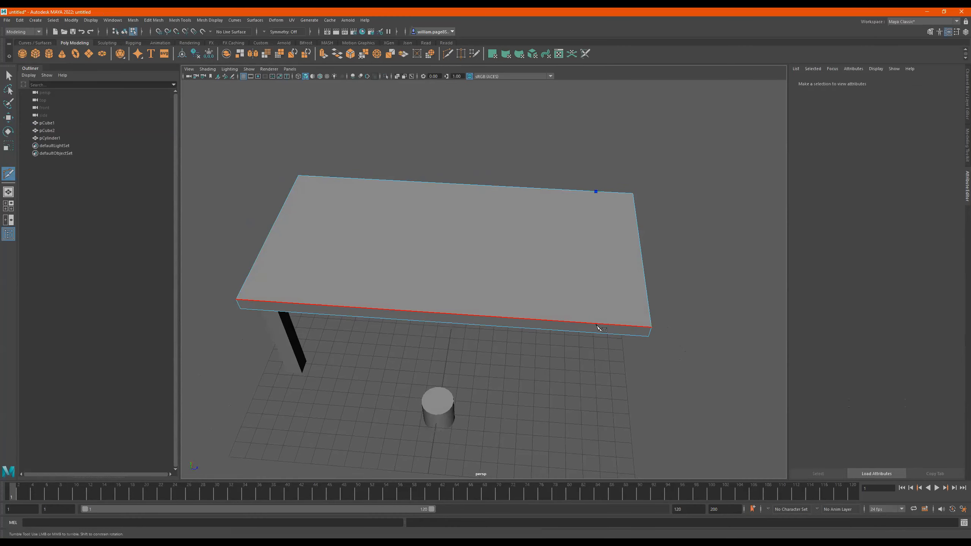
left_click_drag(603, 330, 451, 245, "alt")
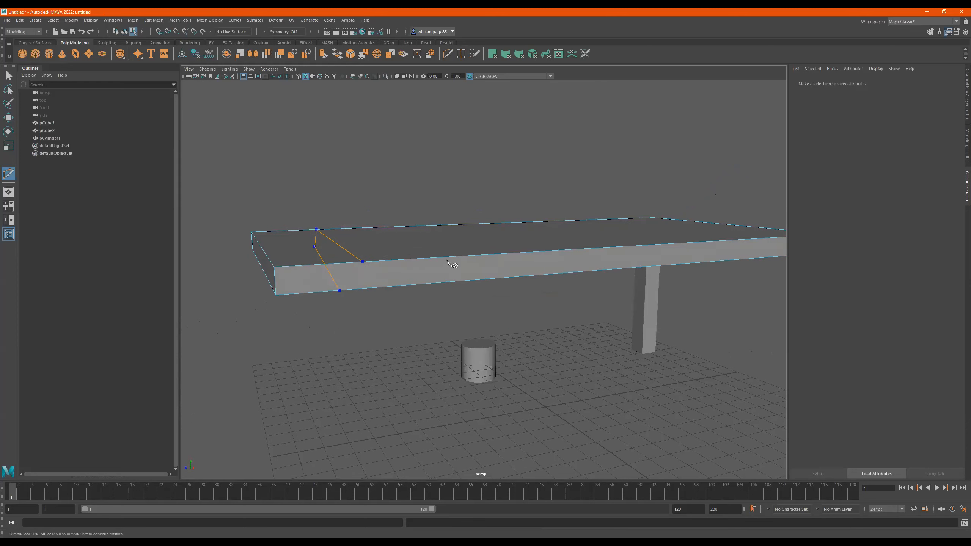
left_click(363, 262)
left_click_drag(474, 307, 445, 306, "alt")
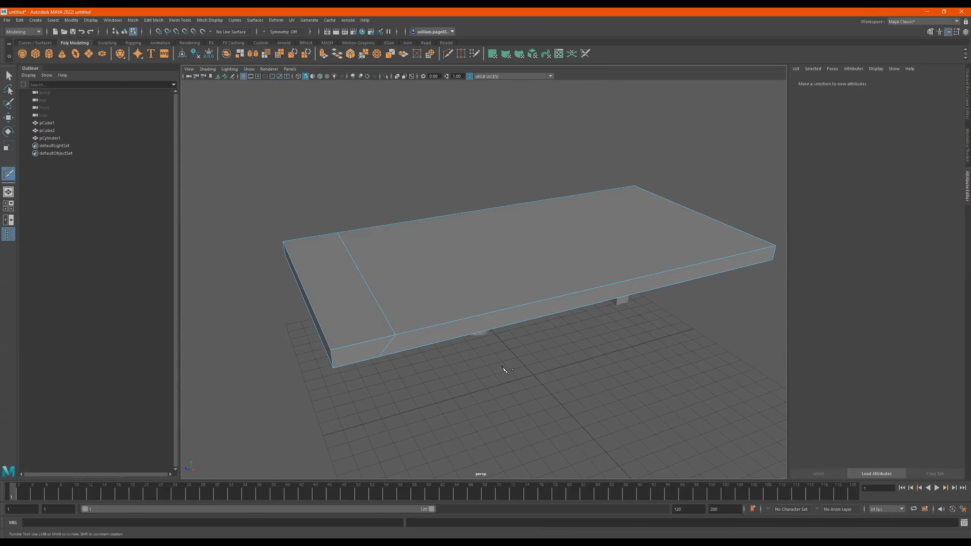
left_click(395, 336)
key("q")
- Select the whole hand-cut edge loop and examine its alignment around the slab in wireframe from several angles
left_click_drag(467, 363, 443, 291, "alt")
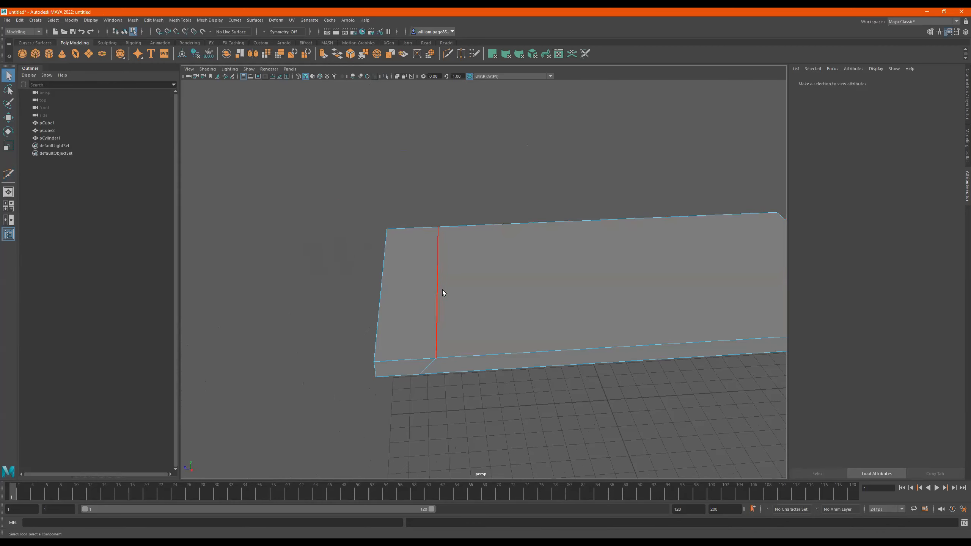
right_click_drag(443, 290, 452, 228)
double_click(436, 272)
mouse_move(435, 272)
left_mouse_down("alt")
mouse_move(475, 305)
mouse_move(473, 294)
mouse_move(448, 290)
mouse_move(563, 304)
mouse_move(610, 322)
left_mouse_up("alt")
key("4")
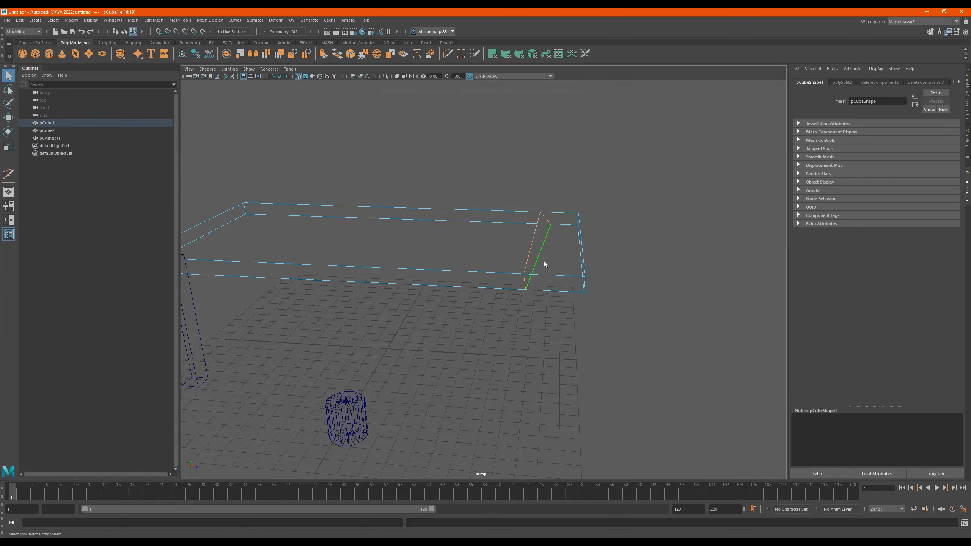
left_click_drag(616, 259, 434, 271, "alt")
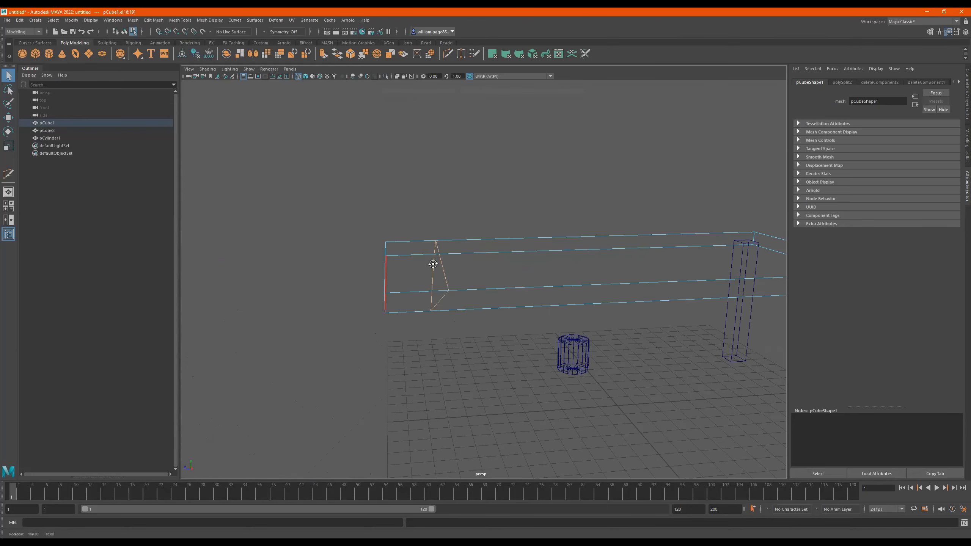
left_click_drag(486, 319, 508, 368, "alt")
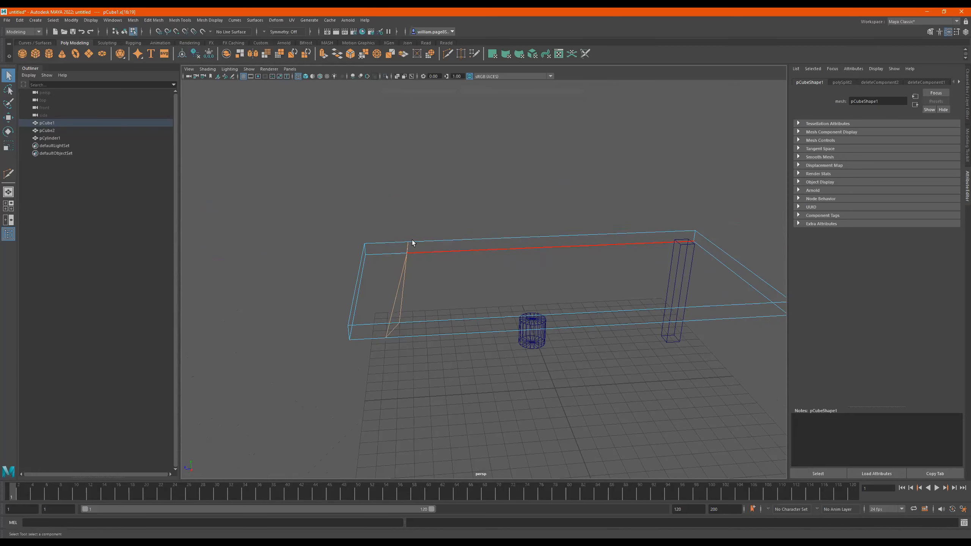
left_click_drag(464, 284, 543, 288, "alt")
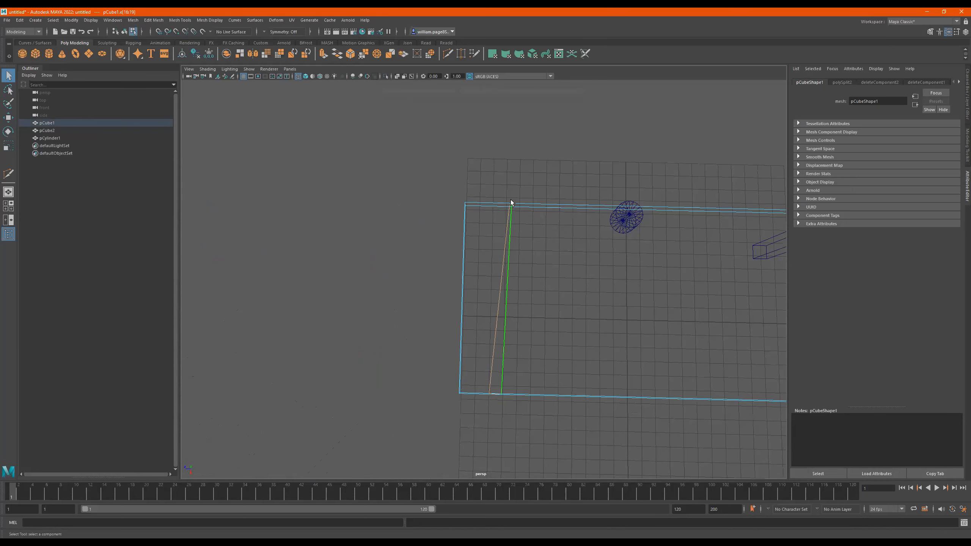
middle_click_drag(515, 261, 488, 272, "alt")
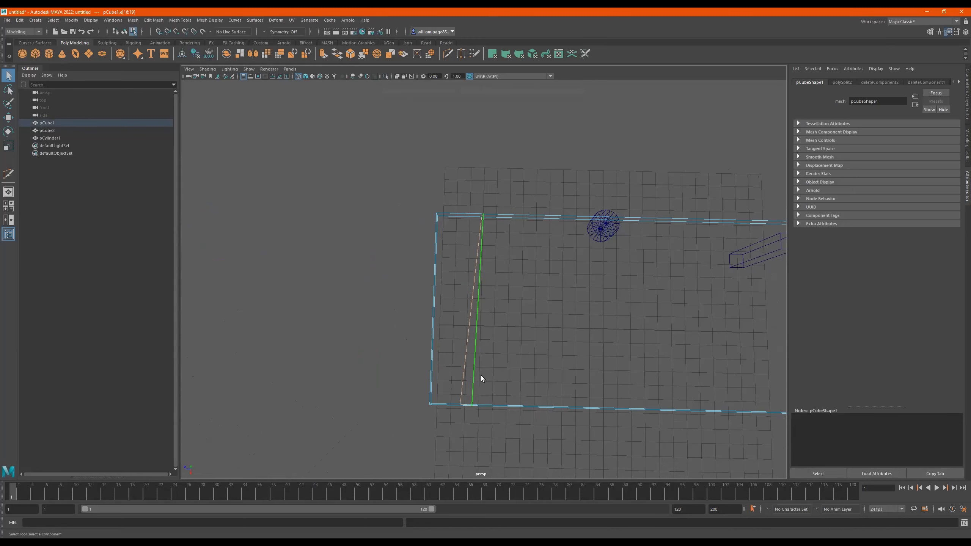
left_click_drag(527, 375, 513, 340, "alt")
- Try flattening the hand-cut edge loop by scaling it along the tabletop's length, and delete the loop in shaded display
key("r")
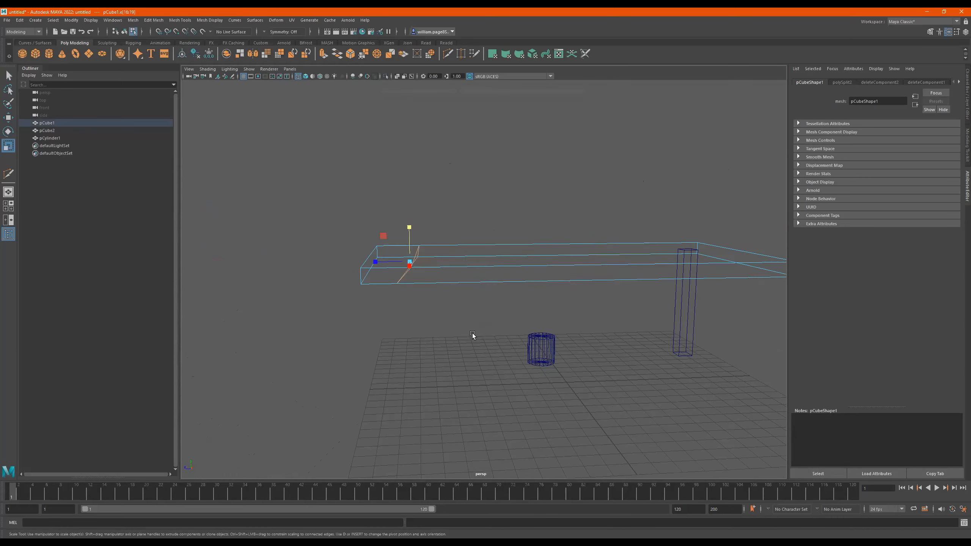
mouse_move(376, 263)
left_mouse_down()
mouse_move(464, 270)
mouse_move(477, 278)
mouse_move(476, 313)
mouse_move(475, 301)
mouse_move(402, 270)
mouse_move(522, 264)
mouse_move(574, 291)
mouse_move(617, 281)
mouse_move(604, 265)
left_mouse_up()
key("5")
key("ctrl+z")
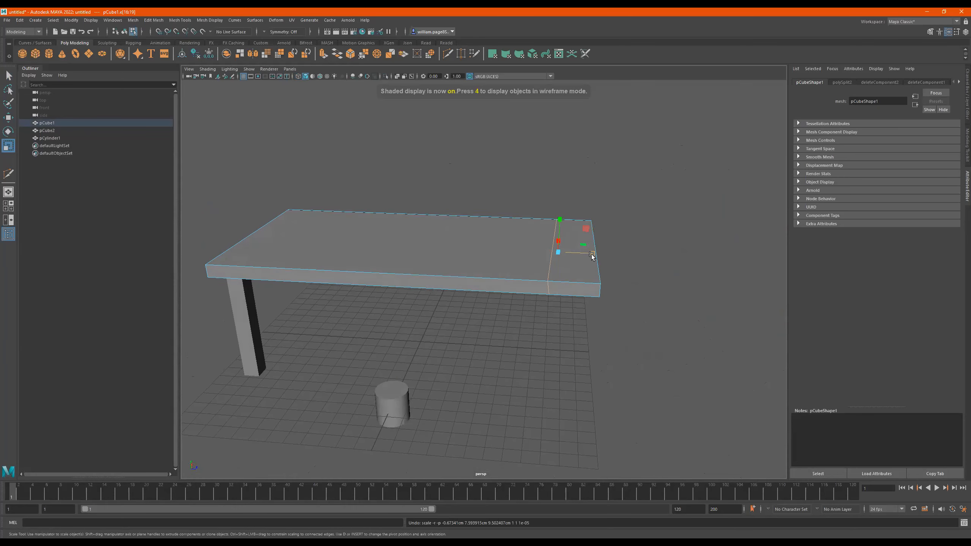
mouse_move(584, 264)
left_mouse_down("alt")
mouse_move(586, 252)
mouse_move(531, 273)
mouse_move(539, 302)
mouse_move(578, 282)
left_mouse_up("alt")
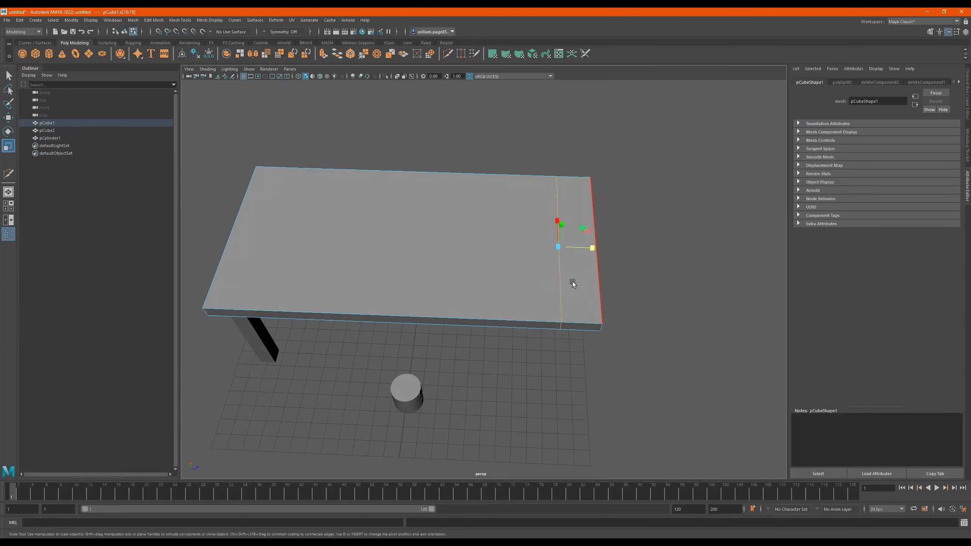
right_click_drag(571, 281, 524, 288, "shift")
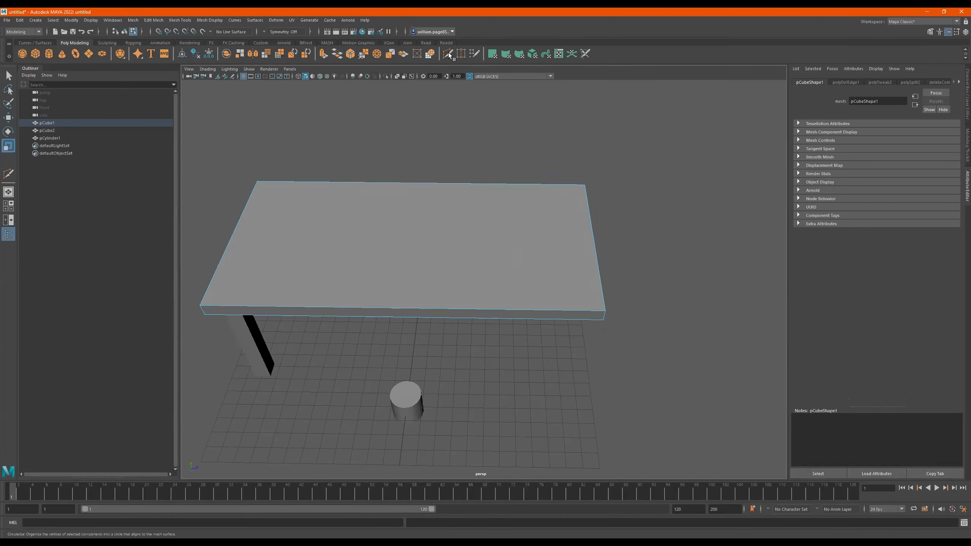
- Insert two parallel edge loops across the tabletop near its free short end with Multi-Cut
left_click(448, 54)
left_click(605, 311)
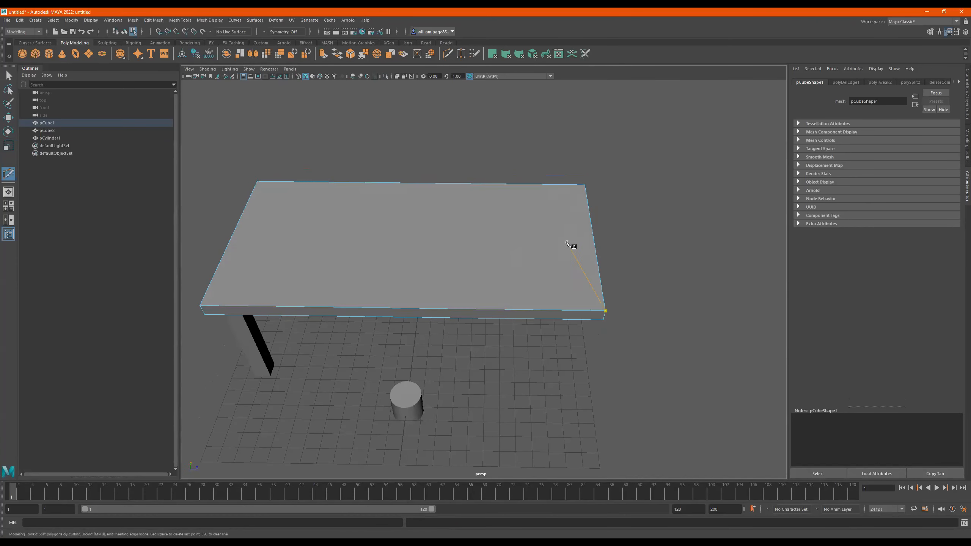
left_click(585, 185)
key("BackSpace")
key("ctrl")
left_click(570, 198, "ctrl")
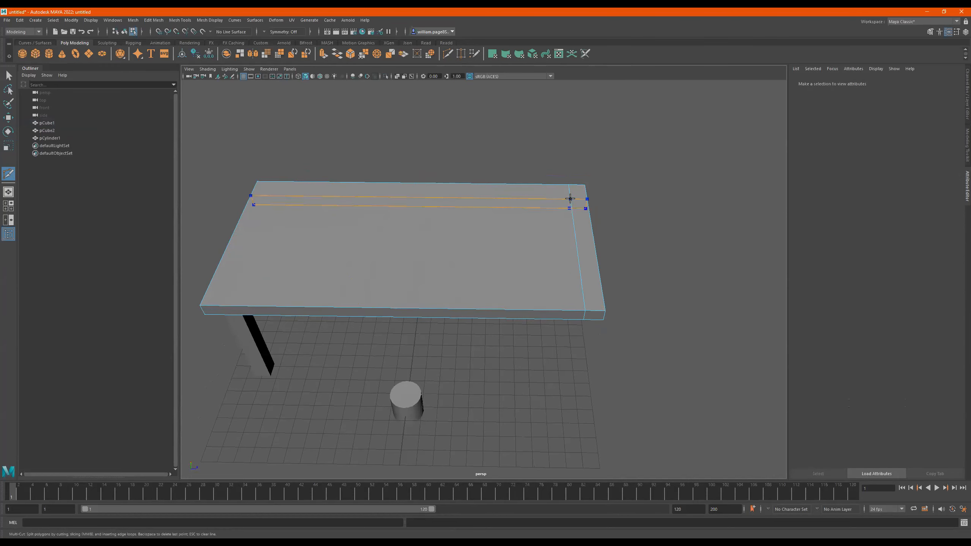
left_click(550, 196, "ctrl")
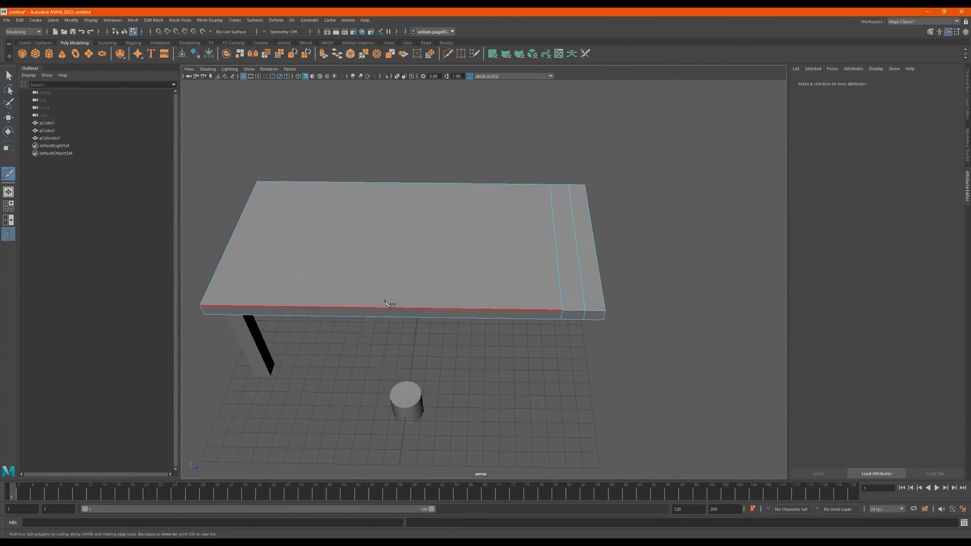
- Insert two parallel edge loops along the tabletop's front long side, close to its edge
mouse_move(462, 298)
middle_mouse_down("alt")
mouse_move(483, 300)
mouse_move(445, 298)
middle_mouse_up("alt")
left_click_drag(508, 297, 455, 304, "alt")
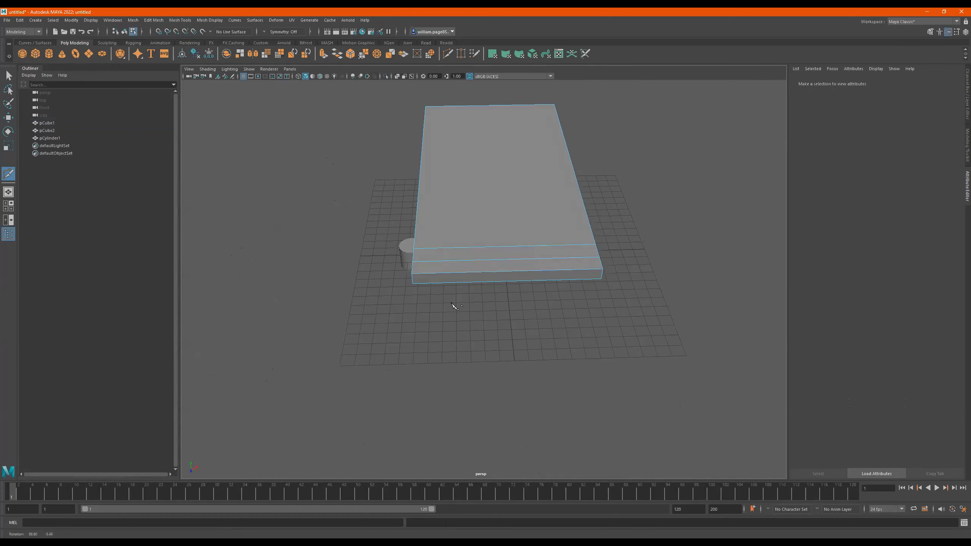
left_click(434, 257, "ctrl")
left_click(452, 257, "ctrl")
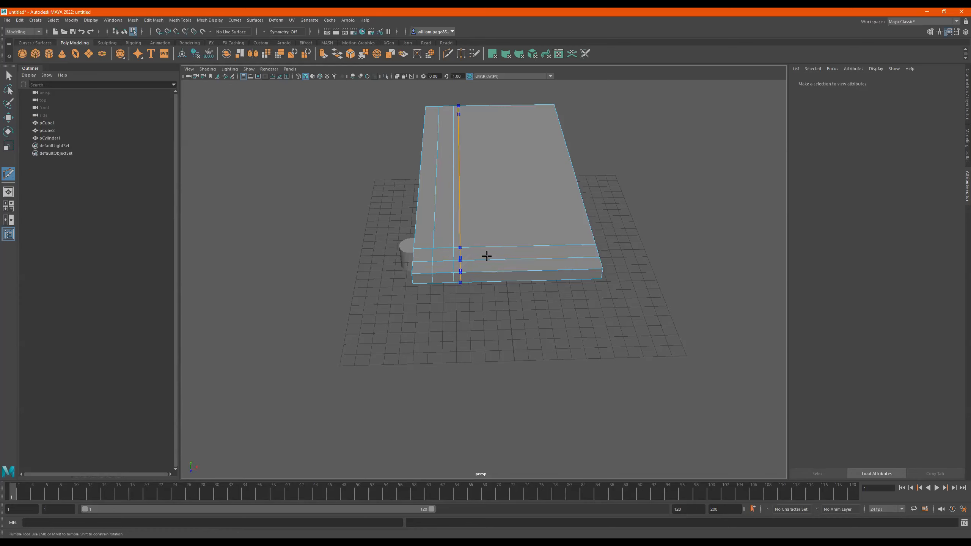
- Insert two parallel edge loops along the tabletop's opposite long side and leave the Multi-Cut tool
left_click_drag(520, 260, 558, 263, "alt")
middle_click_drag(556, 261, 605, 298, "alt")
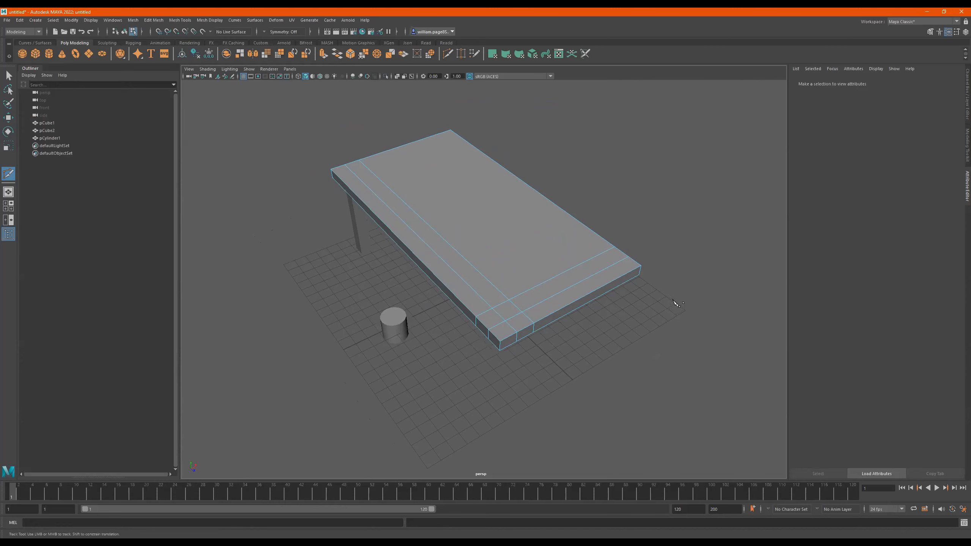
left_click_drag(646, 329, 612, 319, "alt")
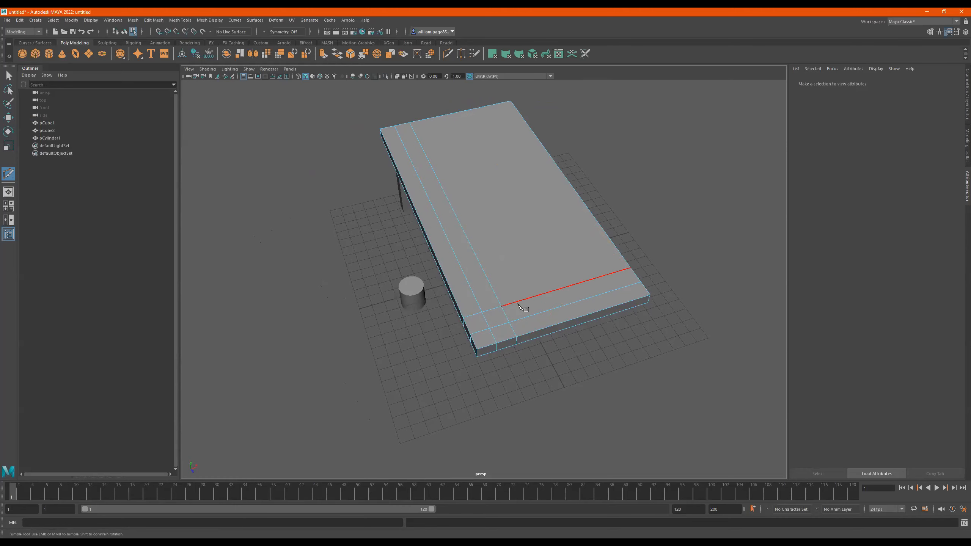
left_click(550, 235)
left_click(607, 298, "ctrl")
left_click_drag(612, 340, 577, 343, "alt")
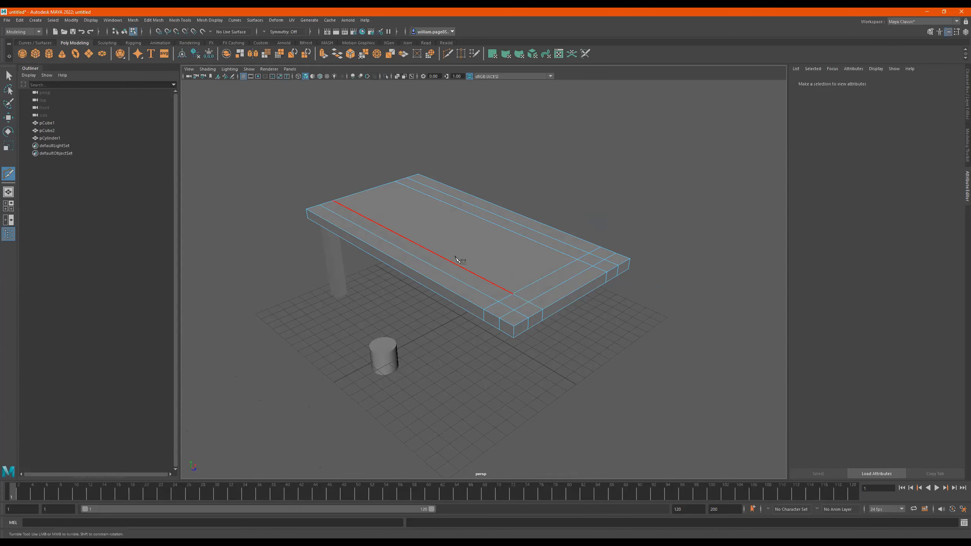
key("q")
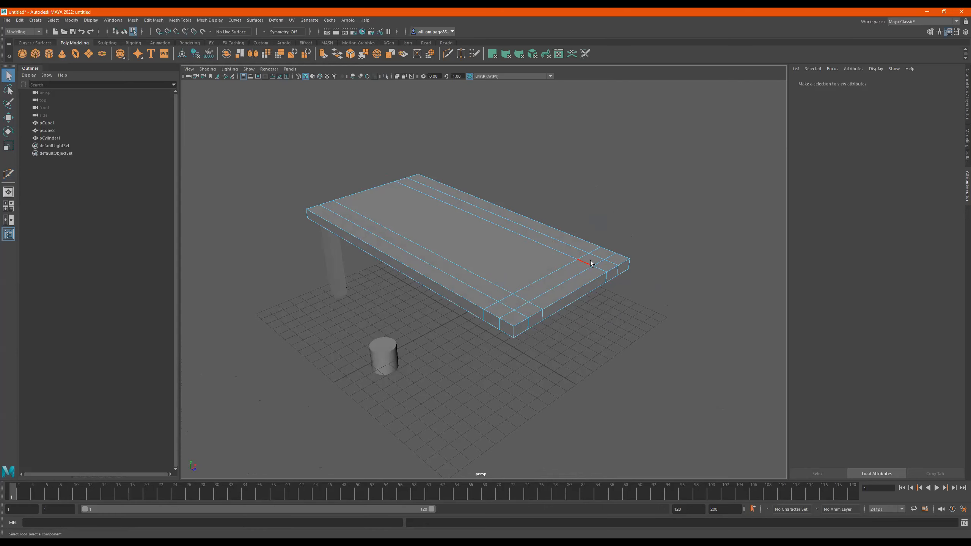
- Switch the tabletop to face mode and pick the small square face enclosed by the crossing loops at an underside corner
left_click_drag(561, 293, 573, 313, "alt")
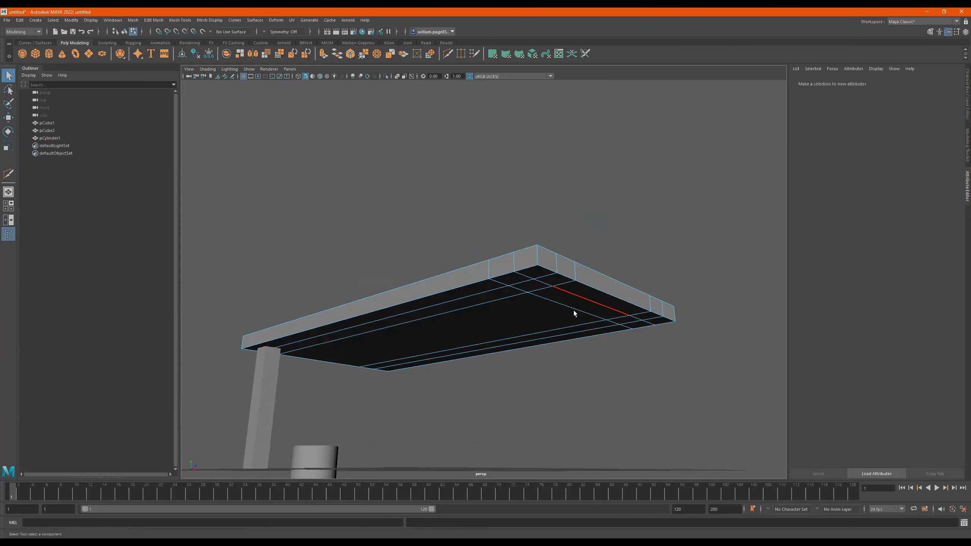
left_click_drag(536, 287, 525, 252, "alt")
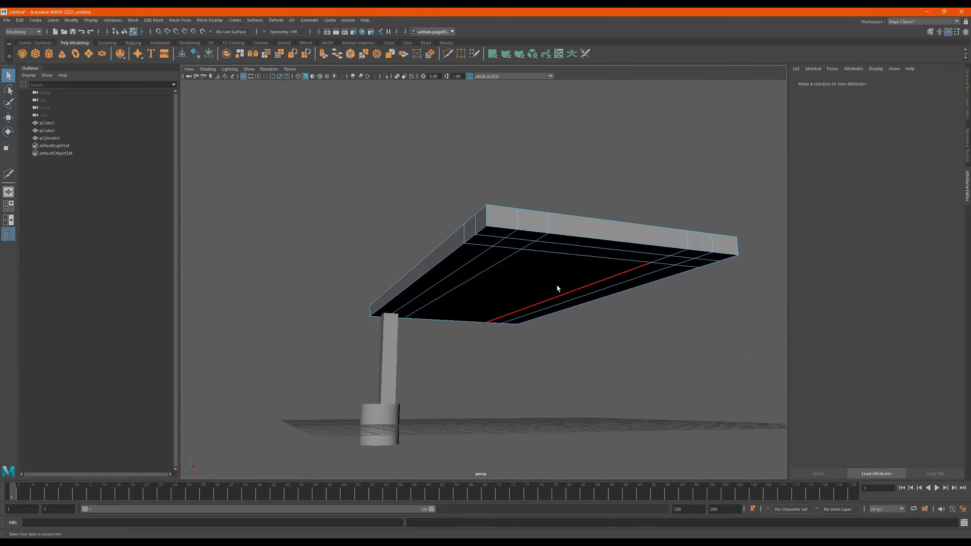
right_click(521, 259)
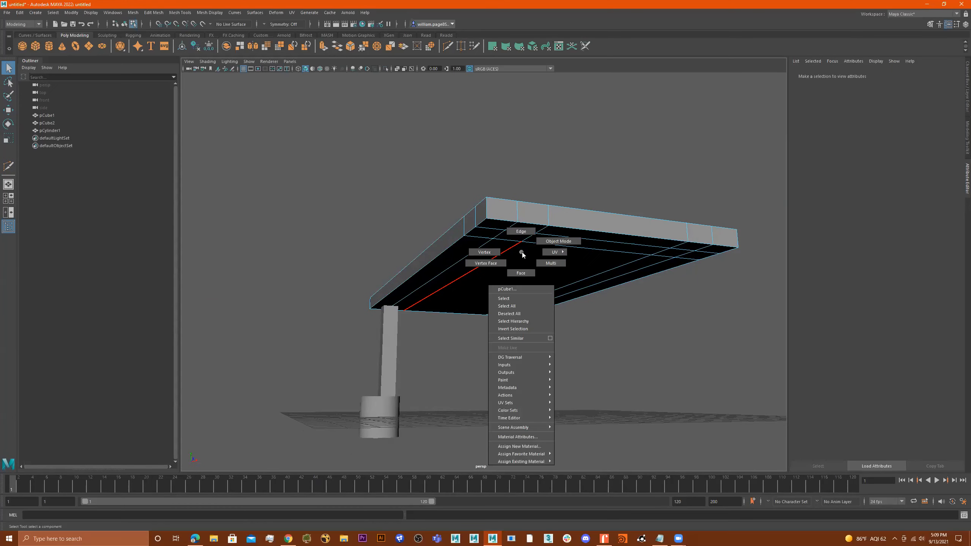
right_click_drag(524, 252, 524, 276)
left_click(519, 244)
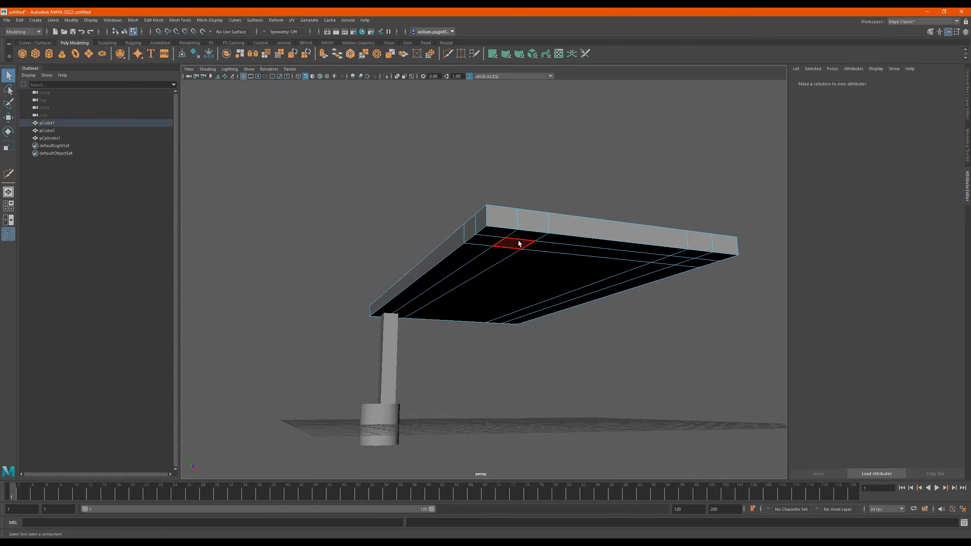
- Extrude the selected square face at the tabletop's underside corner to a thickness of 1.75
mouse_move(625, 304)
left_mouse_down("alt")
mouse_move(672, 300)
mouse_move(594, 304)
mouse_move(642, 301)
mouse_move(623, 308)
left_mouse_up("alt")
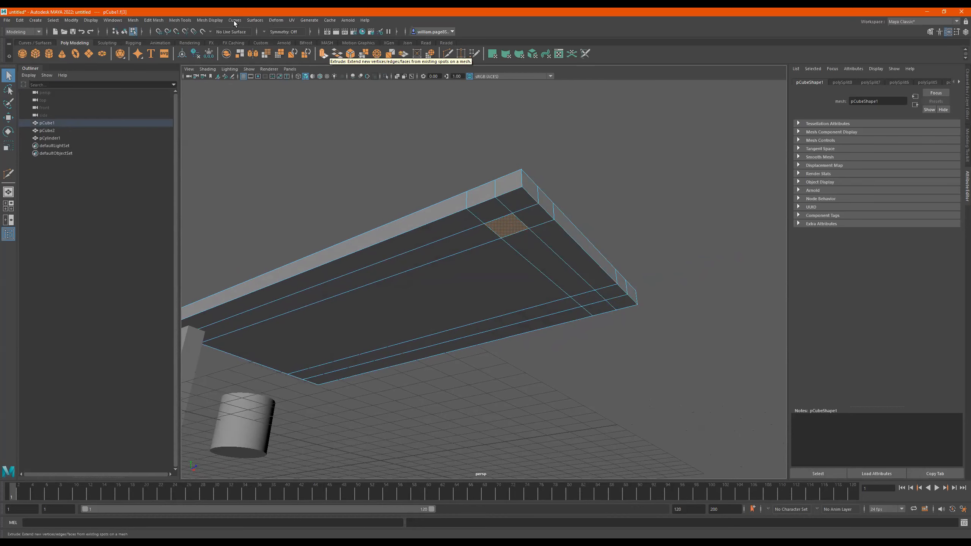
left_click(179, 20)
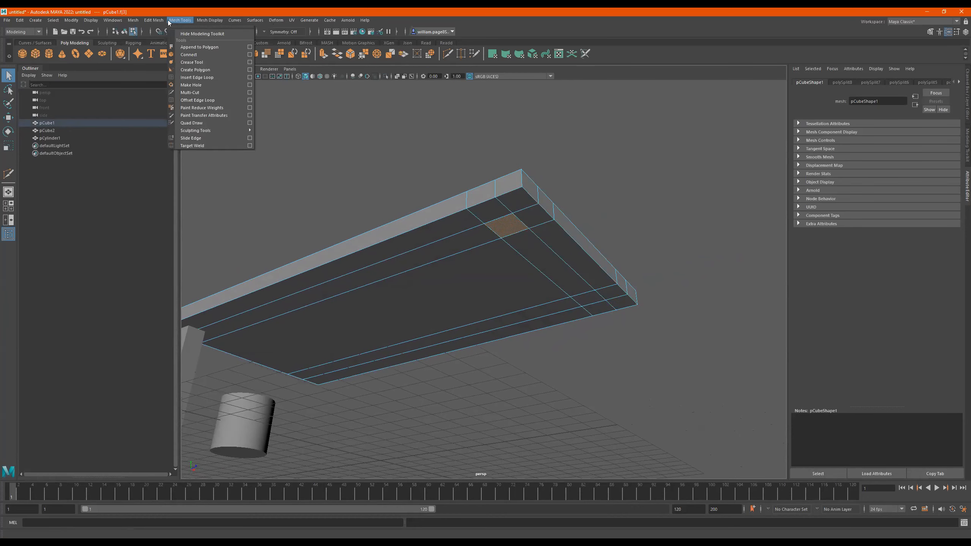
mouse_move(157, 21)
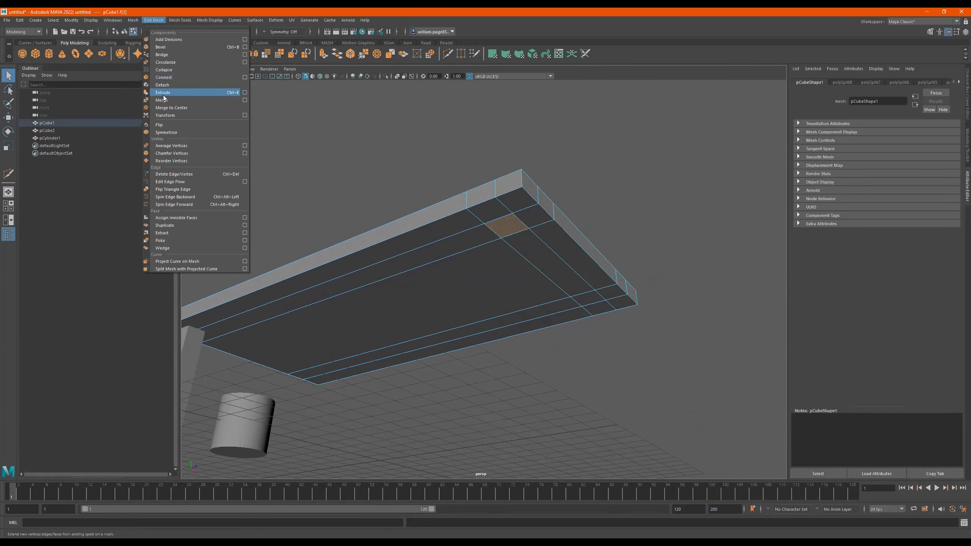
left_click(585, 167)
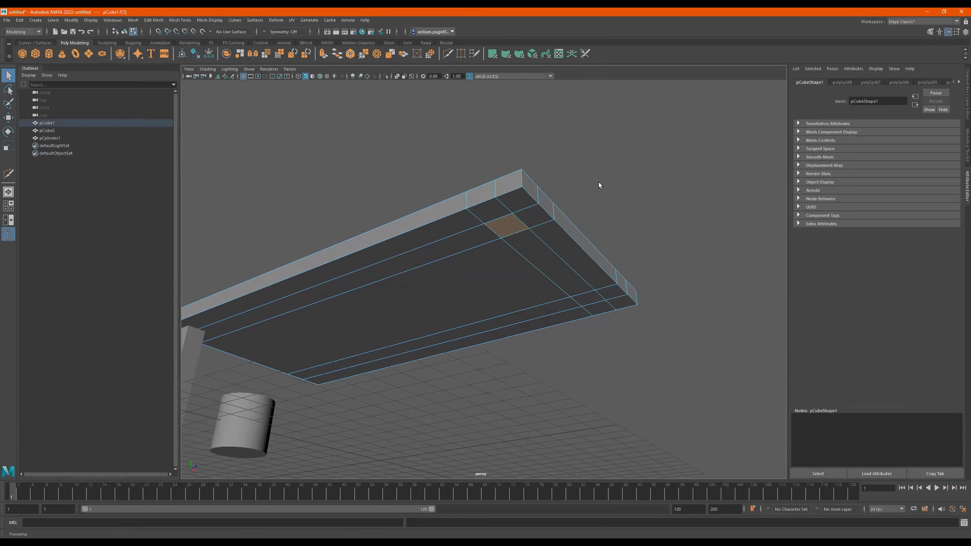
right_click(607, 219, "shift")
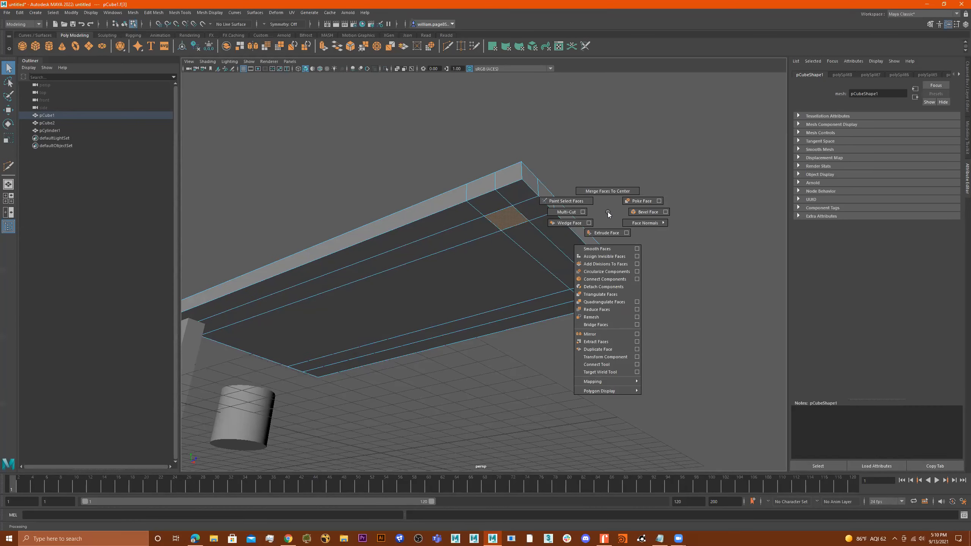
right_click(509, 226, "shift")
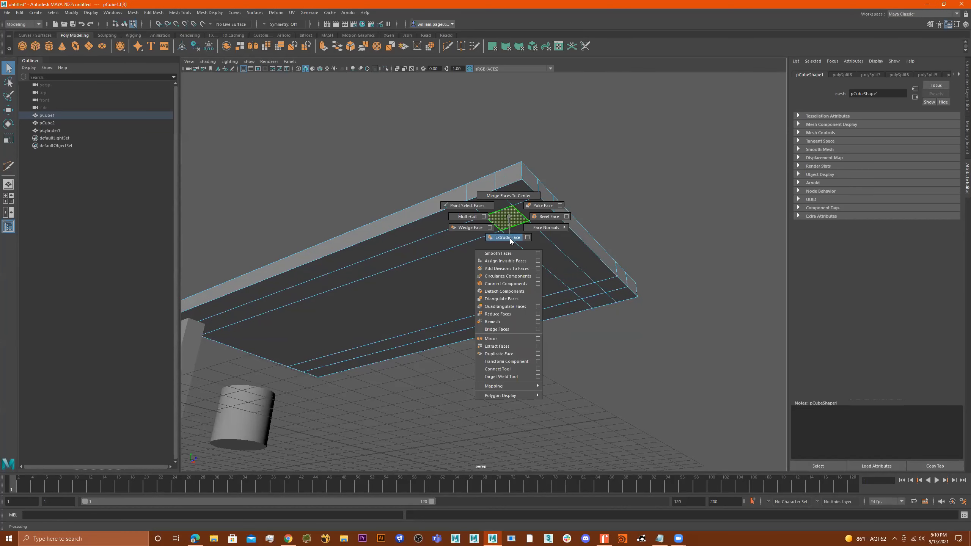
right_click_drag(509, 217, 511, 239, "shift")
left_click_drag(552, 282, 505, 236, "alt")
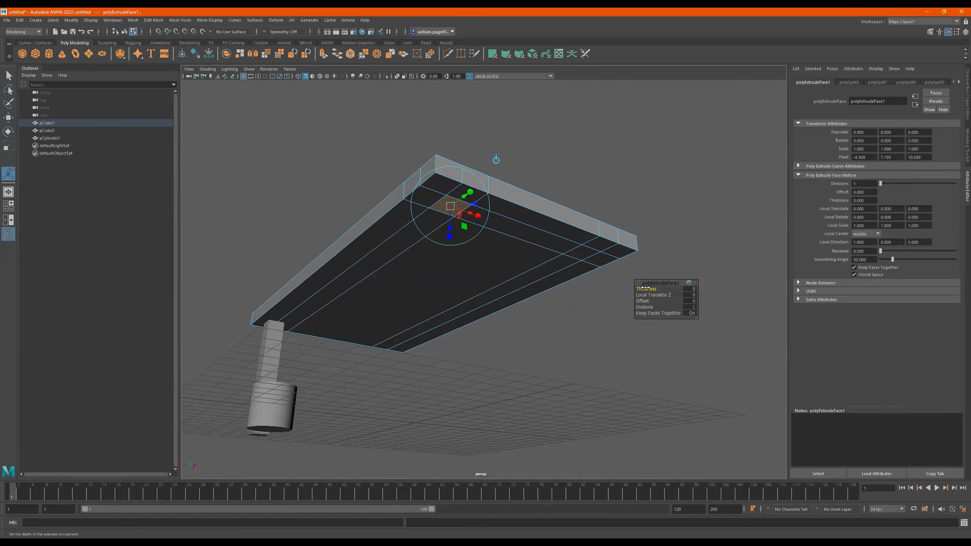
left_click_drag(646, 288, 511, 299)
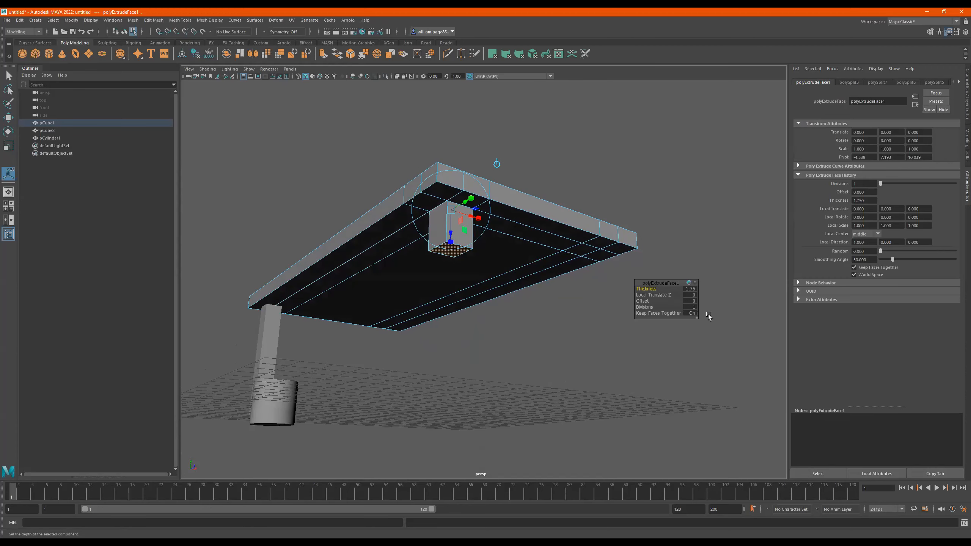
- Try a local Z translation of 3.2, undo it, and set the leg extrusion's thickness to 7.65 with an offset of 0.1
mouse_move(646, 295)
left_mouse_down()
mouse_move(689, 298)
mouse_move(663, 294)
left_mouse_up()
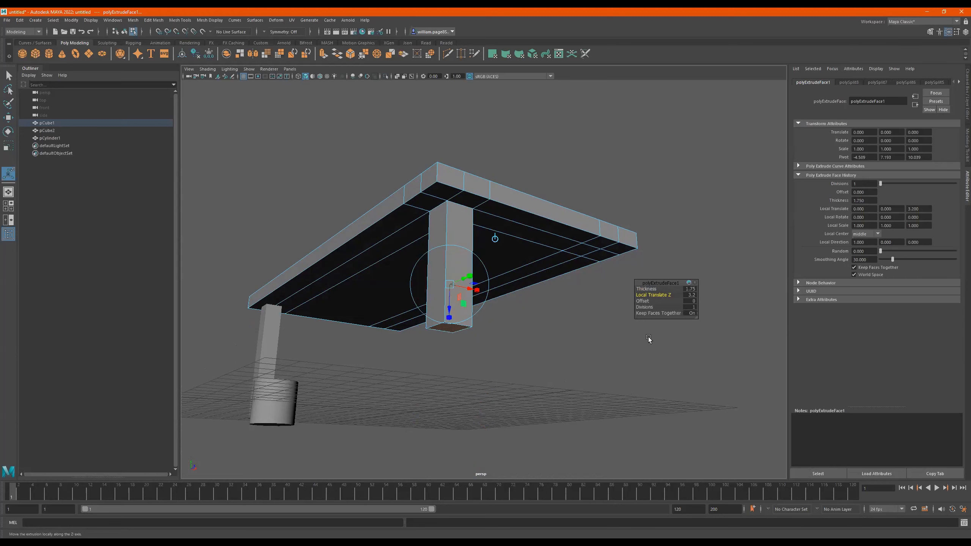
key("ctrl+z")
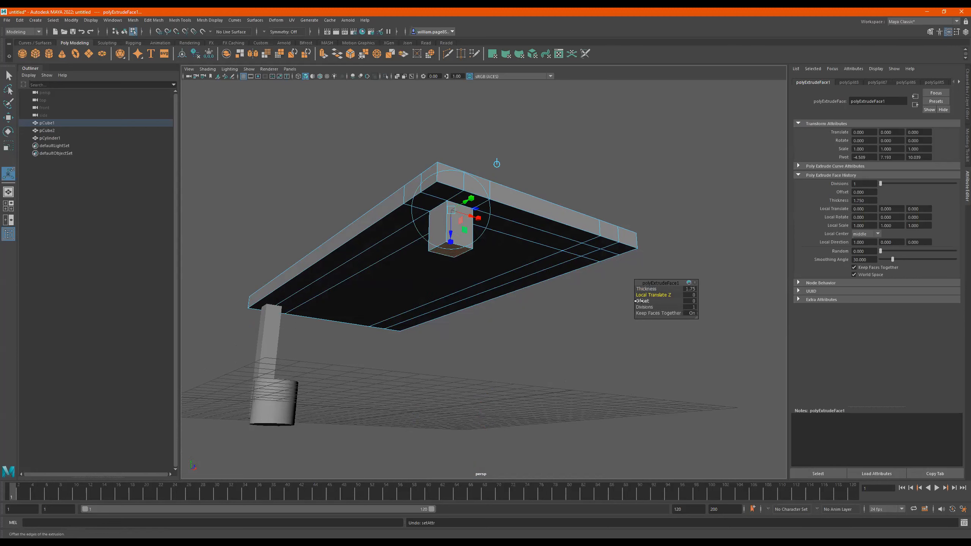
left_click_drag(641, 301, 666, 293)
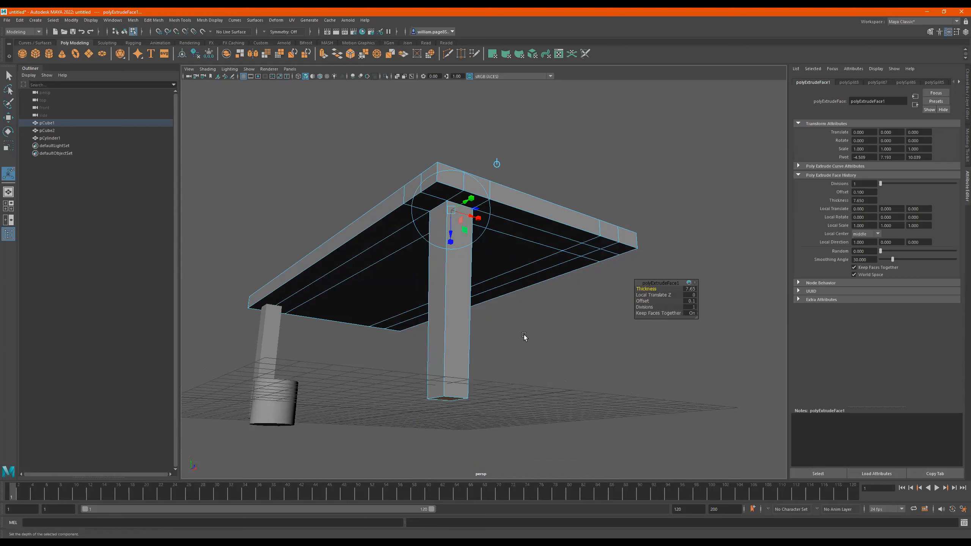
left_click_drag(525, 336, 531, 343, "alt")
- Try the leg extrusion's divisions, keeping them at 1, and set its offset to 0
left_click(646, 307)
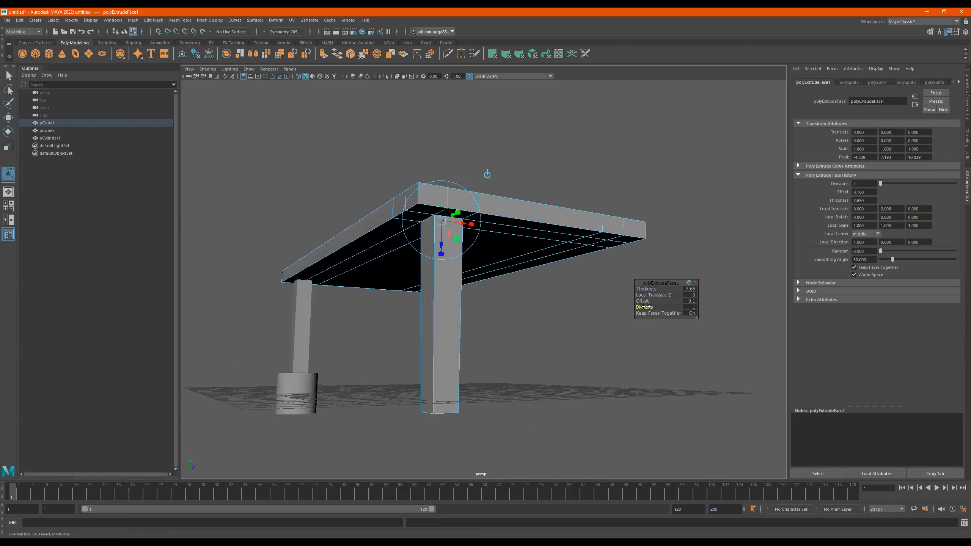
mouse_move(654, 307)
left_mouse_down()
mouse_move(686, 309)
mouse_move(658, 306)
left_mouse_up()
left_click_drag(554, 306, 528, 302, "alt")
mouse_move(643, 302)
left_mouse_down()
mouse_move(658, 301)
mouse_move(631, 302)
mouse_move(662, 302)
mouse_move(639, 302)
mouse_move(650, 302)
left_mouse_up()
left_click(690, 301)
type("0")
key("Return")
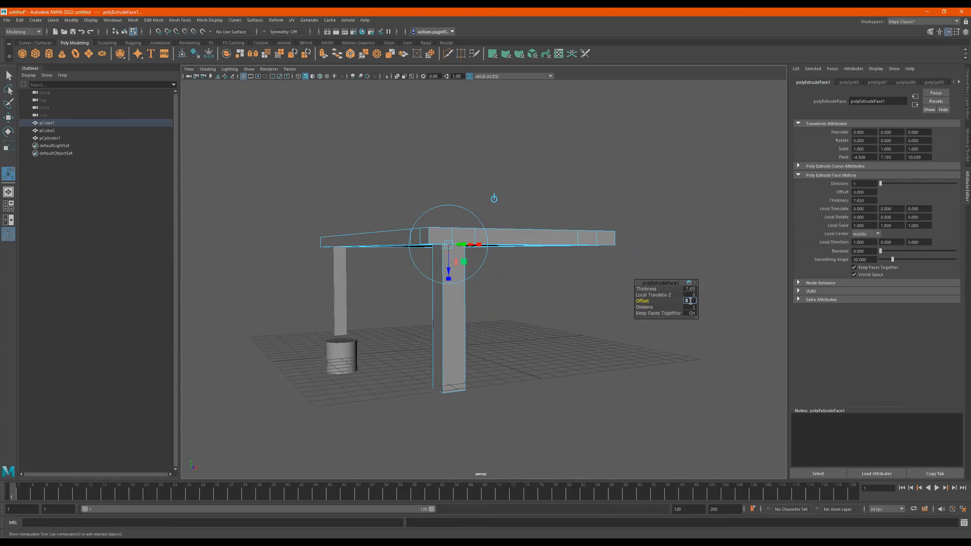
- Leave the extrusion, return to object mode and select the whole table with the Move tool active
left_click_drag(534, 298, 513, 294, "alt")
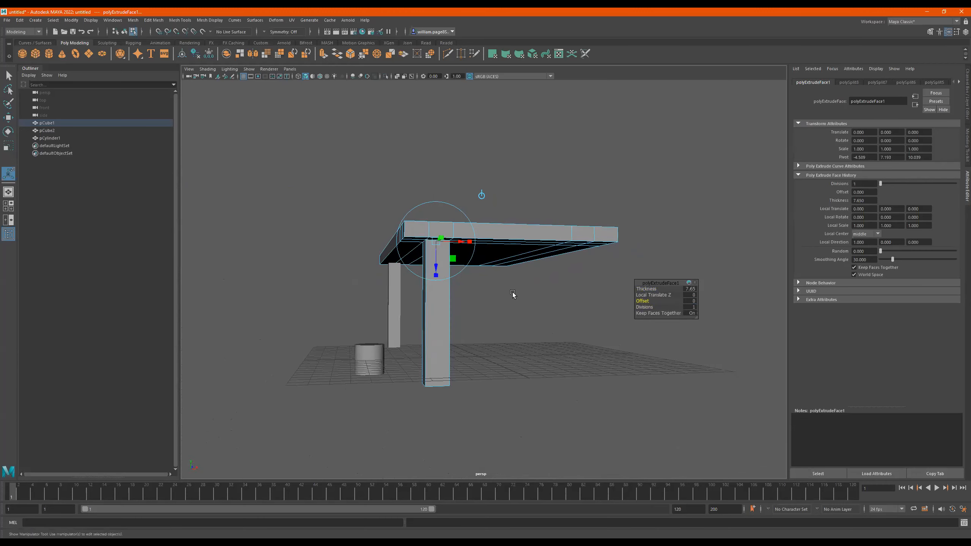
key("q")
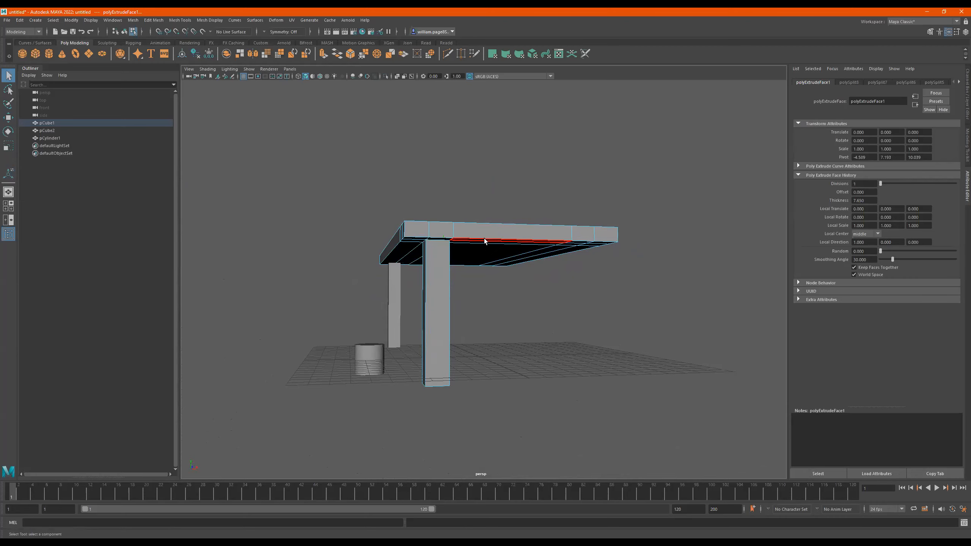
right_click_drag(484, 238, 664, 184)
left_click_drag(556, 255, 472, 249, "alt")
left_click(521, 239)
key("e")
key("w")
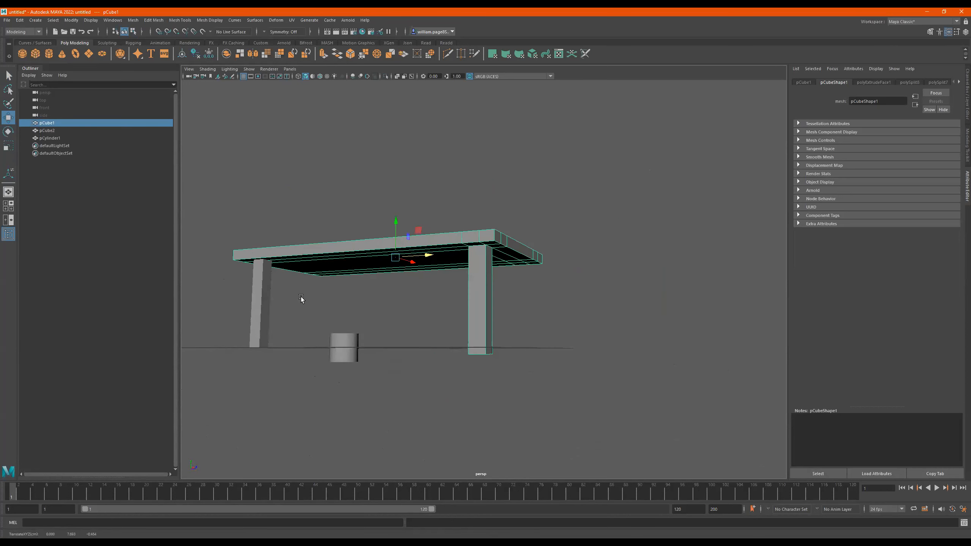
- Switch the tabletop to face mode and select the small square face at the other underside corner of the same short end
left_click(265, 304)
left_click_drag(412, 199, 419, 336)
left_click_drag(423, 258, 425, 226)
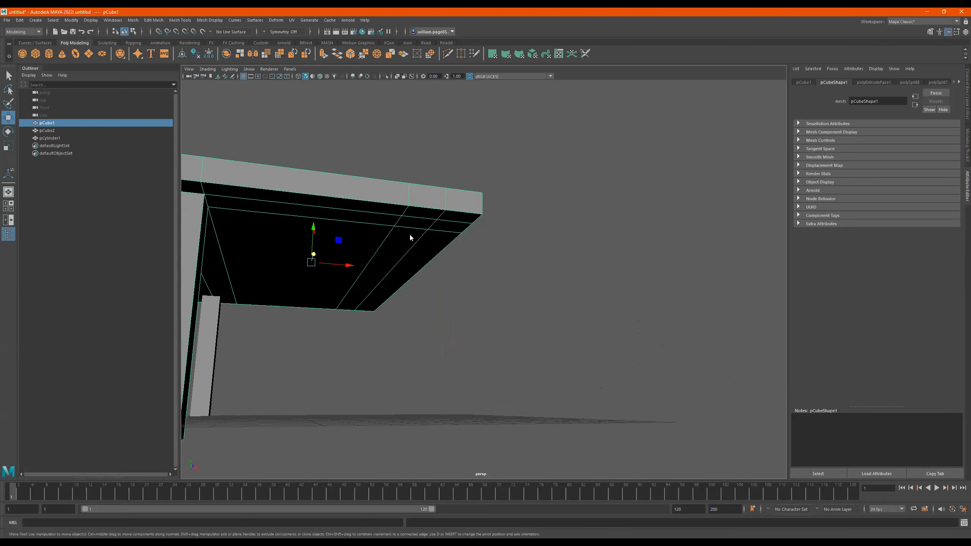
key("F11")
left_click(416, 223)
scroll(428, 257, "down", 4)
middle_click_drag(394, 270, 511, 267, "alt")
mouse_move(511, 267)
left_mouse_down("alt")
mouse_move(506, 250)
mouse_move(550, 254)
mouse_move(496, 255)
mouse_move(509, 249)
left_mouse_up("alt")
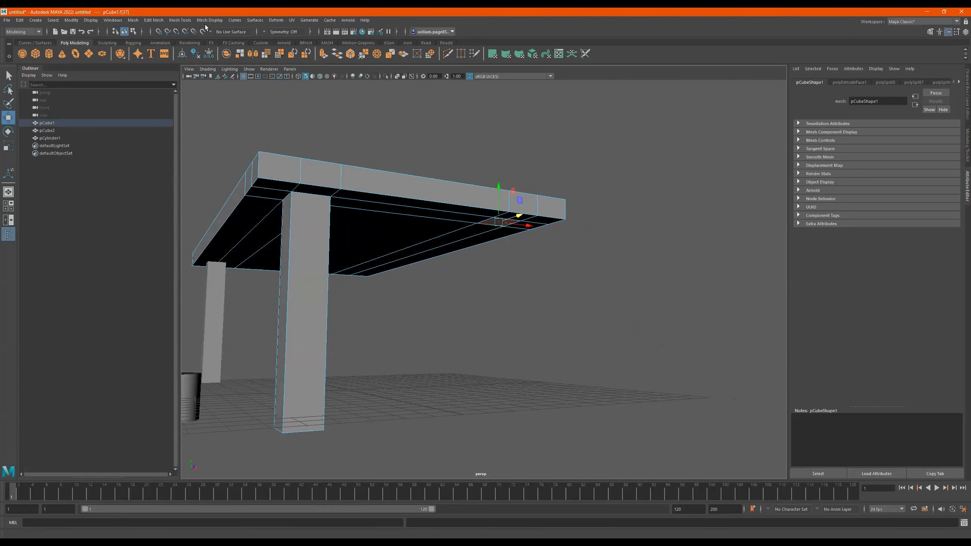
- Extrude the selected corner face about 7.16 units downward along its local Z to form a second leg
left_click(174, 21)
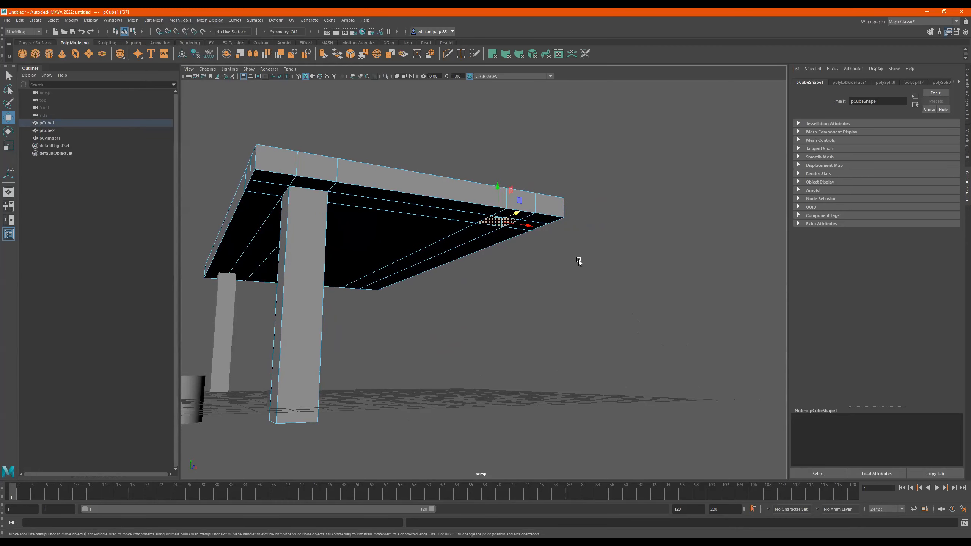
key("ctrl+e")
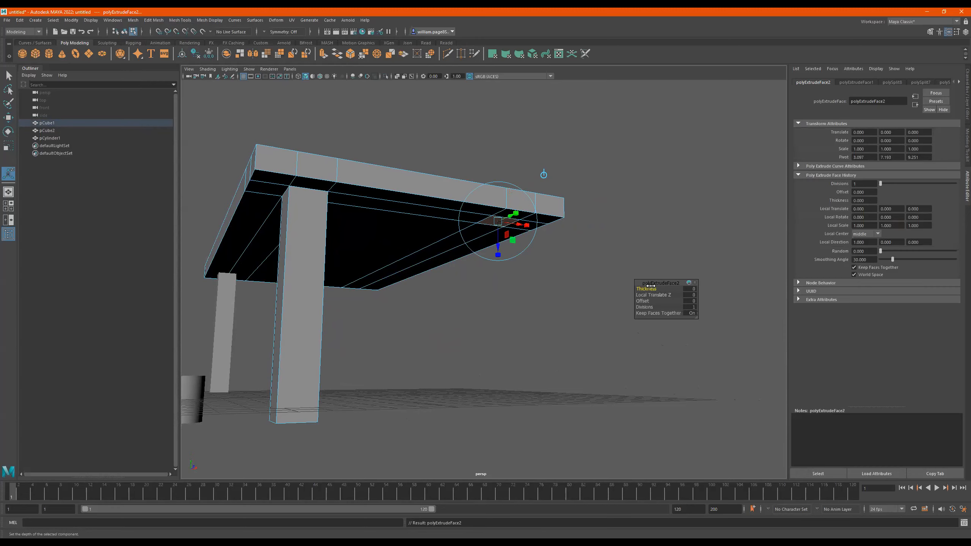
mouse_move(642, 289)
left_mouse_down()
mouse_move(651, 289)
mouse_move(628, 284)
left_mouse_up()
key("ctrl+z")
left_click_drag(498, 249, 489, 426)
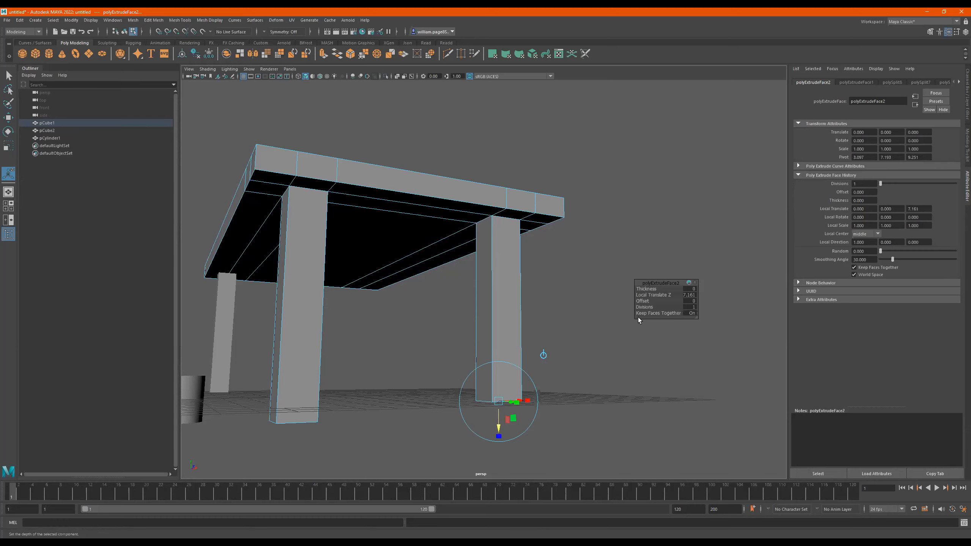
- Add several divisions along the second leg's extrusion and return the table to object mode
left_click_drag(642, 307, 662, 308)
left_click_drag(569, 339, 475, 276, "alt")
right_click(475, 276)
right_click_drag(476, 269, 614, 183)
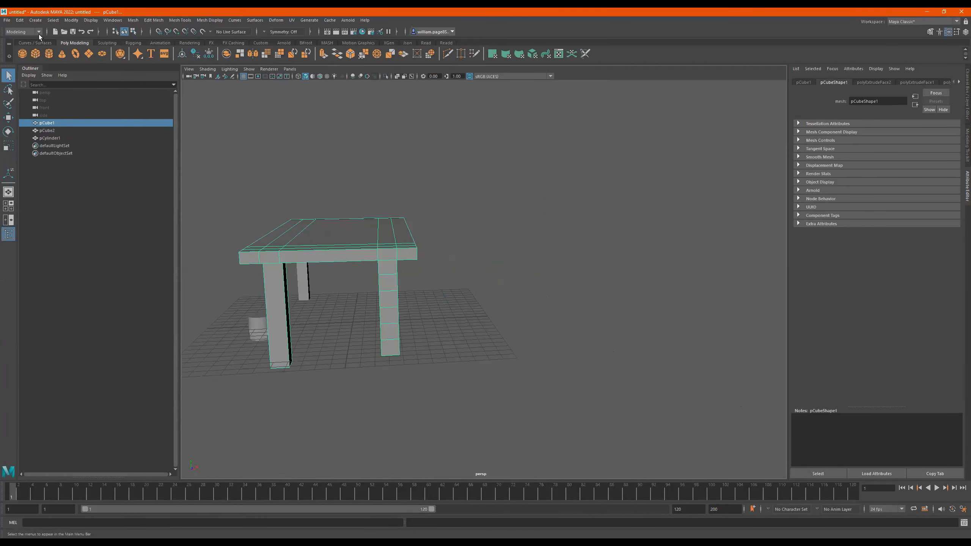
- Create a polygon sphere, scale it up uniformly and raise it above the tabletop
left_click(20, 53)
key("e")
key("r")
left_click_drag(352, 322, 377, 323)
key("w")
left_click_drag(351, 289, 335, 172)
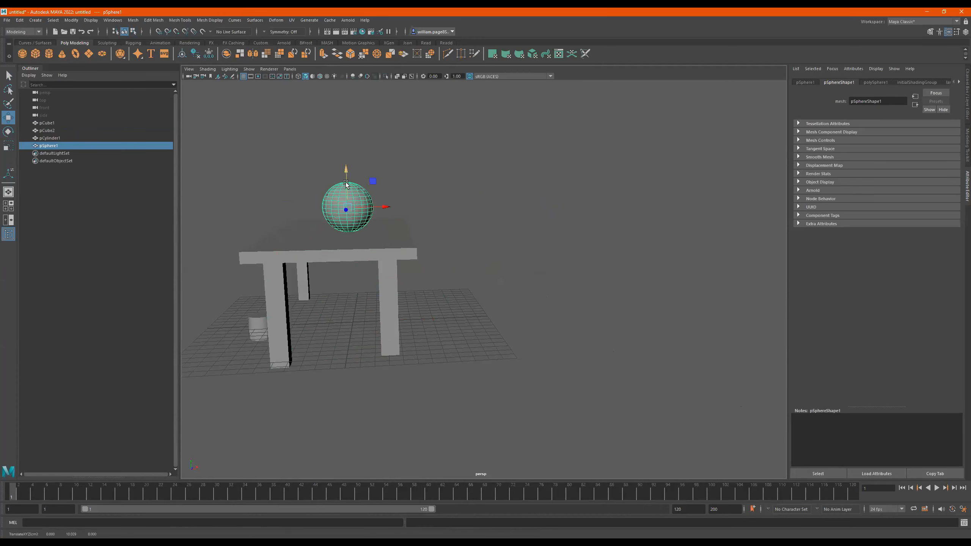
left_click_drag(390, 203, 391, 201, "alt")
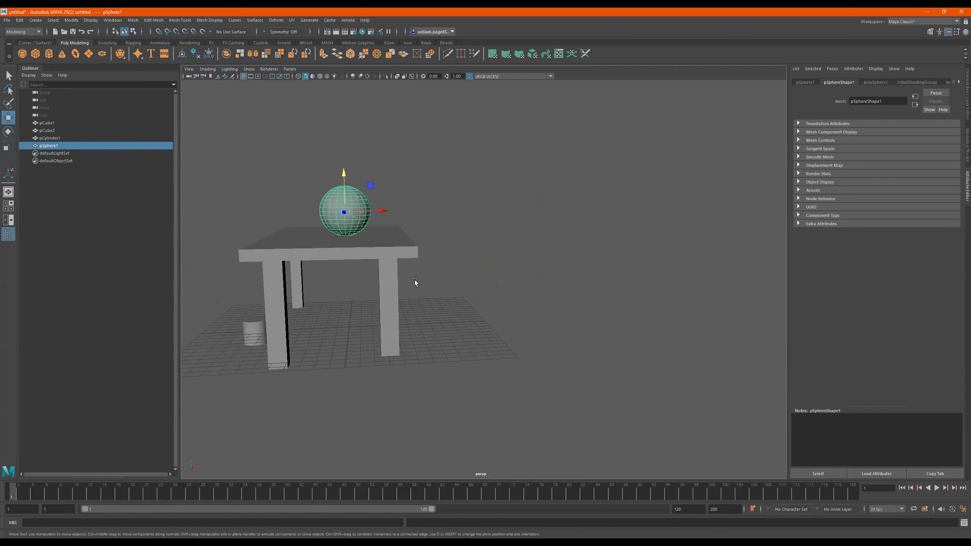
- Frame the sphere, switch it to face mode and pick two adjacent faces near its middle
key("f")
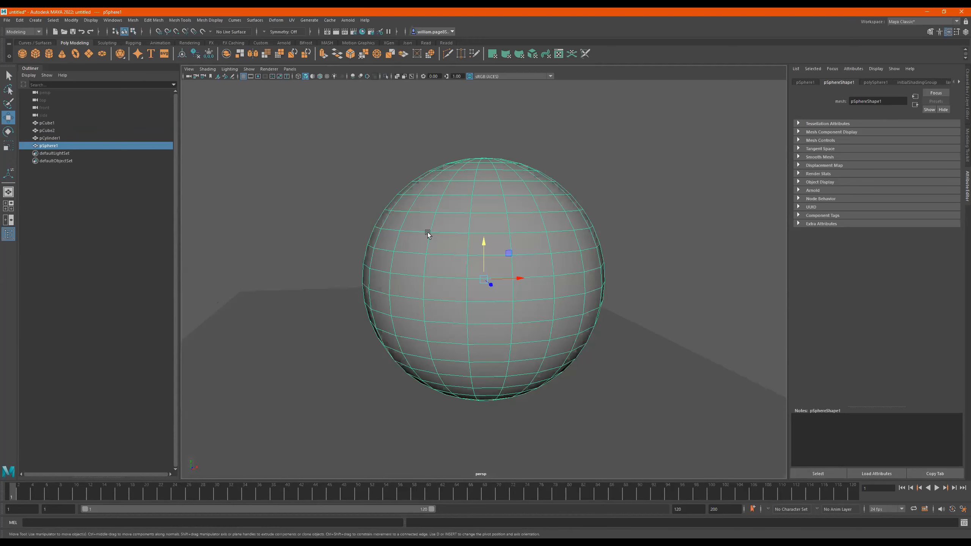
right_click_drag(620, 244, 289, 246, "alt")
mouse_move(456, 248)
left_mouse_down("alt")
mouse_move(522, 255)
mouse_move(459, 220)
mouse_move(436, 229)
mouse_move(414, 191)
mouse_move(401, 245)
mouse_move(457, 263)
mouse_move(452, 236)
mouse_move(484, 249)
mouse_move(461, 246)
left_mouse_up("alt")
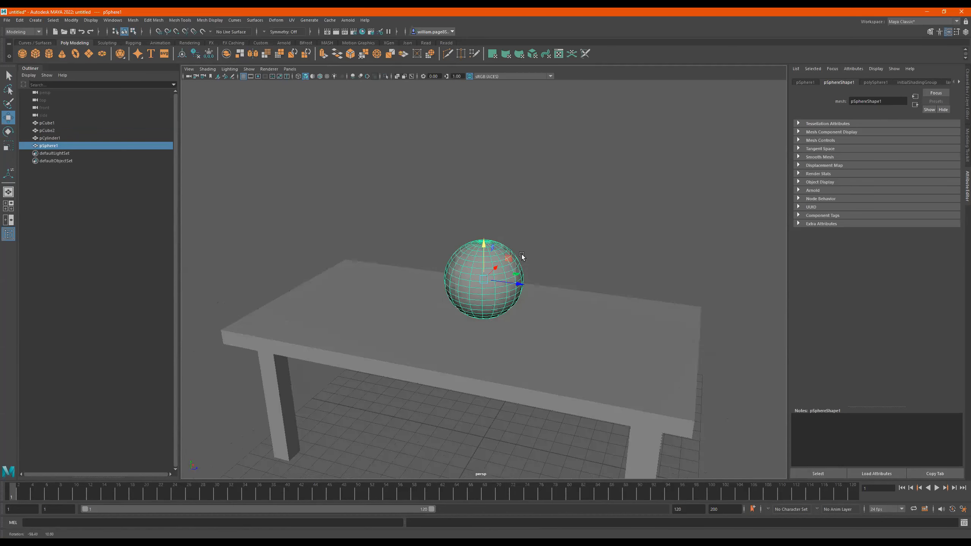
right_click_drag(461, 247, 581, 232, "alt")
left_click_drag(582, 232, 576, 219, "alt")
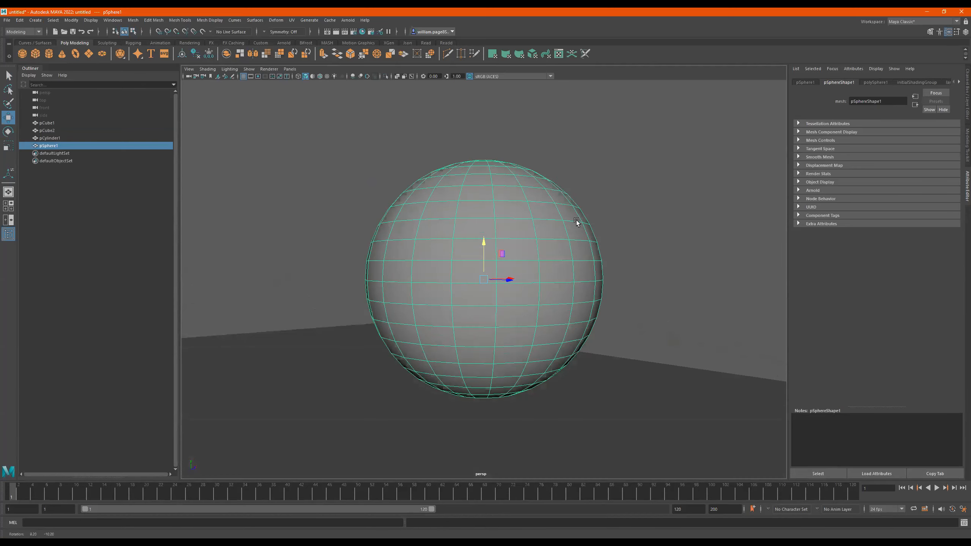
right_click_drag(495, 232, 501, 249)
left_click(516, 244)
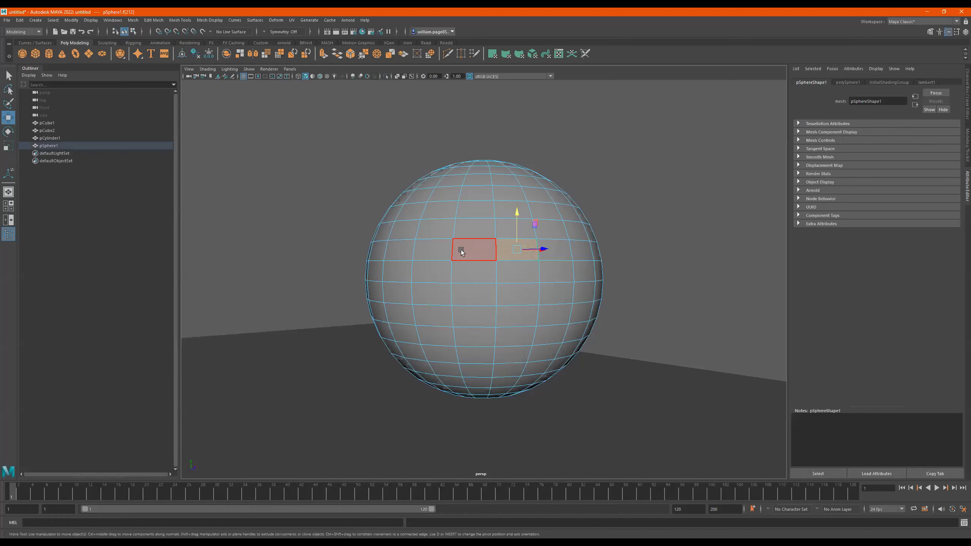
left_click_drag(485, 252, 489, 255, "alt")
left_click(491, 256, "shift")
left_click_drag(553, 248, 548, 251, "alt")
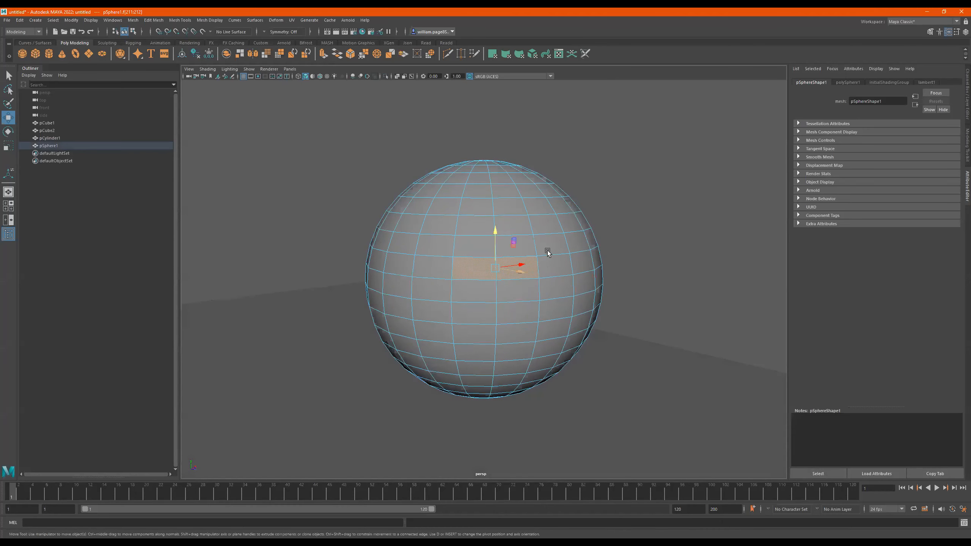
- Select a two-by-two block of faces on the sphere's upper side and extrude it, leaving the thickness at 0
left_click(529, 191)
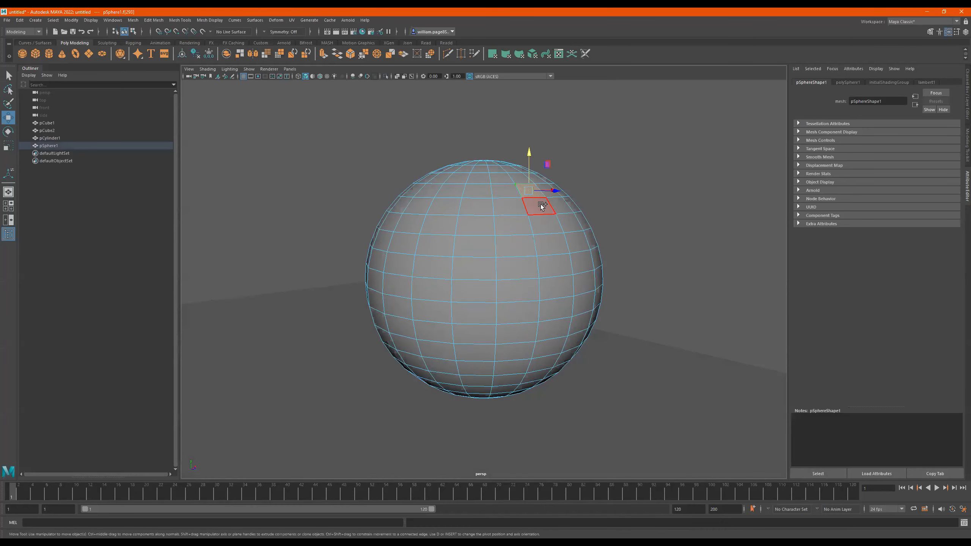
left_click(561, 203, "shift")
left_click_drag(554, 223, 595, 207, "alt")
key("ctrl+e")
key("ctrl+z")
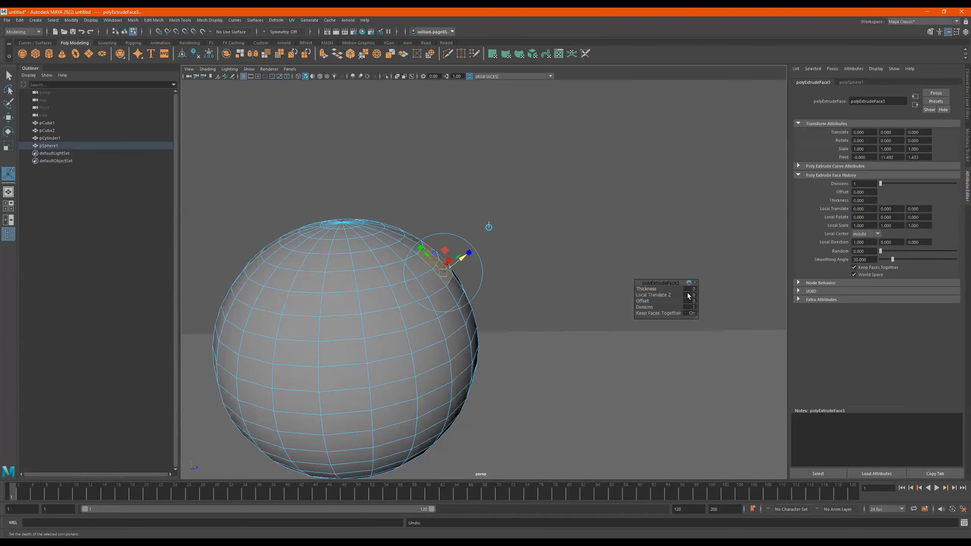
mouse_move(641, 286)
left_mouse_down()
mouse_move(673, 285)
mouse_move(626, 283)
left_mouse_up()
left_click_drag(549, 273, 518, 252, "alt")
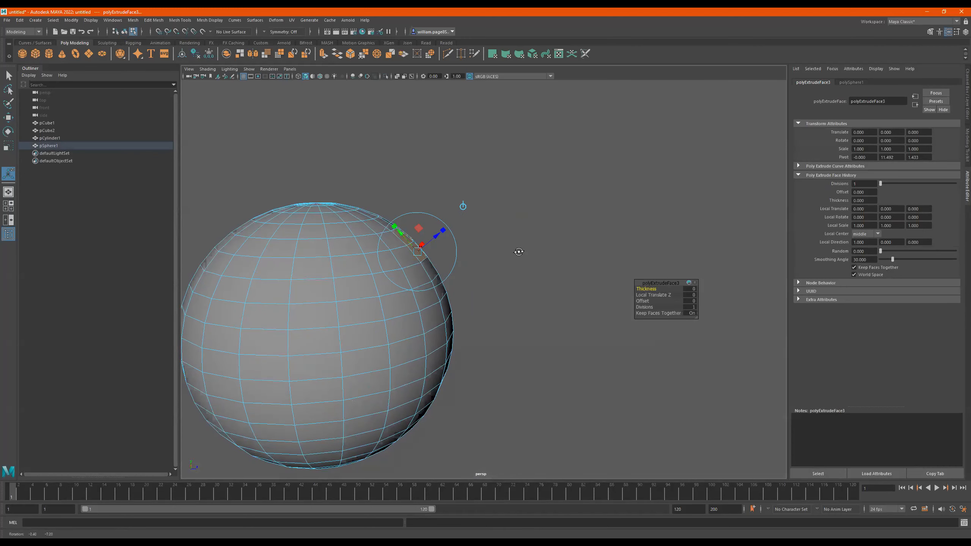
- Try pulling the extruded sphere faces outward and upward with the Move tool, and undo both moves
key("w")
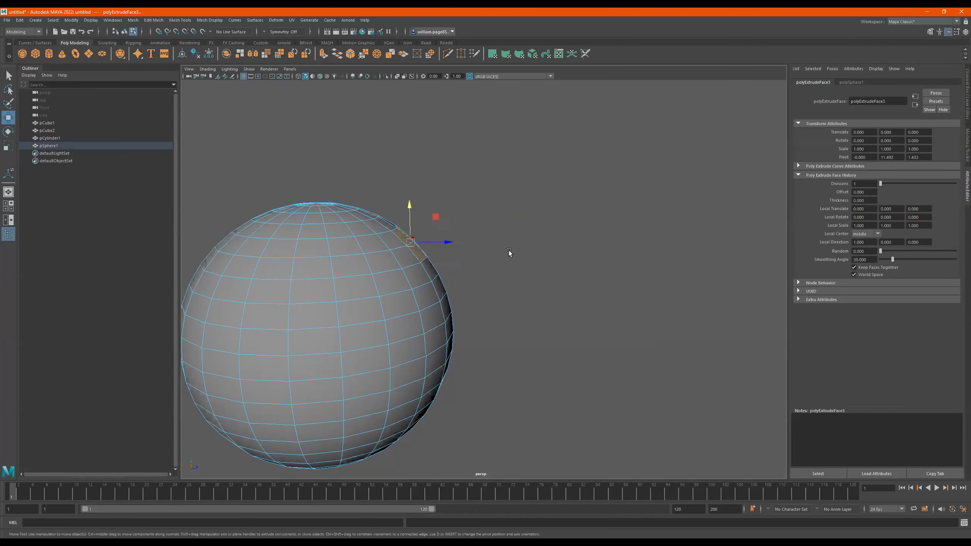
left_click_drag(453, 244, 604, 253)
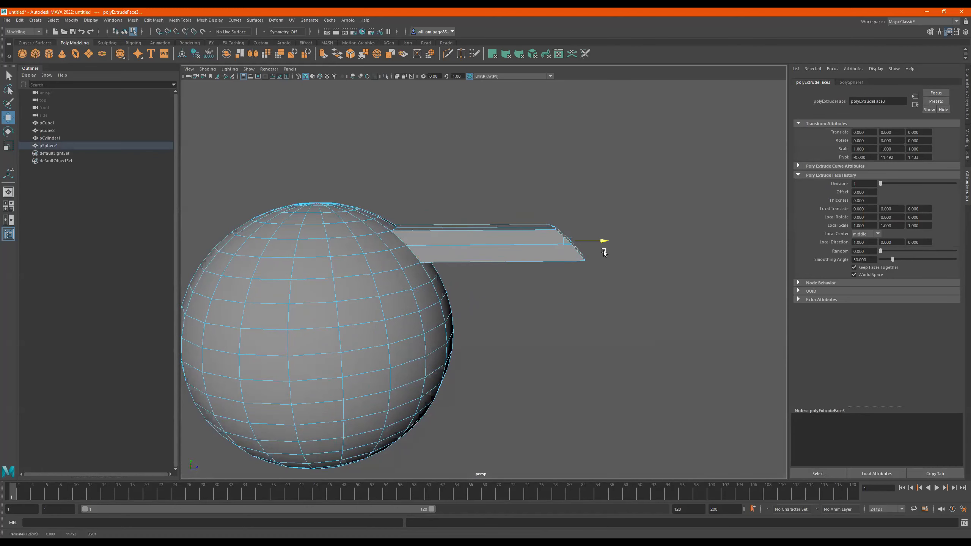
left_click_drag(566, 209, 570, 177)
key("ctrl+z")
key("ctrl+z")
- Select all faces of the sphere
right_click_drag(406, 236, 463, 247, "alt")
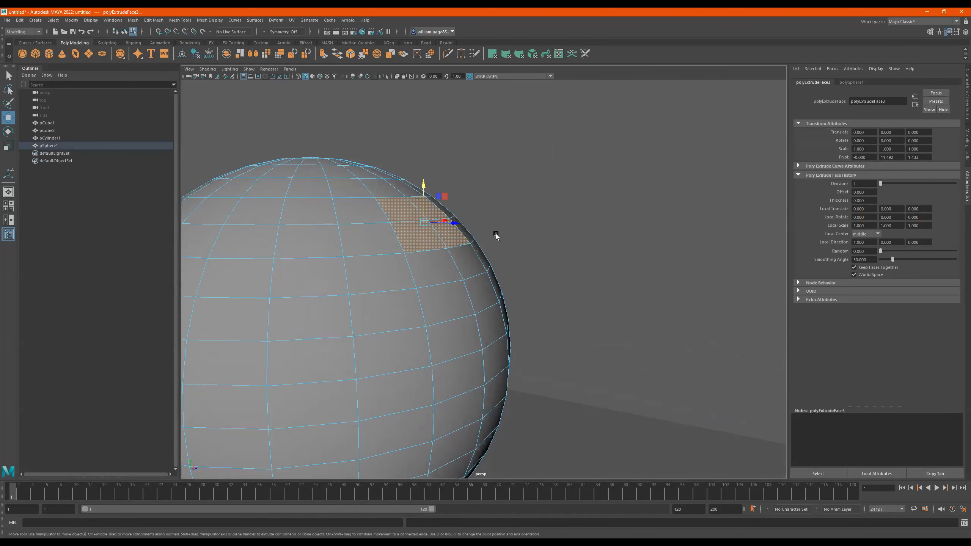
right_click_drag(496, 234, 453, 243, "alt")
left_click_drag(452, 244, 507, 229, "alt")
right_click_drag(507, 229, 473, 234, "alt")
left_click_drag(505, 242, 499, 215, "alt")
double_click(477, 221)
right_click_drag(478, 221, 363, 226, "alt")
right_click_drag(434, 215, 391, 226, "alt")
mouse_move(428, 244)
left_mouse_down("alt")
mouse_move(429, 224)
mouse_move(441, 247)
left_mouse_up("alt")
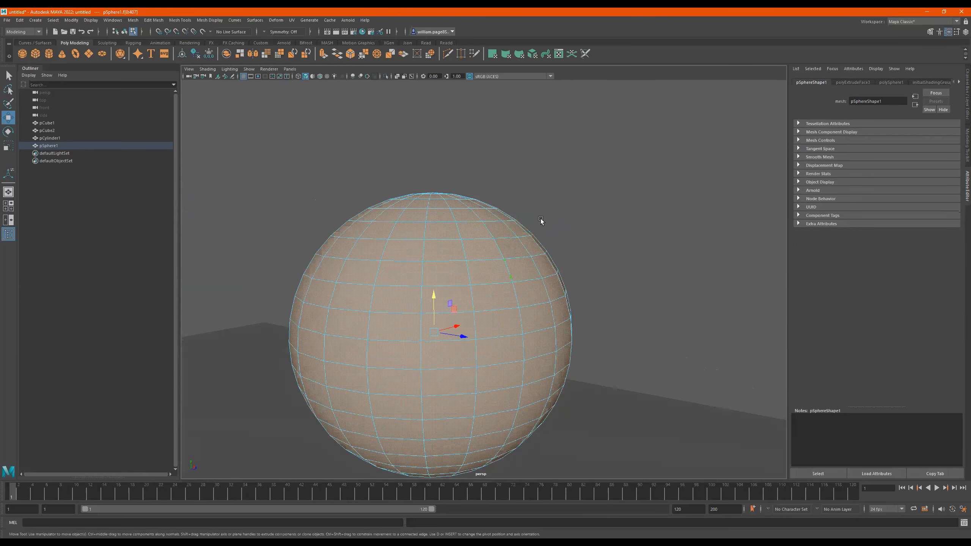
- Display the sphere's face normals, clear the selection and examine which way the normals point around the surface
right_click_drag(540, 219, 584, 259, "shift")
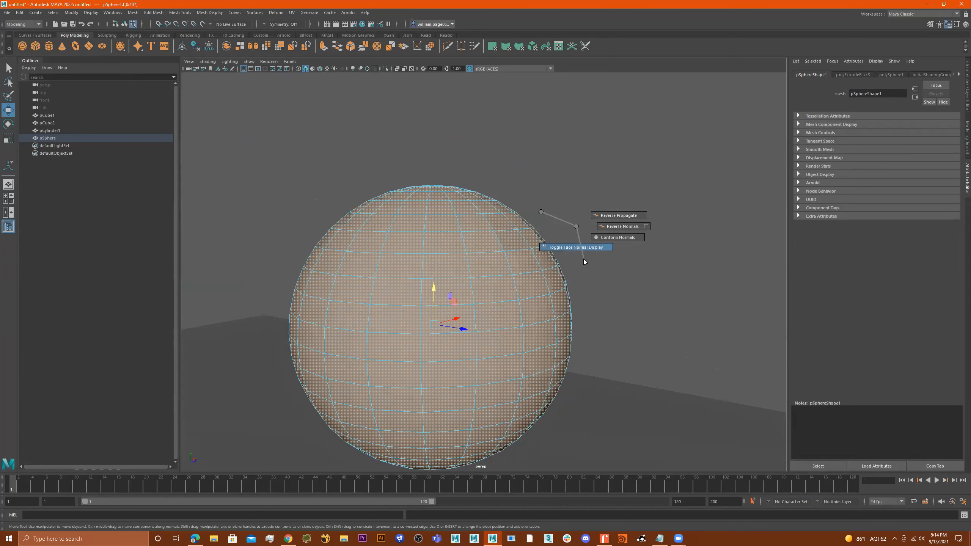
right_click_drag(508, 228, 599, 220, "alt")
left_click(599, 219)
left_click_drag(611, 230, 585, 229, "alt")
right_click_drag(507, 223, 576, 219, "alt")
left_click_drag(577, 220, 560, 218, "alt")
right_click_drag(560, 218, 542, 223, "alt")
left_click_drag(542, 224, 523, 234, "alt")
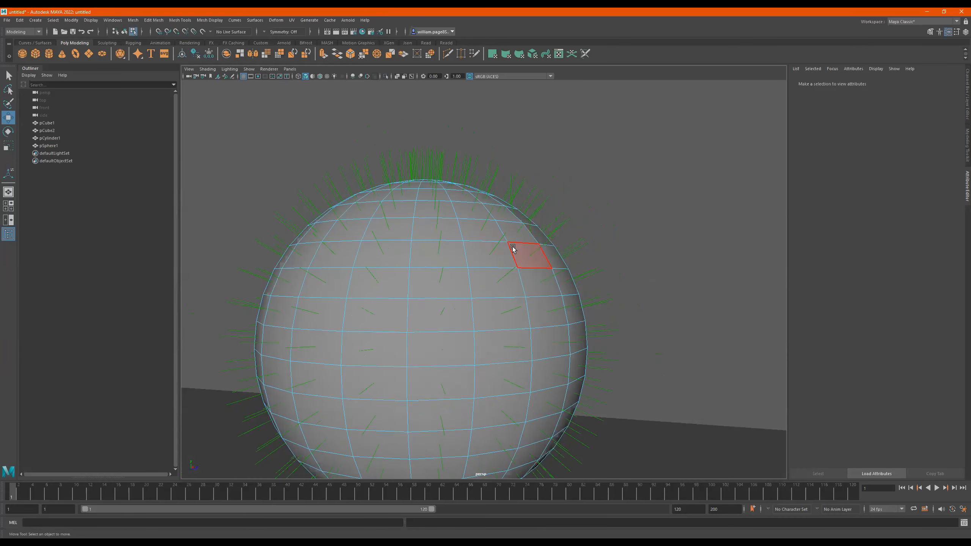
left_click(513, 248)
right_click_drag(549, 264, 553, 284, "shift")
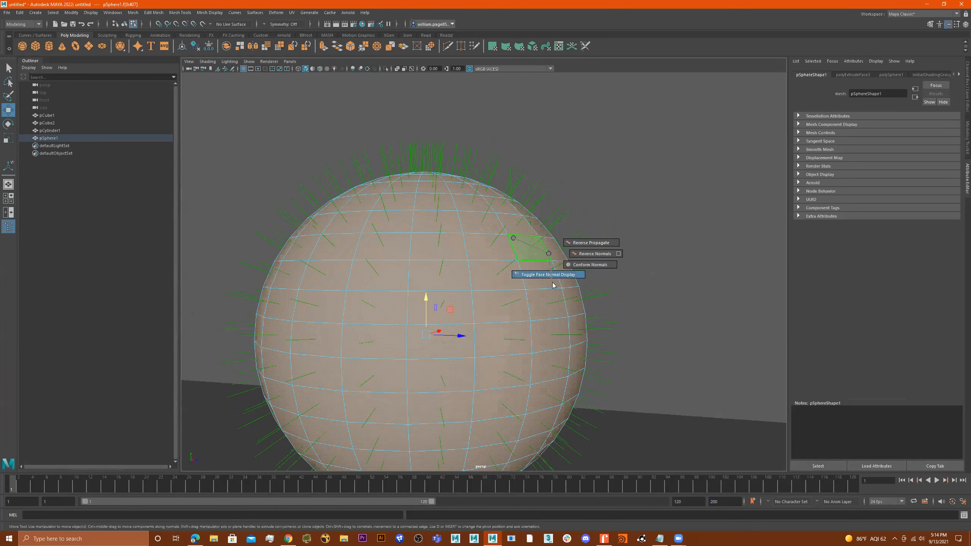
scroll(550, 278, "down", 1)
left_click(600, 228)
- Select a block of adjacent faces on the sphere's upper side and extrude them to a thickness of 1.4
left_click(514, 236)
left_click(533, 240, "shift")
left_click(534, 249, "shift")
left_click(544, 261, "shift")
left_click(524, 262, "shift")
mouse_move(567, 263)
left_mouse_down("alt")
mouse_move(603, 260)
mouse_move(569, 261)
left_mouse_up("alt")
key("ctrl+e")
left_click_drag(647, 288, 652, 289)
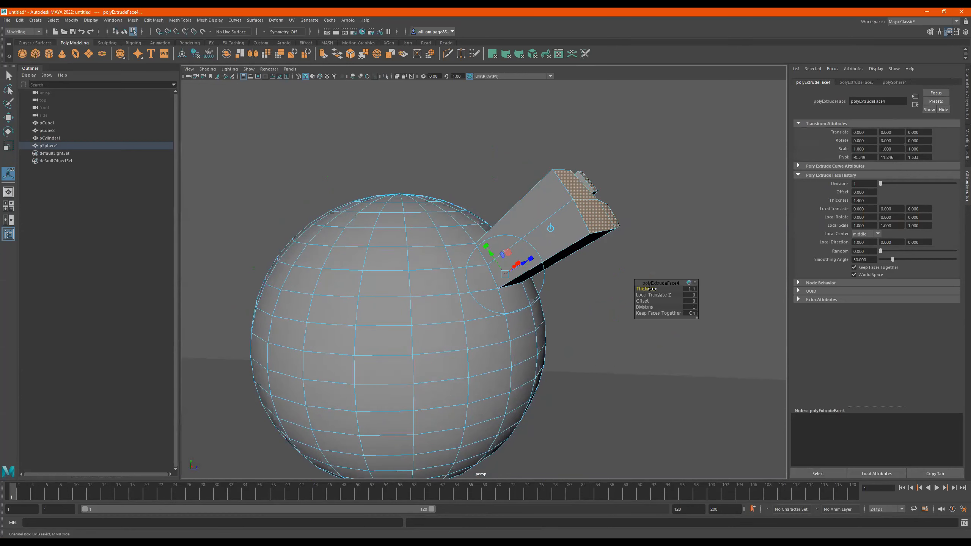
- Undo the thickness of the extruded block of faces on the sphere
left_click_drag(585, 271, 517, 269, "alt")
key("ctrl+z")
middle_click_drag(517, 269, 628, 259, "alt")
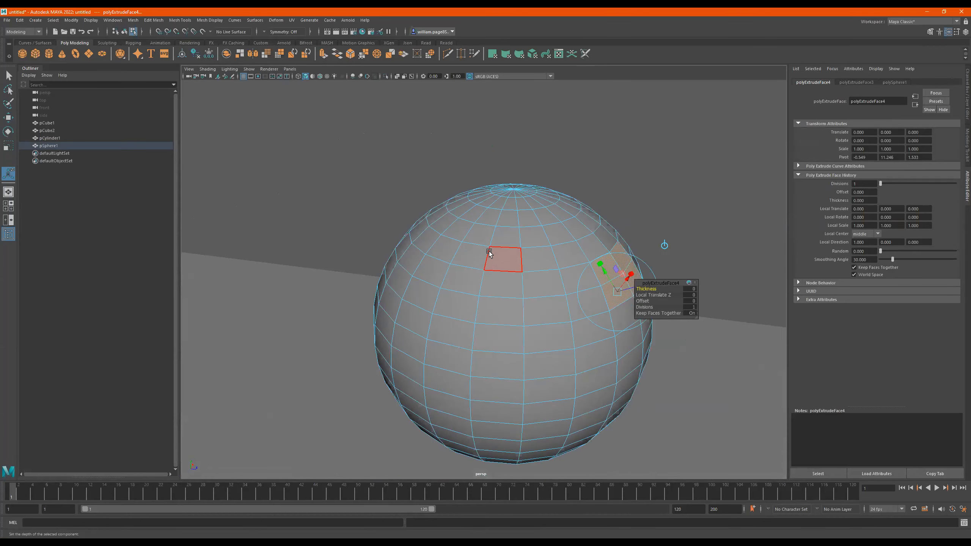
- Select another block of adjacent faces near the sphere's top and extrude them together to a thickness of 1.4
left_click(486, 239)
left_click(503, 239, "shift")
left_click(471, 255, "shift")
left_click(520, 260, "shift")
left_click_drag(520, 261, 664, 257, "alt")
key("ctrl+e")
left_click_drag(649, 291, 674, 291)
middle_click_drag(642, 228, 561, 264, "alt")
left_click_drag(561, 263, 541, 267, "alt")
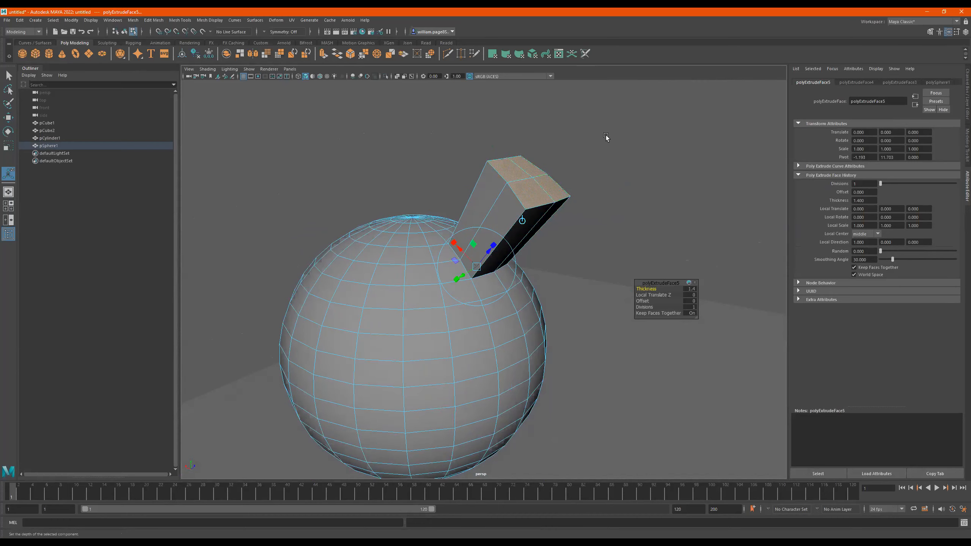
- Undo the thickness of the newest face extrusion near the sphere's top
left_click_drag(573, 185, 481, 261, "alt")
key("ctrl+z")
left_click_drag(546, 232, 506, 271, "alt")
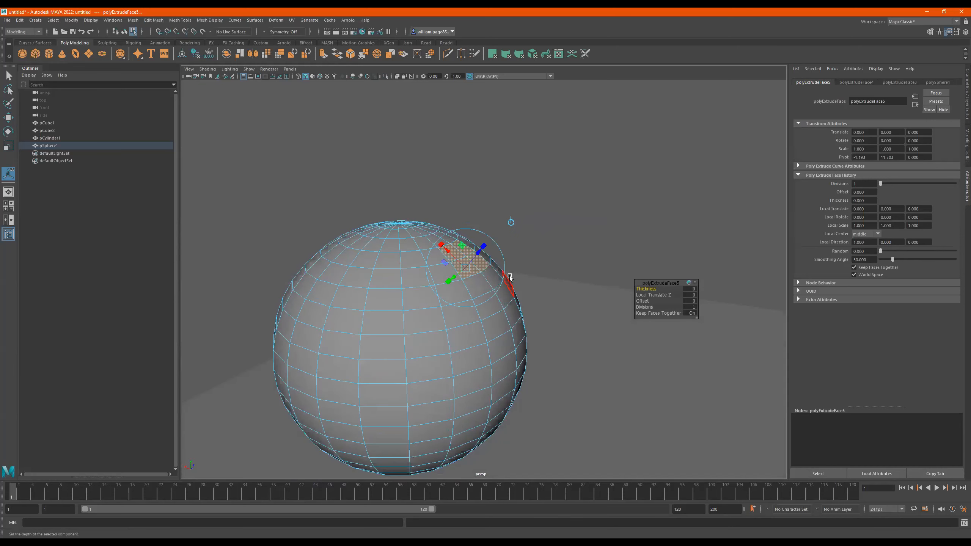
- Try moving the extruded faces with the Move tool, and undo both the move and the extrusion
key("e")
key("r")
key("e")
key("w")
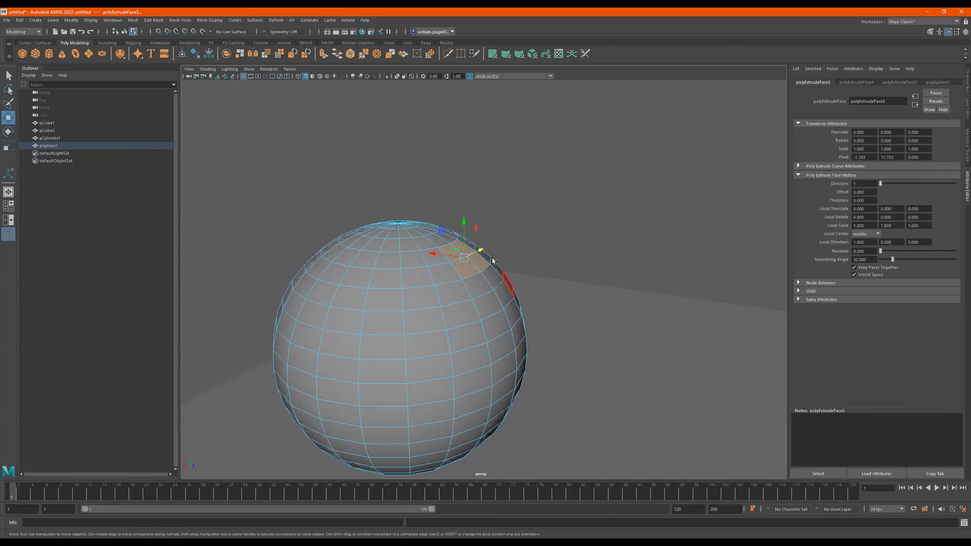
left_click_drag(467, 225, 525, 193)
key("ctrl+z")
key("ctrl+z")
key("ctrl+z")
- Select neighbouring faces one by one along a horizontal row above the sphere's middle
left_click_drag(545, 277, 498, 232, "alt")
scroll(405, 255, "up", 3)
middle_click_drag(498, 233, 547, 217, "alt")
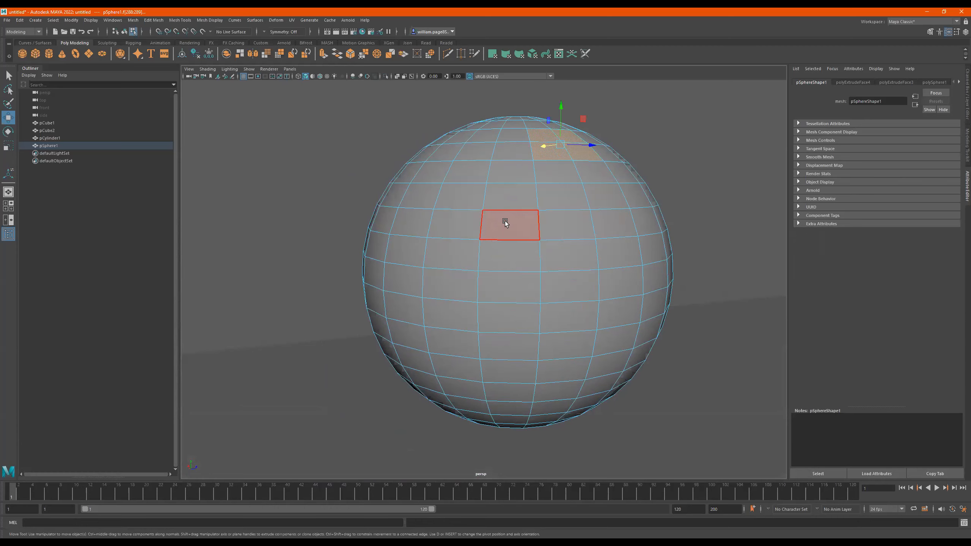
left_click_drag(585, 226, 578, 226, "alt")
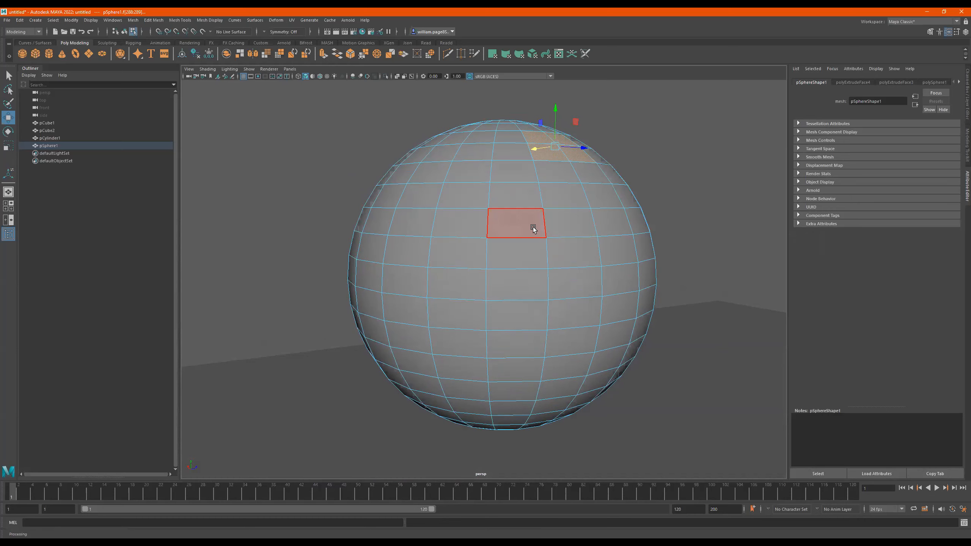
left_click(522, 229)
left_click(574, 223, "shift")
left_click(614, 222, "shift")
left_click_drag(656, 228, 578, 228, "alt")
left_click(637, 234, "shift")
- Show the scene in wireframe and continue adding faces to the selection along the same row around the sphere
left_click_drag(648, 234, 570, 264, "alt")
key("4")
left_click(567, 265, "shift")
left_click(600, 270, "shift")
left_click_drag(637, 271, 552, 270, "alt")
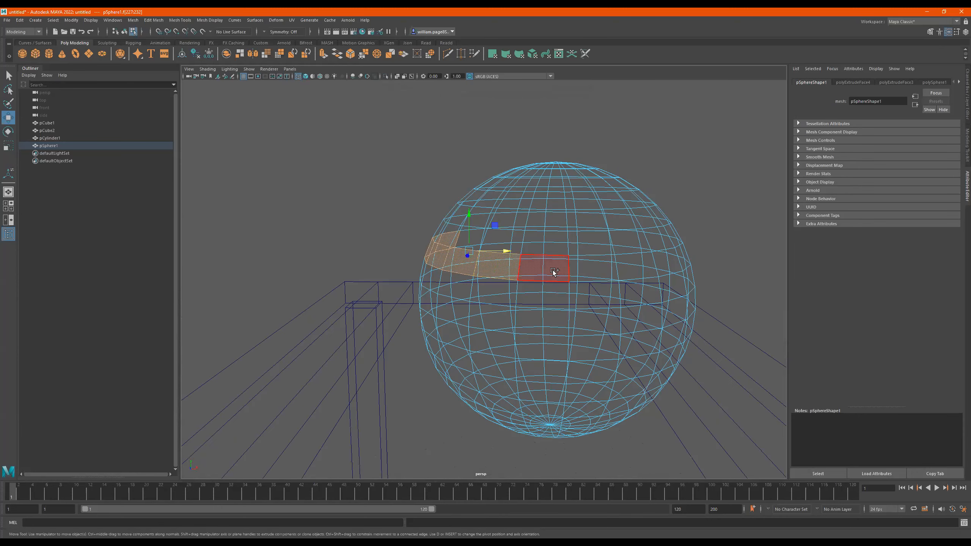
left_click(553, 270, "shift")
left_click(594, 269, "shift")
left_click_drag(598, 276, 591, 277, "alt")
left_click(543, 286, "shift")
left_click(593, 286, "shift")
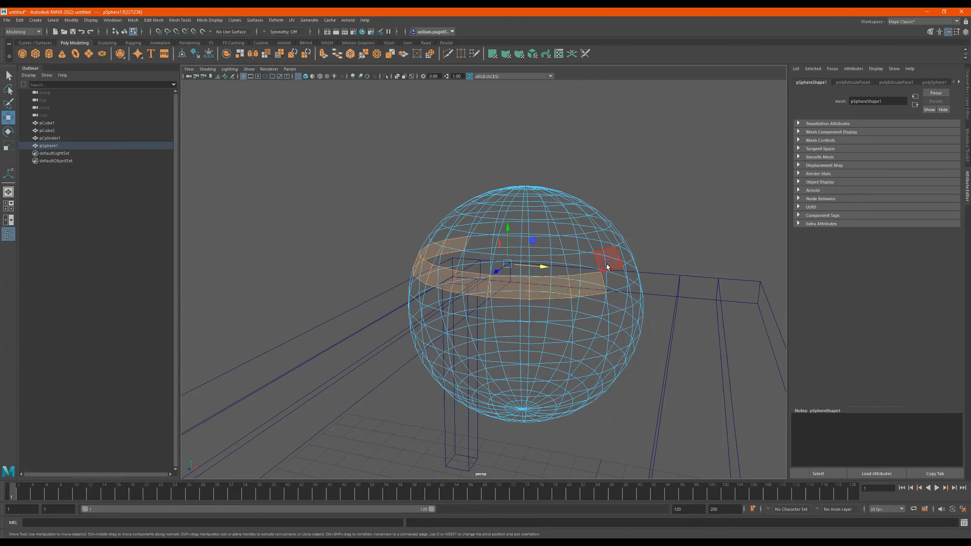
- Return to shaded display and select the complete horizontal face loop just above the sphere's middle in one go
key("5")
mouse_move(560, 289)
left_mouse_down("alt")
mouse_move(614, 282)
mouse_move(536, 290)
left_mouse_up("alt")
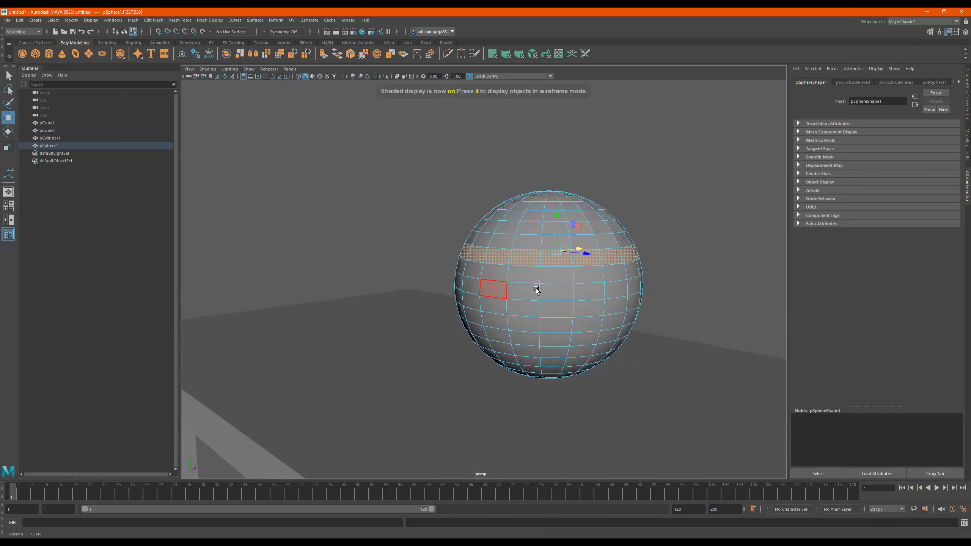
scroll(536, 289, "up", 3)
left_click(543, 273)
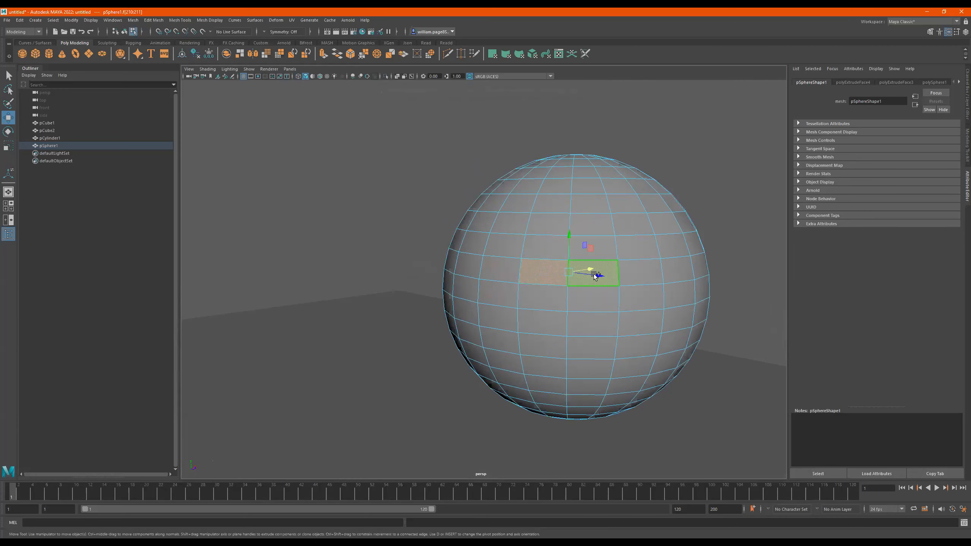
left_click(594, 276, "shift")
left_click_drag(654, 284, 482, 284, "alt")
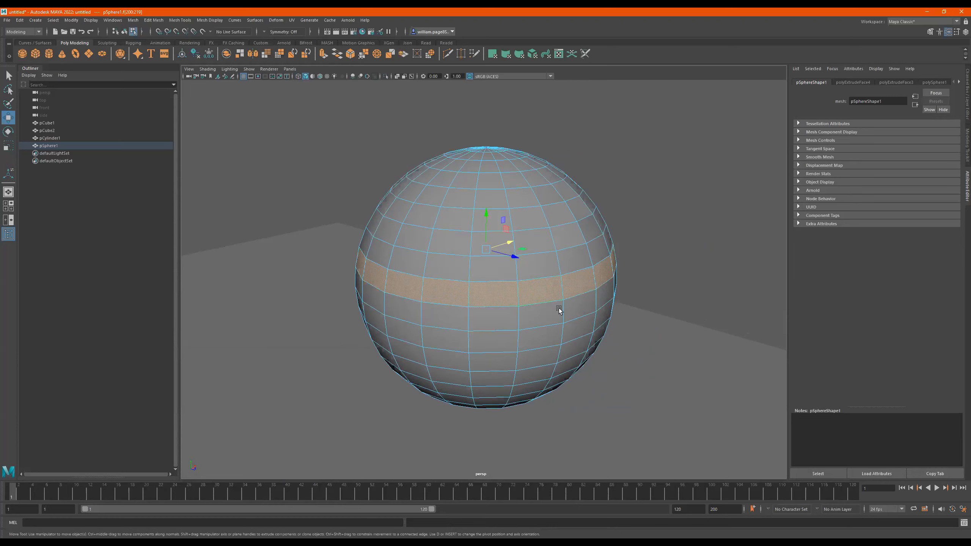
left_click_drag(638, 248, 629, 268, "alt")
right_click_drag(563, 268, 683, 269, "alt")
mouse_move(683, 269)
left_mouse_down("alt")
mouse_move(657, 272)
mouse_move(680, 276)
left_mouse_up("alt")
- Extrude the selected face loop outward into a wide rim with a thickness of about 2.6
key("ctrl+e")
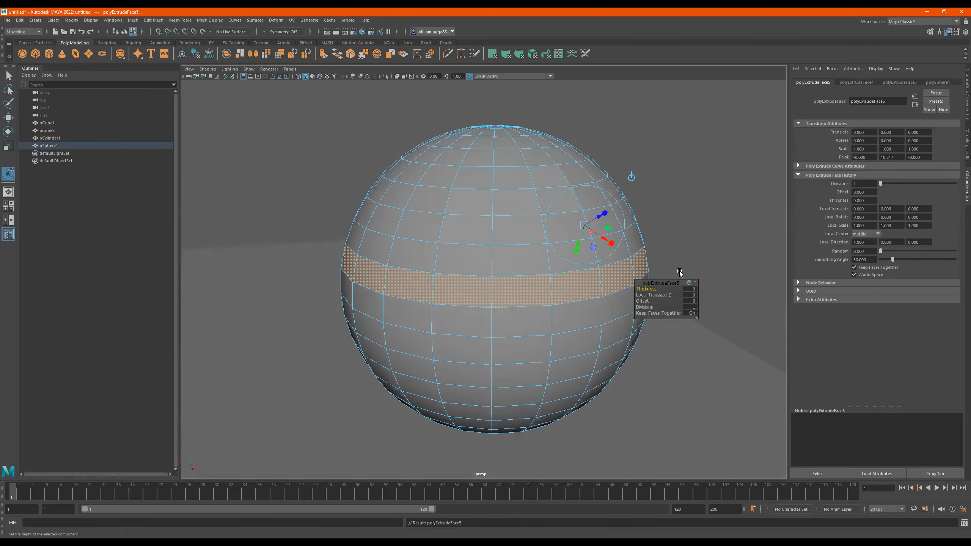
left_click_drag(643, 287, 653, 287)
scroll(482, 279, "down", 5)
mouse_move(482, 279)
left_mouse_down("alt")
mouse_move(486, 259)
mouse_move(486, 273)
left_mouse_up("alt")
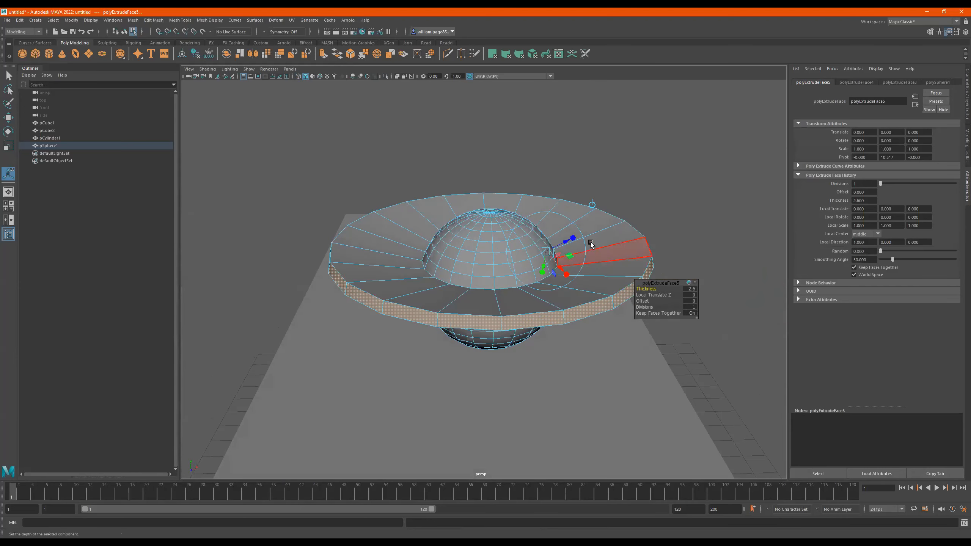
- Try shifting the extruded rim along its local Z direction with the extrude manipulator
left_click_drag(570, 239, 543, 234)
right_click_drag(542, 234, 654, 224, "alt")
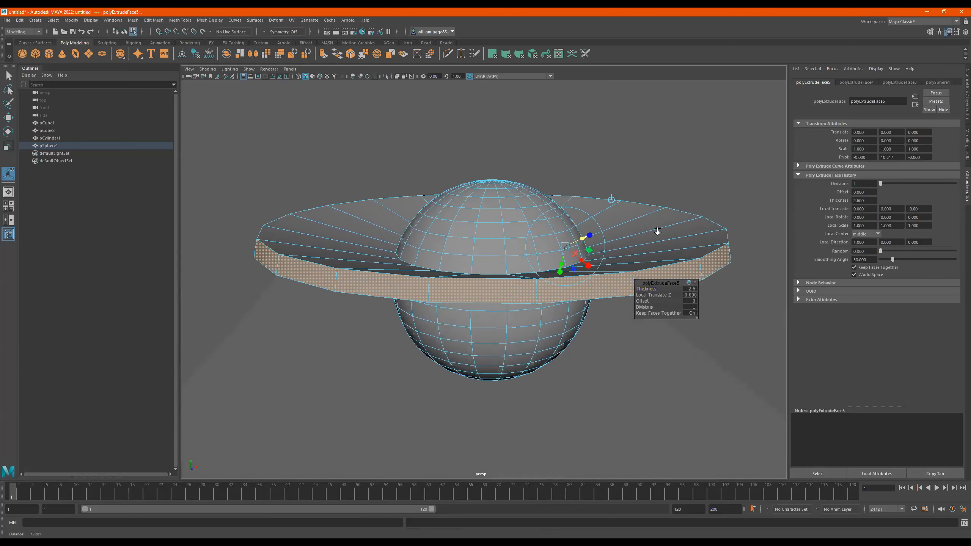
left_click_drag(655, 223, 587, 238, "alt")
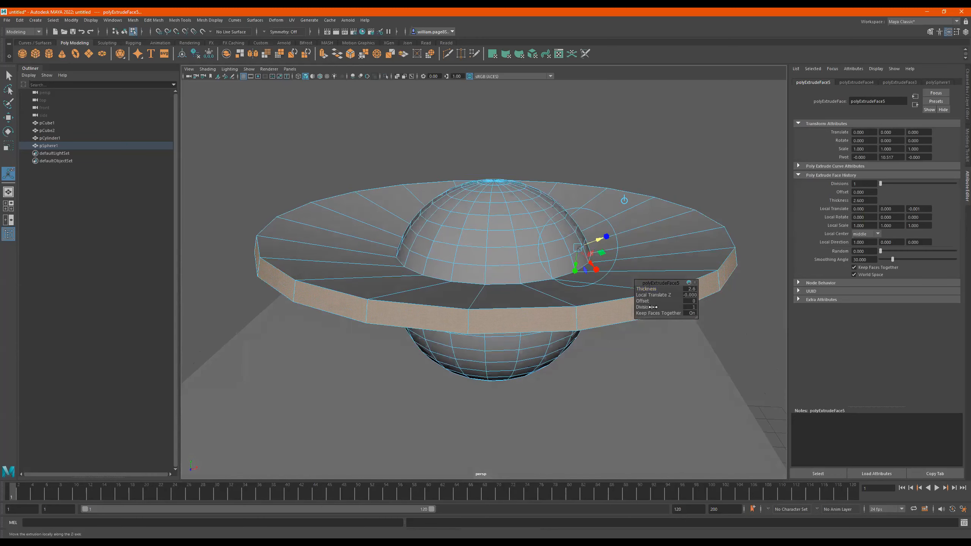
- Toggle Keep Faces Together off and on for the rim extrusion to compare separate blocks with a continuous ring
left_click(665, 313)
left_click_drag(503, 284, 556, 322, "alt")
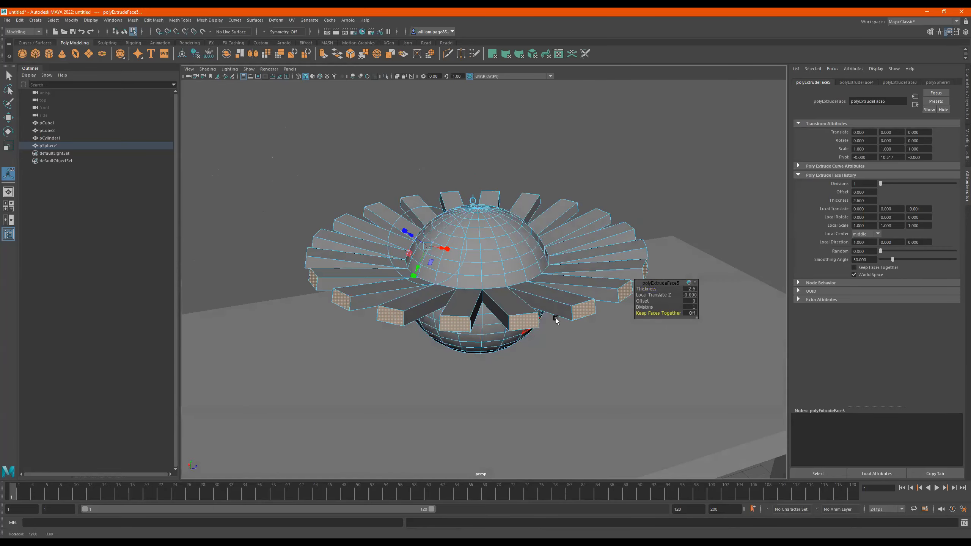
left_click(658, 313)
left_click(659, 312)
mouse_move(681, 311)
left_mouse_down()
mouse_move(659, 310)
mouse_move(685, 308)
left_mouse_up()
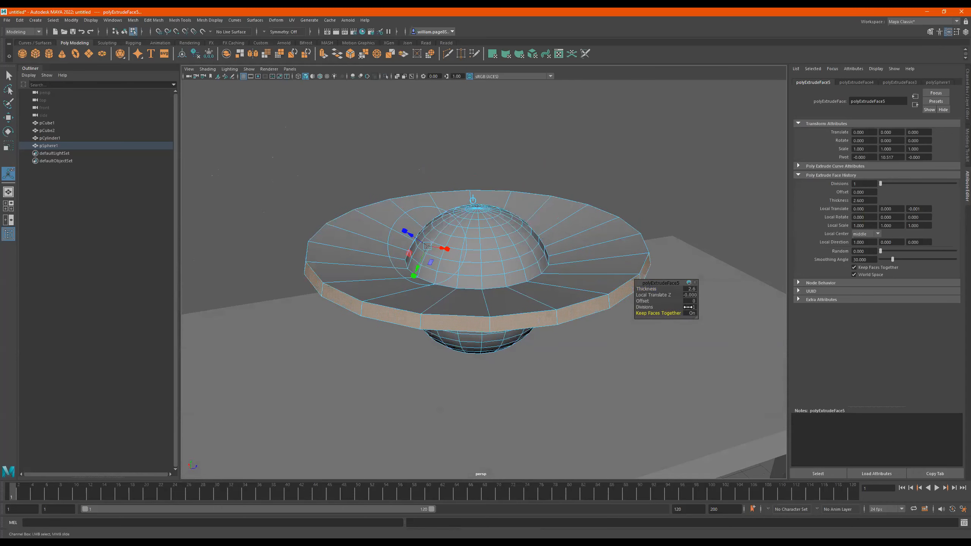
left_click(855, 267)
left_click(855, 268)
- Try adding divisions to the separated face extrusion, and undo back to the unextruded face loop
mouse_move(670, 316)
left_mouse_down()
mouse_move(645, 313)
mouse_move(661, 313)
left_mouse_up()
left_click_drag(568, 308, 664, 308, "alt")
left_click_drag(482, 325, 512, 294, "alt")
key("ctrl+z")
key("ctrl+z")
key("ctrl+z")
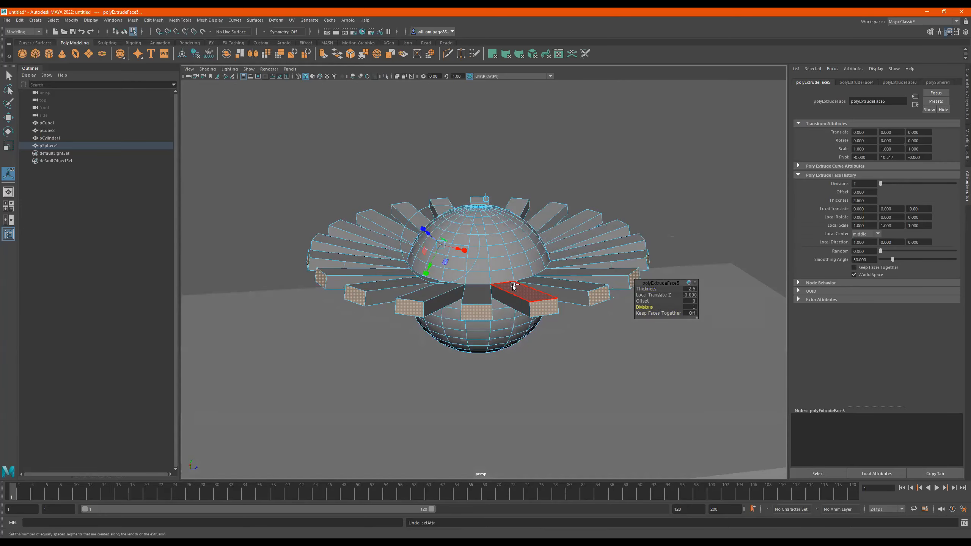
key("ctrl+z")
key("ctrl+z")
- Select a single face on the sphere and grow the selection twice to the surrounding faces
right_click_drag(513, 285, 540, 264, "alt")
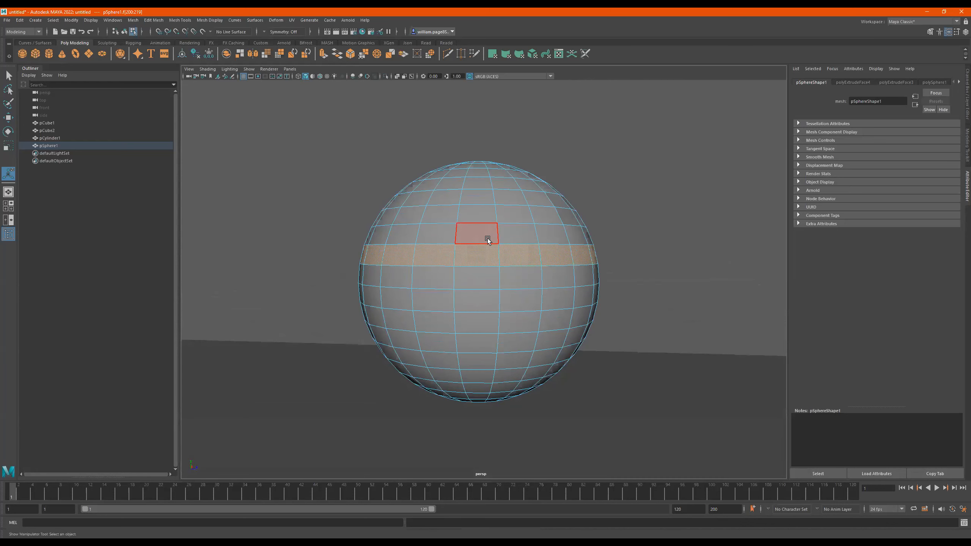
left_click(493, 242)
left_click_drag(525, 279, 651, 277, "alt")
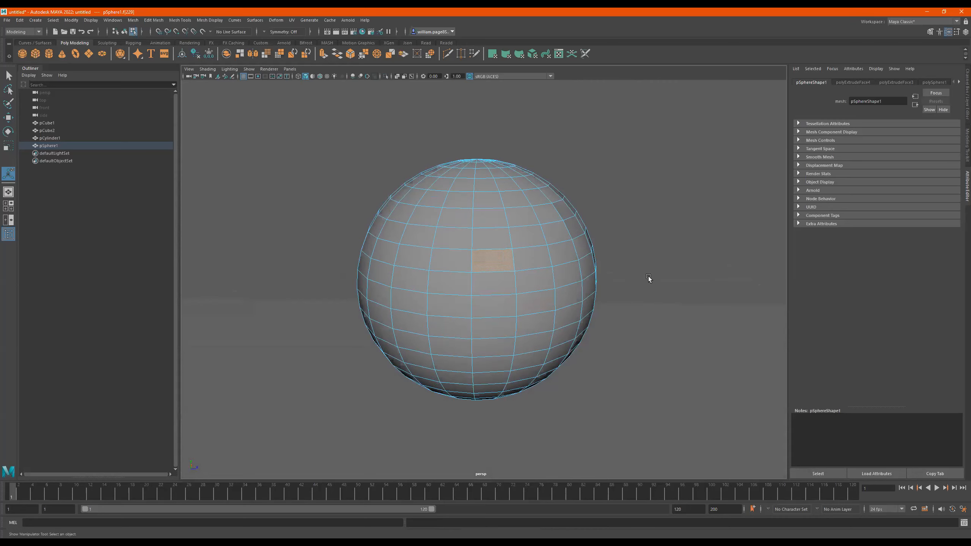
key("shift+period")
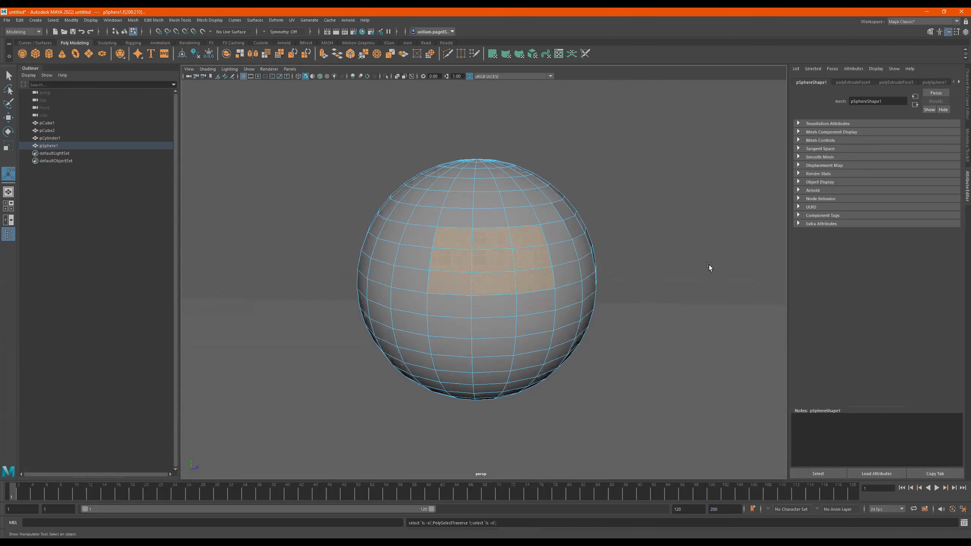
key("shift+period")
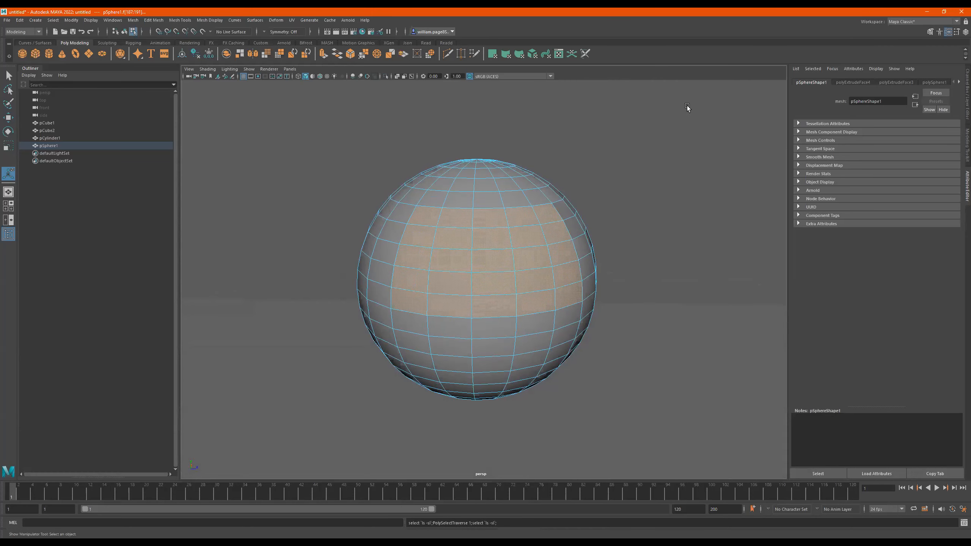
- Shrink the sphere's face selection down to two faces and grow it again
right_click_drag(628, 218, 542, 219, "alt")
mouse_move(541, 219)
left_mouse_down("alt")
mouse_move(527, 203)
mouse_move(551, 213)
left_mouse_up("alt")
left_click_drag(631, 232, 507, 282)
left_click_drag(599, 276, 665, 270, "alt")
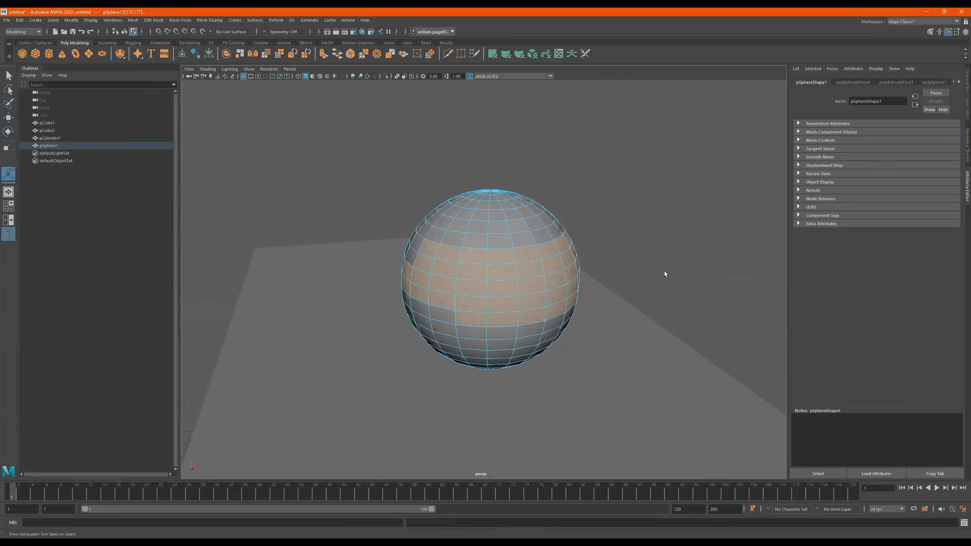
key("shift+comma")
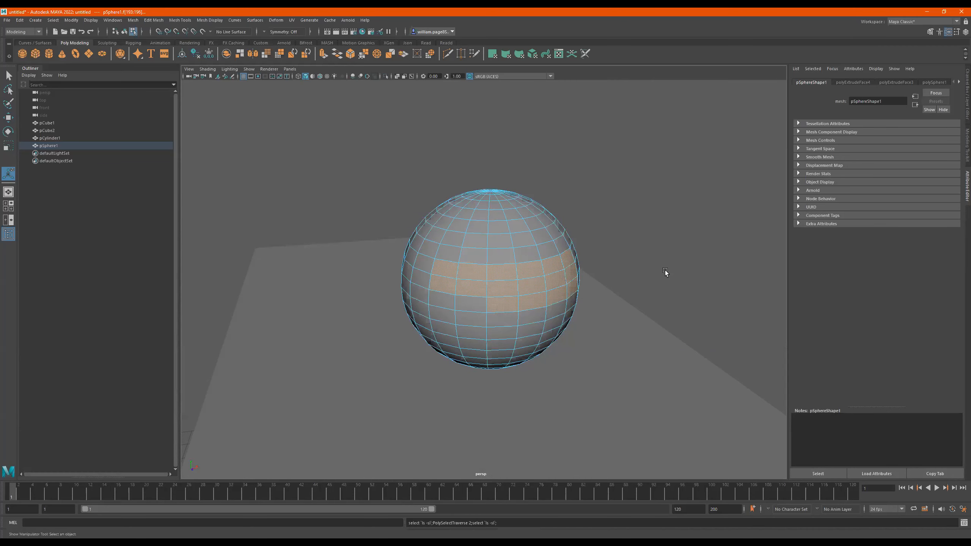
key("shift+comma")
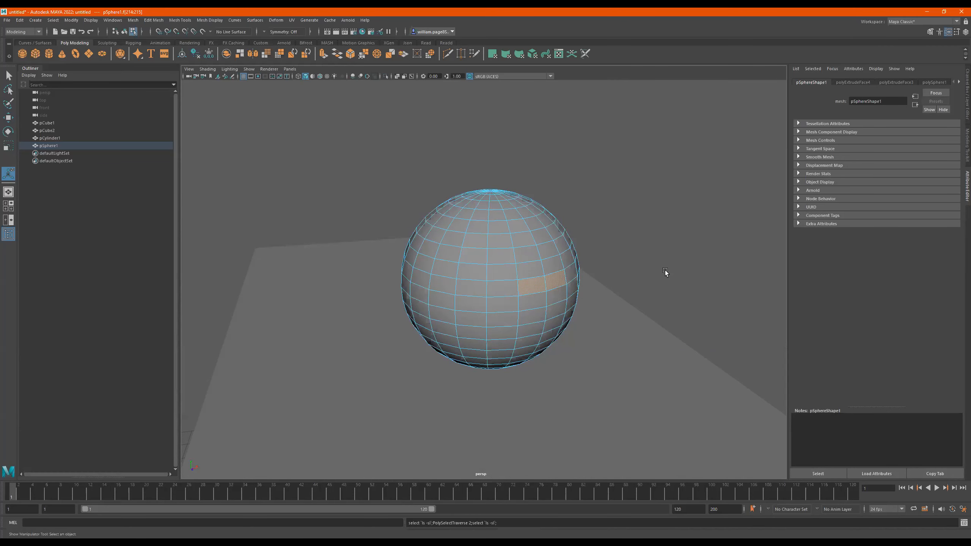
key("shift+period")
key("shift+period")
key("shift+period")
key("shift+period")
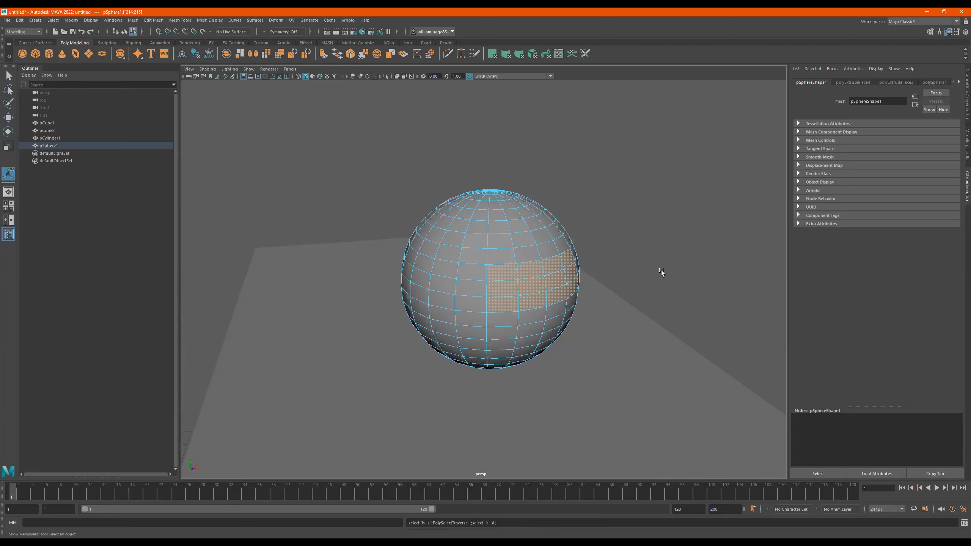
- Return to object selection and delete the sphere standing on the table
scroll(494, 251, "down", 8)
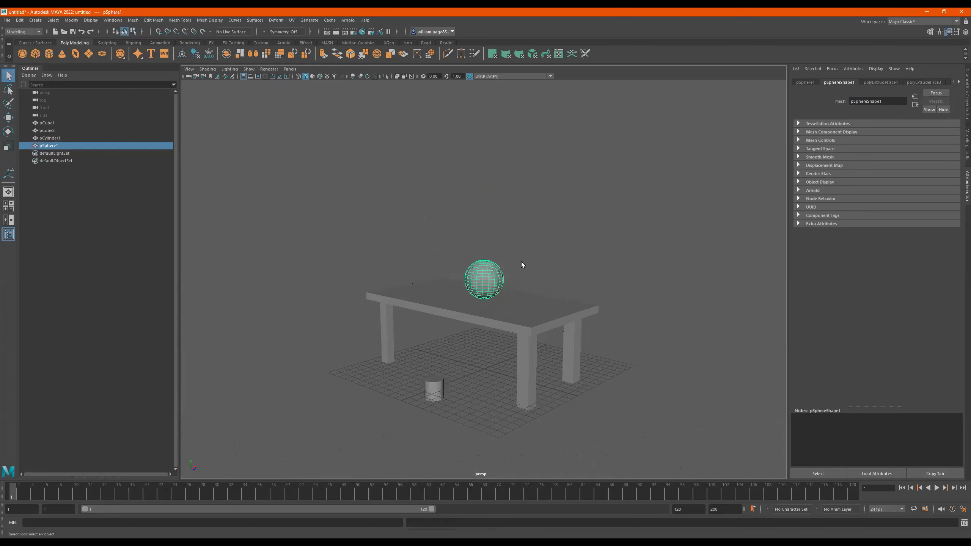
left_click(509, 301)
left_click(491, 282)
left_click_drag(526, 283, 519, 294, "alt")
key("Delete")
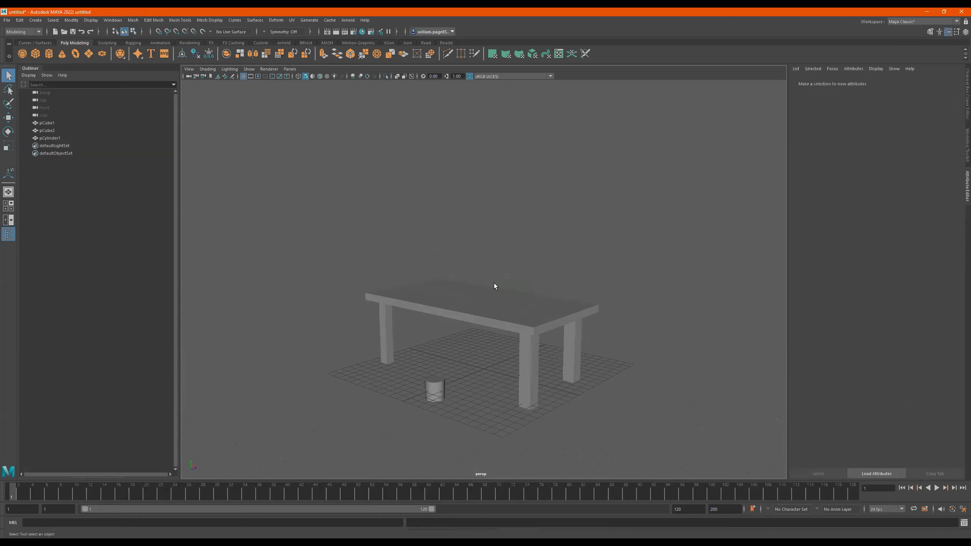
- Select the table and look through the available mesh and component editing commands
left_click(549, 337)
mouse_move(548, 337)
left_mouse_down("alt")
mouse_move(539, 354)
mouse_move(561, 339)
left_mouse_up("alt")
left_click_drag(506, 305, 480, 288, "alt")
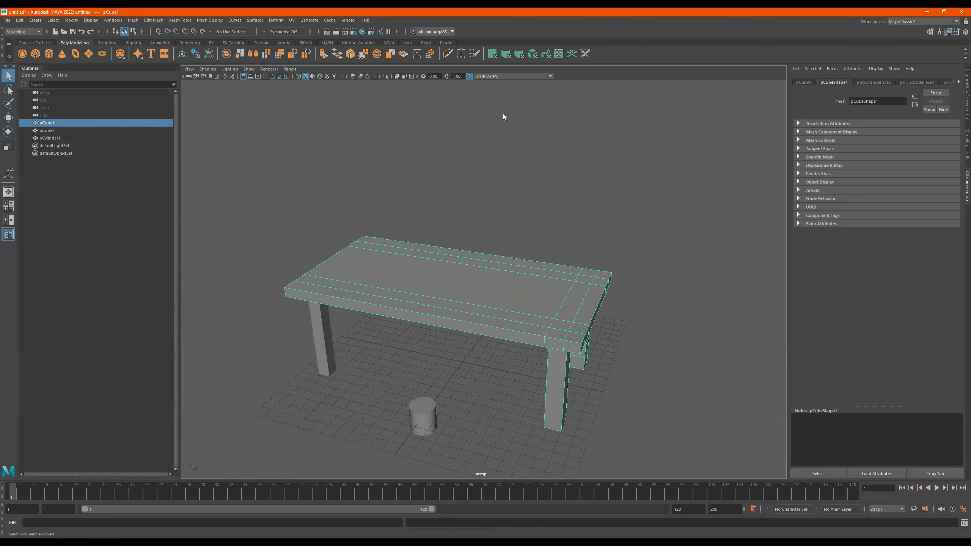
left_click(133, 21)
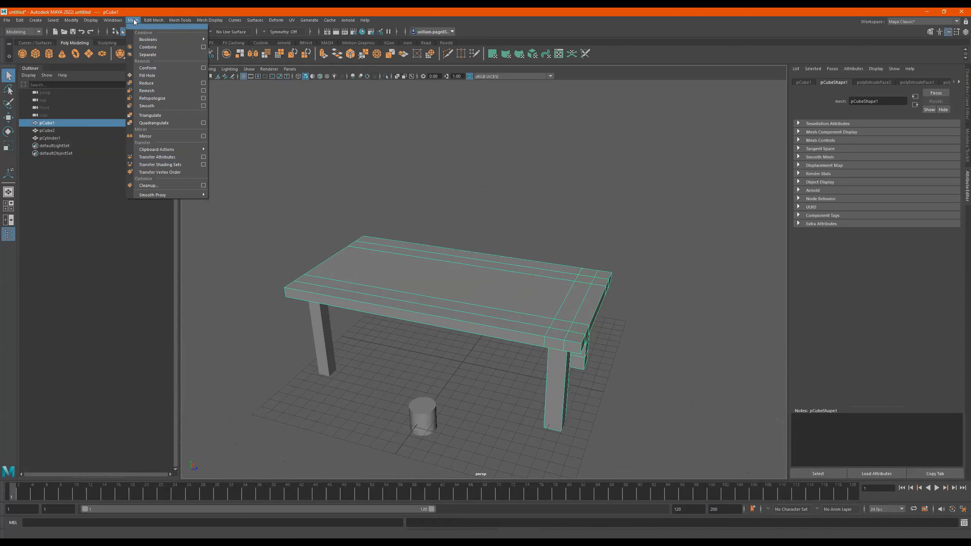
left_click(155, 21)
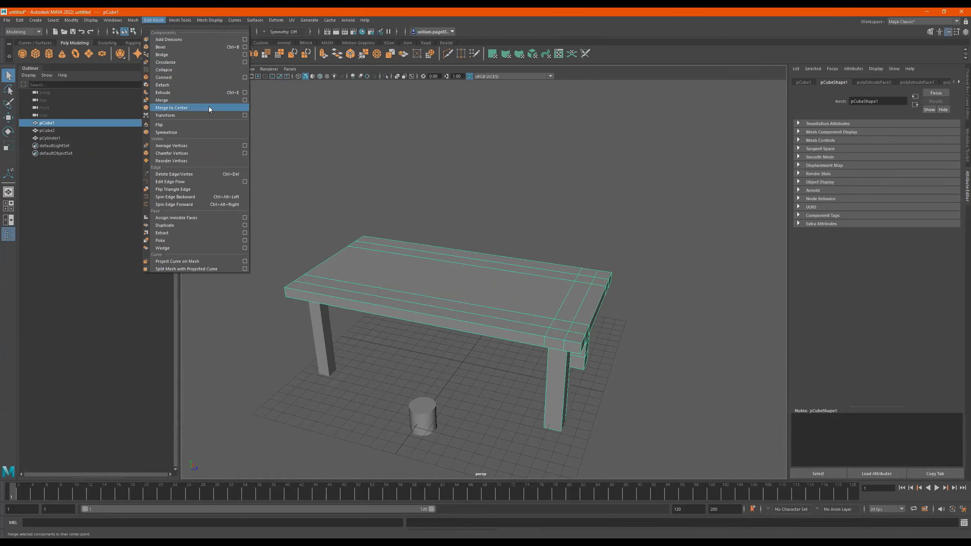
right_click_drag(541, 224, 424, 223, "alt")
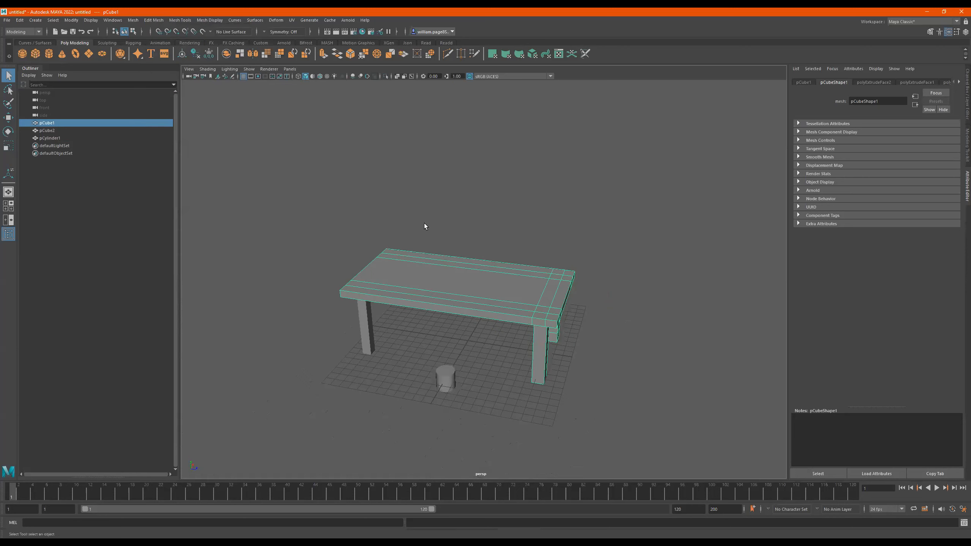
- Create a polygon cube, raise it above the tabletop and scale it up uniformly to about 7.2
left_click(36, 54)
key("w")
left_click_drag(471, 317, 512, 258)
key("r")
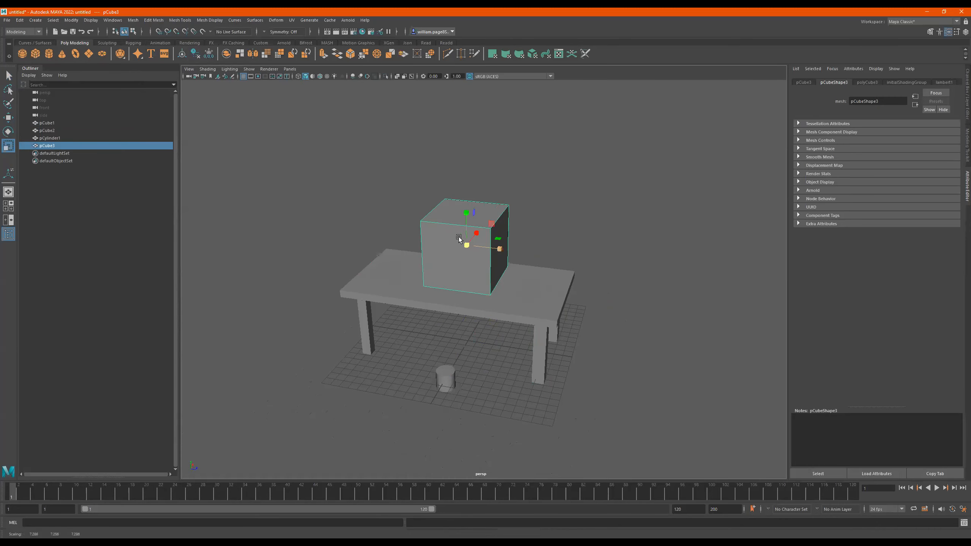
right_click_drag(461, 239, 614, 239, "alt")
left_click_drag(522, 243, 514, 216, "alt")
middle_click_drag(514, 216, 550, 264, "alt")
left_click_drag(511, 258, 506, 223, "alt")
key("w")
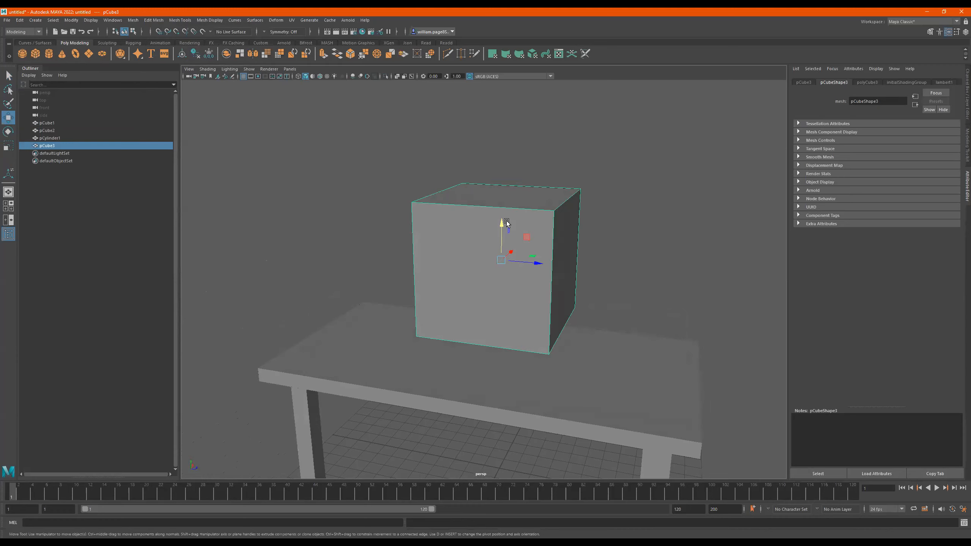
- Switch the new cube to edge and vertex selection modes, and look through the vertex editing commands
right_click_drag(507, 222, 507, 165)
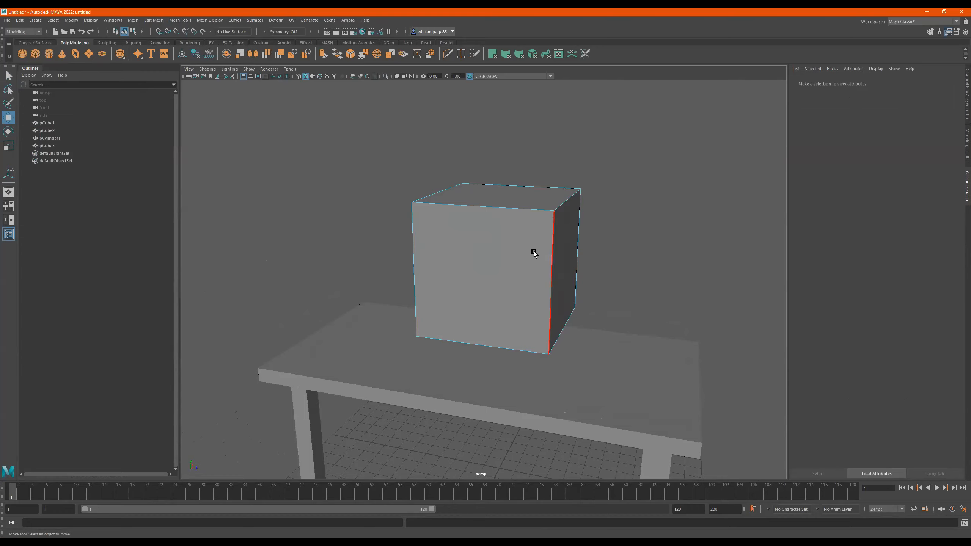
right_click_drag(494, 229, 452, 220)
right_click_drag(522, 234, 537, 254, "shift")
right_click_drag(516, 204, 523, 229, "shift")
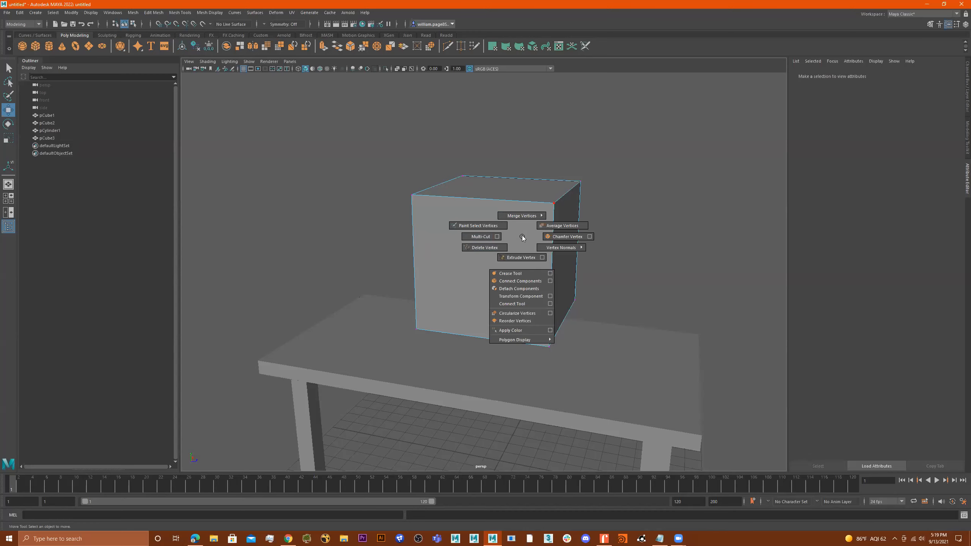
right_click_drag(522, 235, 511, 232, "shift")
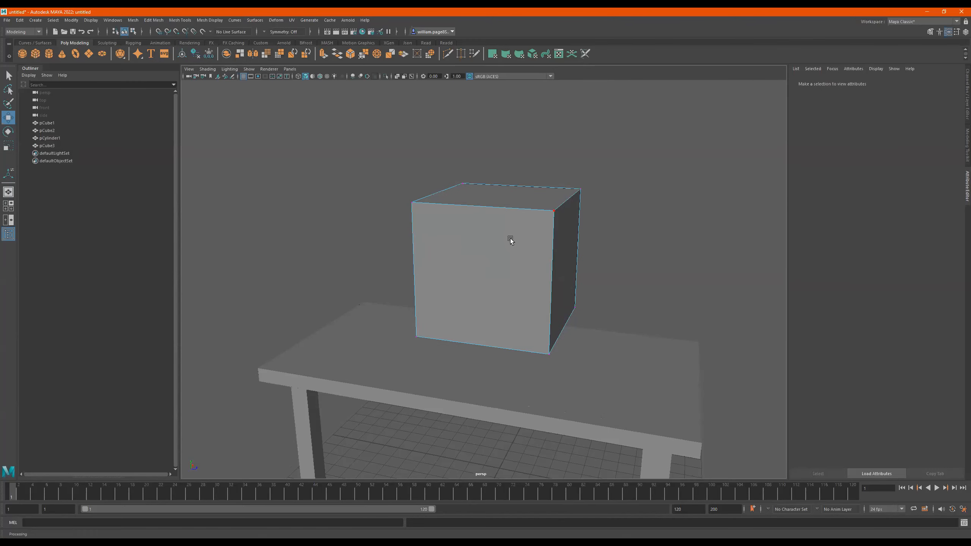
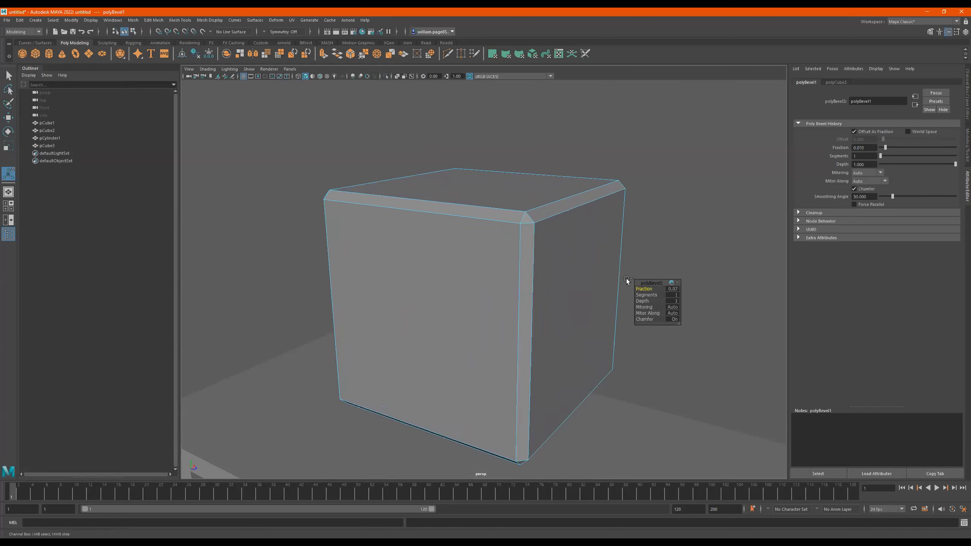
- Adjust the segments of the bevel on the cube's edges, finishing at 5
left_click(642, 294)
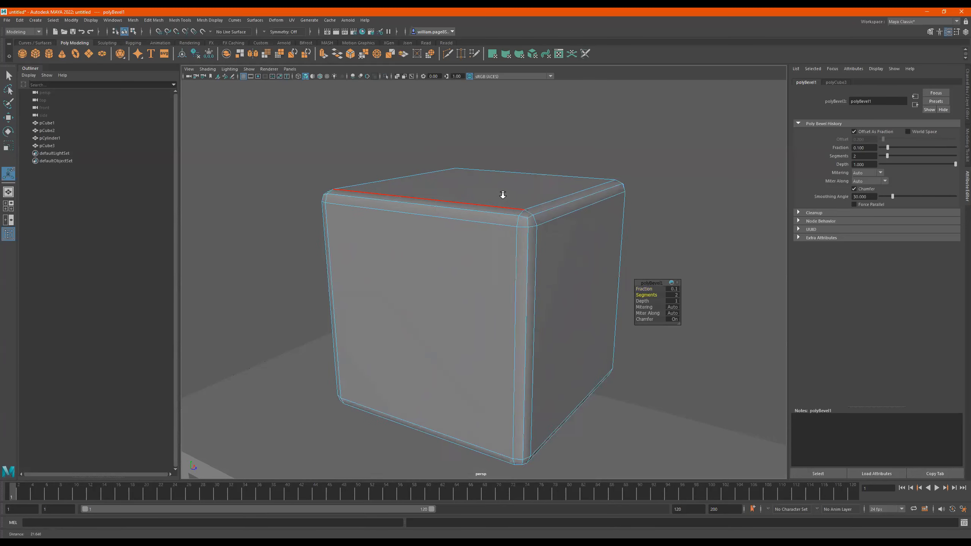
scroll(560, 211, "up", 5)
middle_click_drag(653, 294, 679, 295)
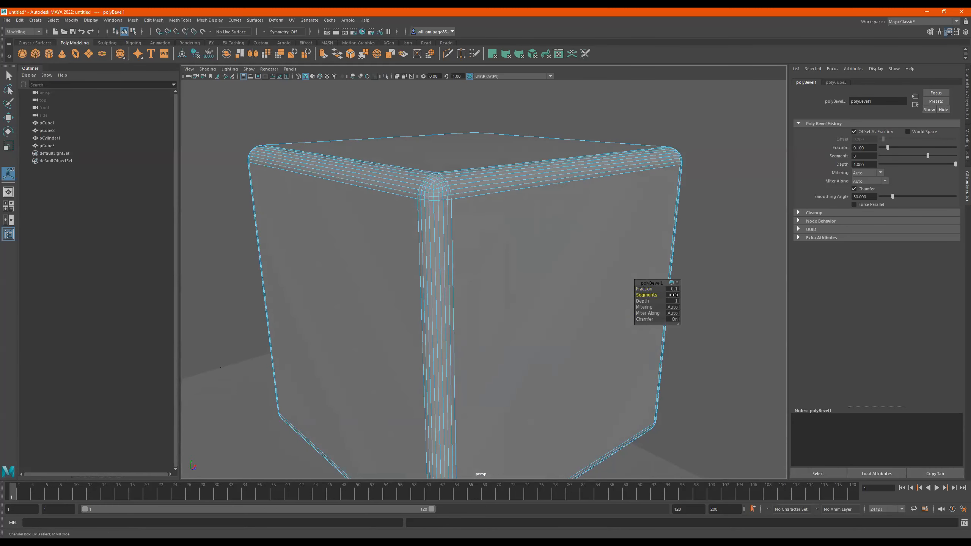
scroll(435, 228, "down", 2)
mouse_move(445, 229)
left_mouse_down("alt")
mouse_move(436, 223)
mouse_move(457, 238)
left_mouse_up("alt")
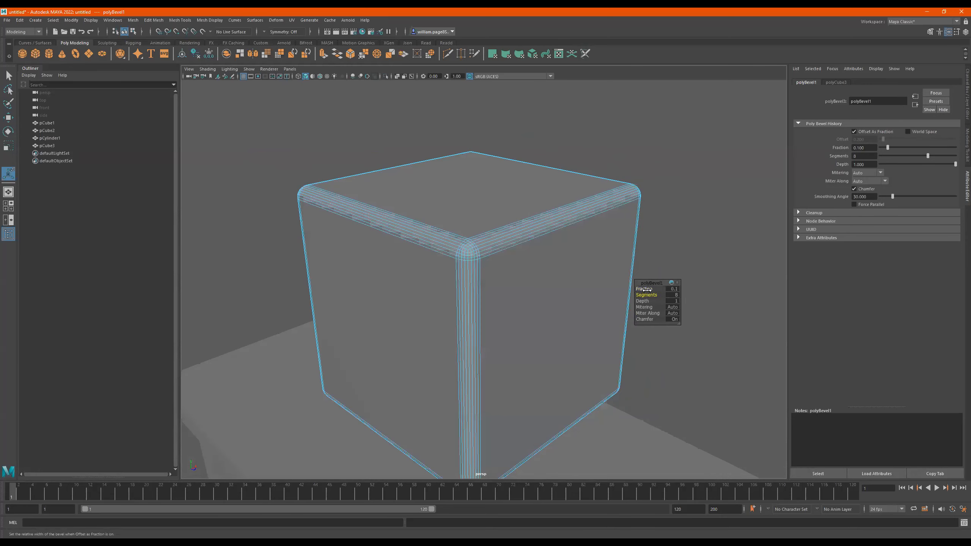
middle_click_drag(647, 294, 638, 295)
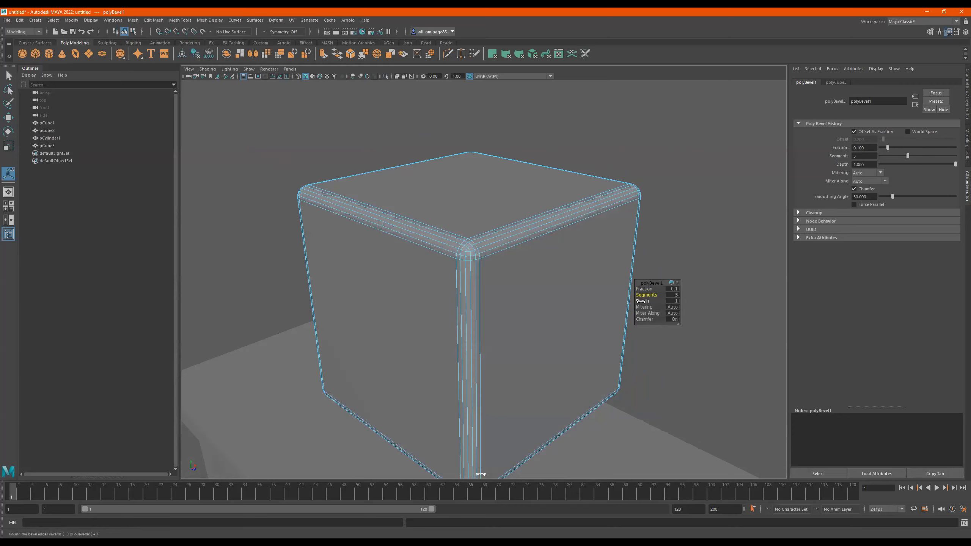
mouse_move(656, 300)
middle_mouse_down()
mouse_move(620, 294)
mouse_move(678, 297)
mouse_move(640, 296)
middle_mouse_up()
- Examine the bevel's Depth, Mitering, Miter Along and Chamfer options on a close view of the cube's corner
scroll(510, 193, "up", 4)
left_click_drag(509, 194, 553, 231, "alt")
middle_click_drag(641, 302, 706, 278)
middle_click_drag(676, 307, 689, 304)
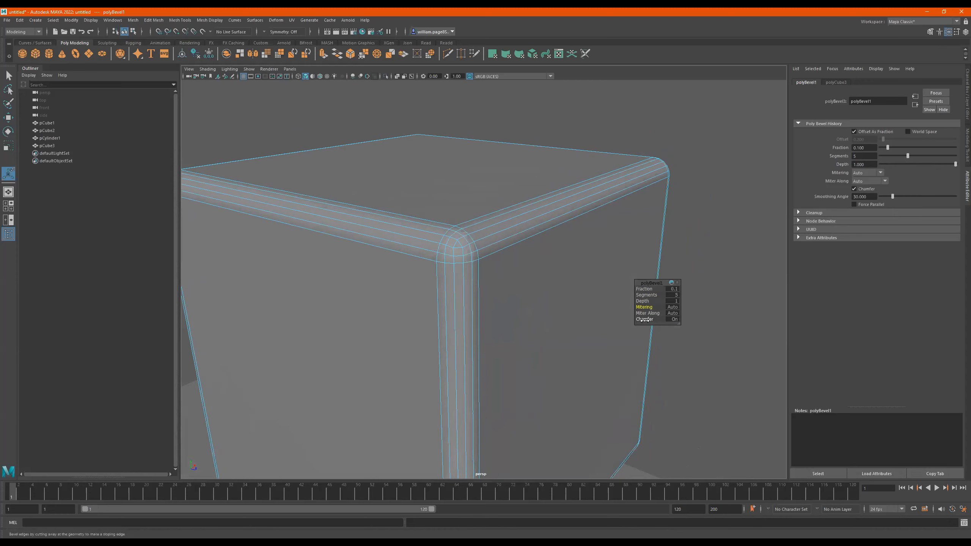
middle_click_drag(688, 319, 661, 313)
right_click_drag(376, 251, 268, 251, "alt")
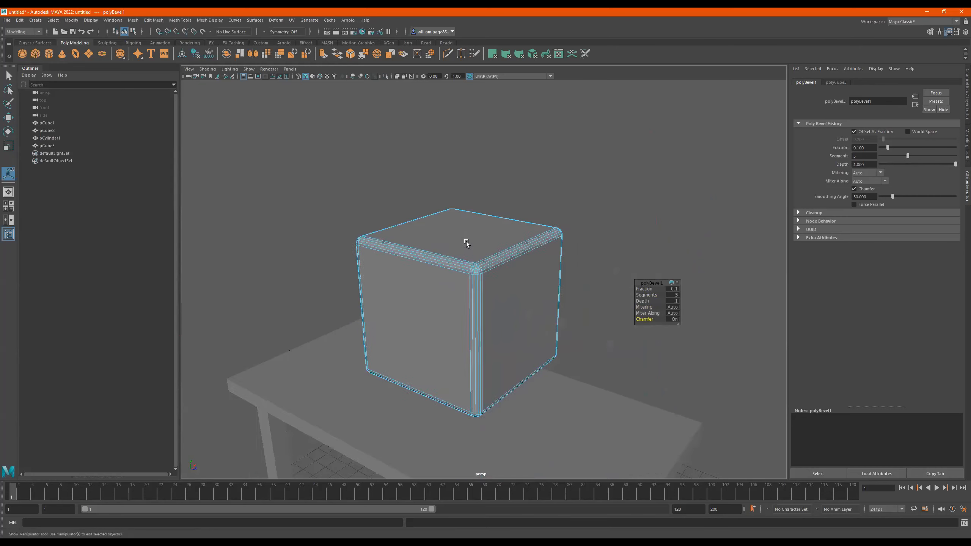
- Leave the bevel manipulator, return to object selection and select the beveled cube
left_click_drag(467, 245, 450, 236, "alt")
key("q")
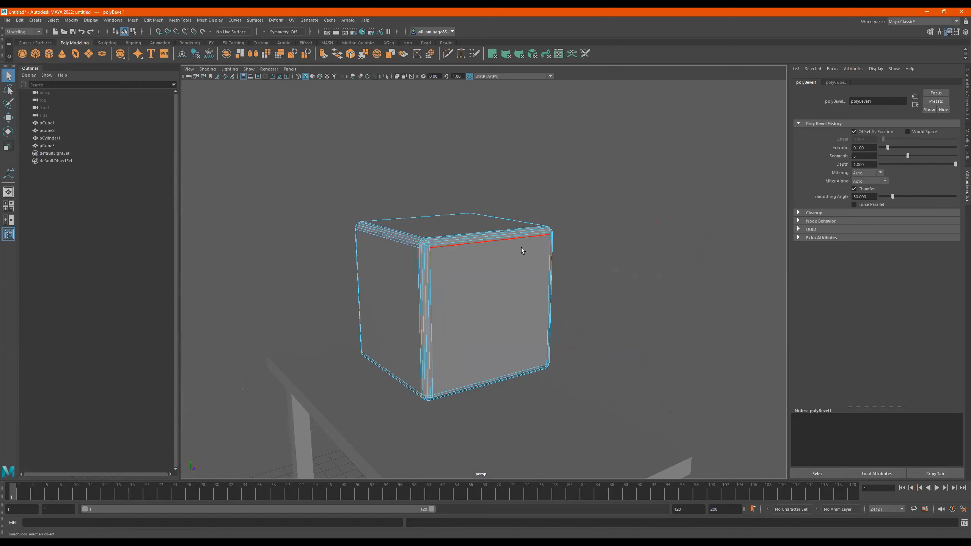
left_click_drag(521, 247, 433, 245, "alt")
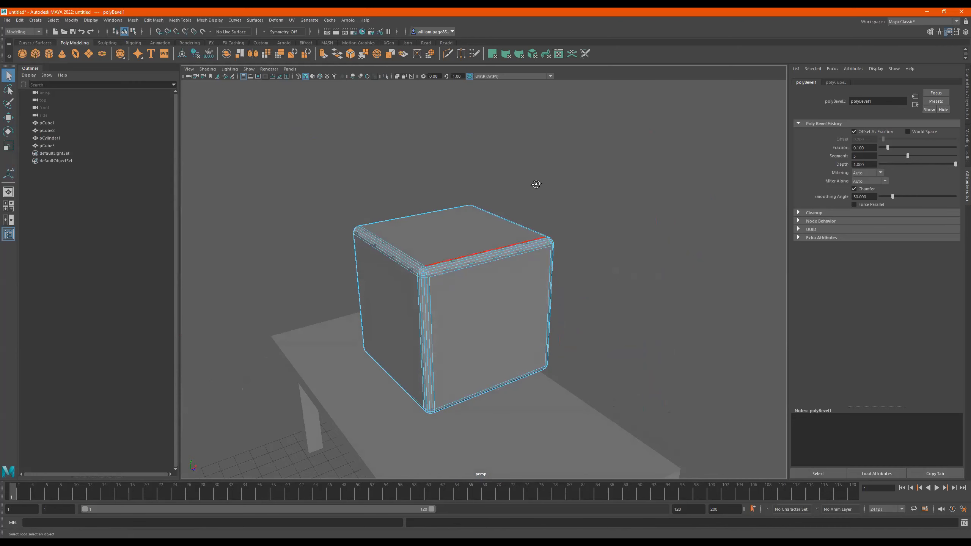
left_click_drag(475, 193, 513, 206, "alt")
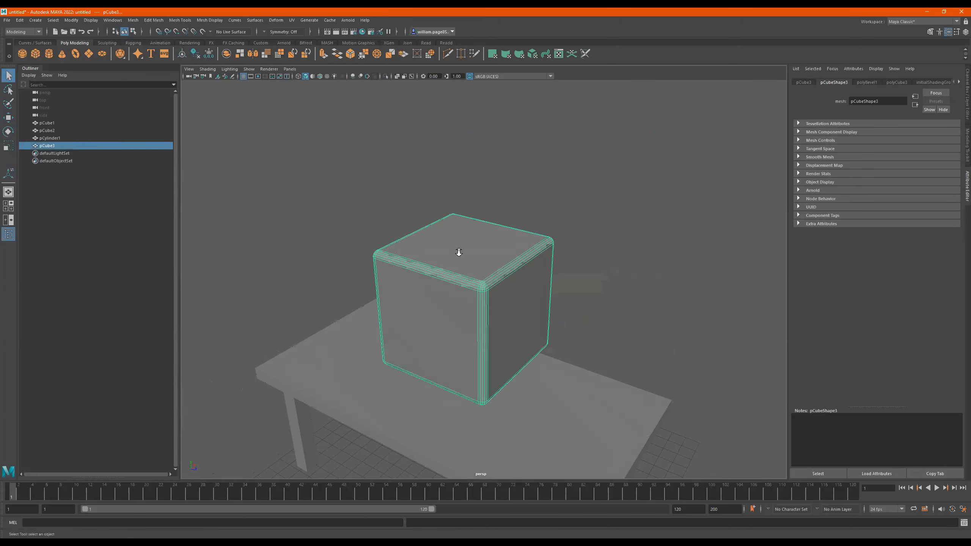
scroll(458, 253, "down", 2)
left_click_drag(459, 253, 489, 210, "alt")
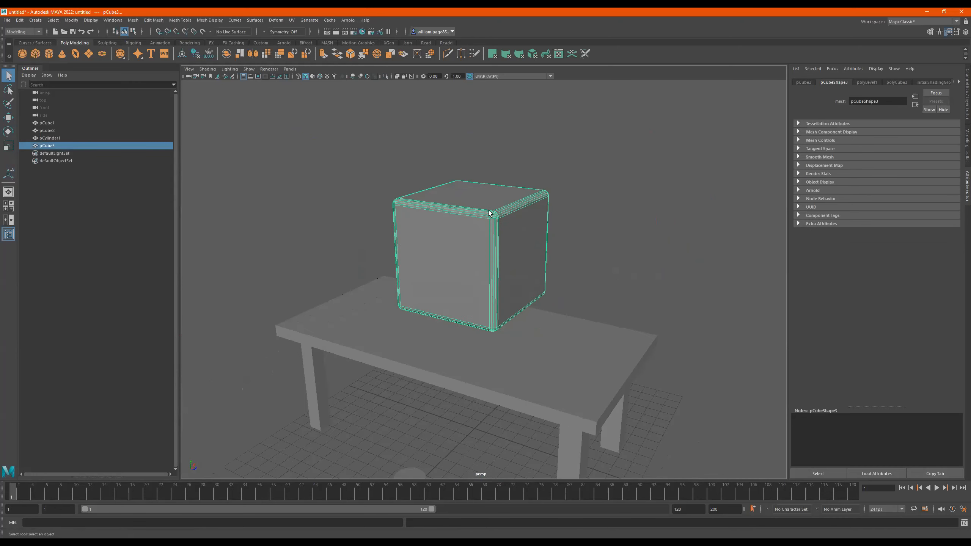
- Compare the beveled edges of the cube with the sharp edges of the table by selecting each in turn
left_click(560, 385)
left_click_drag(561, 384, 552, 328, "alt")
left_click_drag(538, 256, 569, 272, "alt")
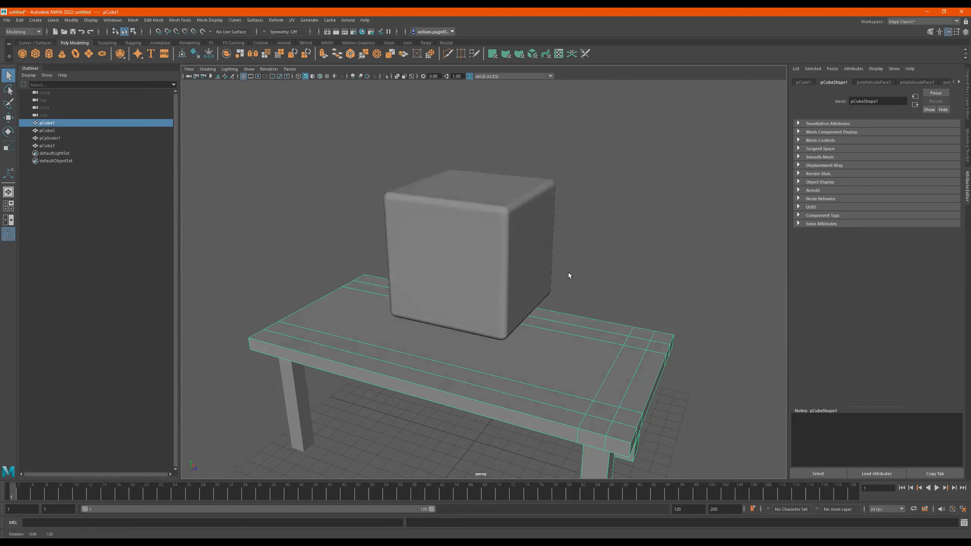
left_click(502, 236)
left_click_drag(502, 236, 440, 213, "alt")
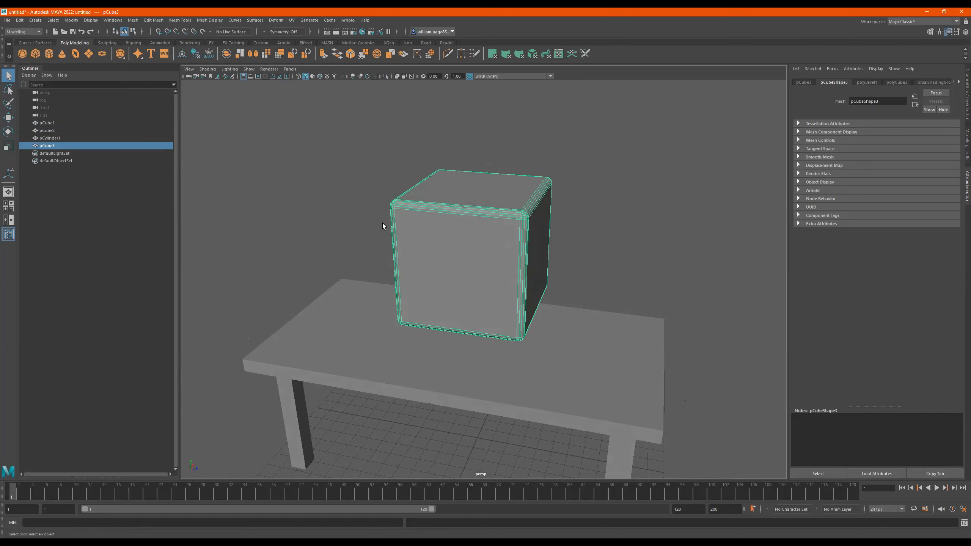
left_click(456, 374)
mouse_move(493, 356)
left_mouse_down("alt")
mouse_move(501, 390)
mouse_move(486, 347)
left_mouse_up("alt")
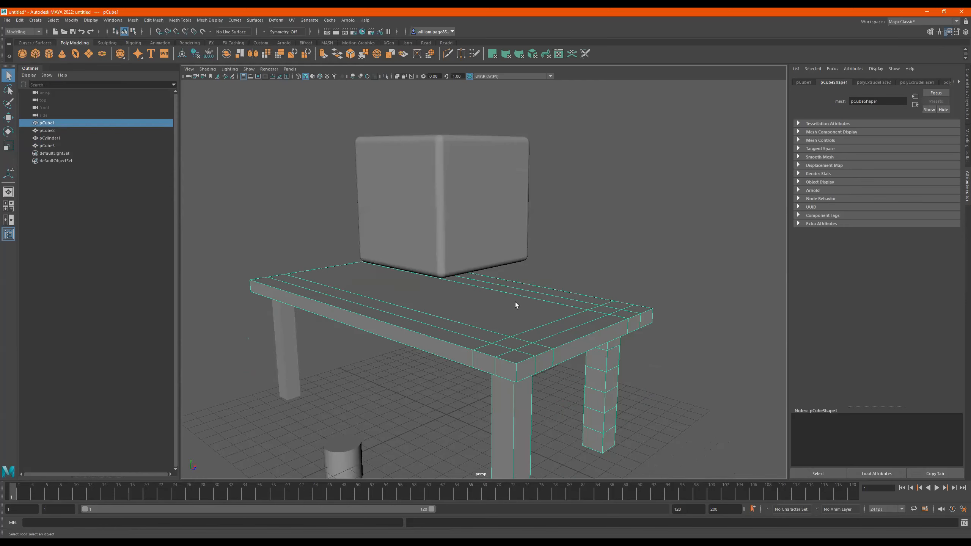
left_click_drag(533, 304, 473, 283, "alt")
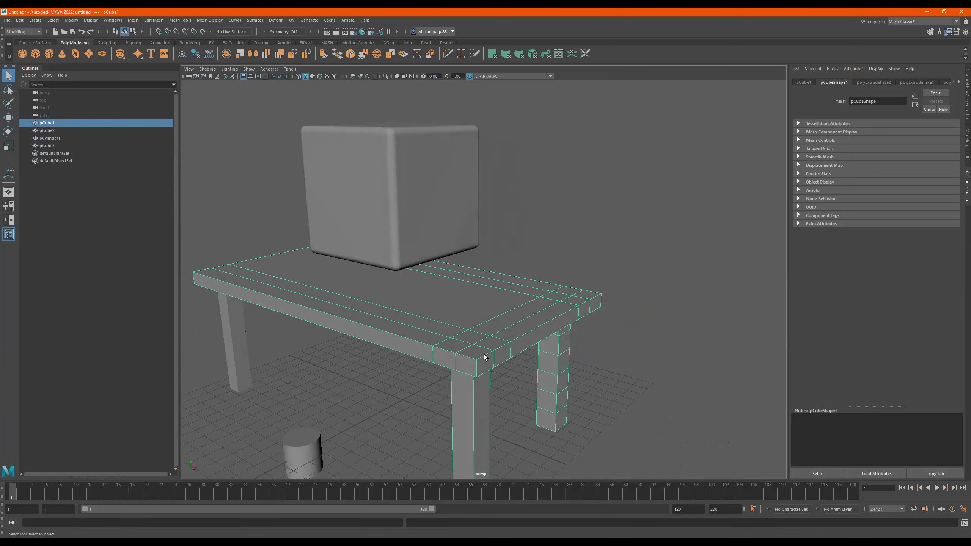
left_click(421, 166)
left_click_drag(501, 242, 568, 278, "alt")
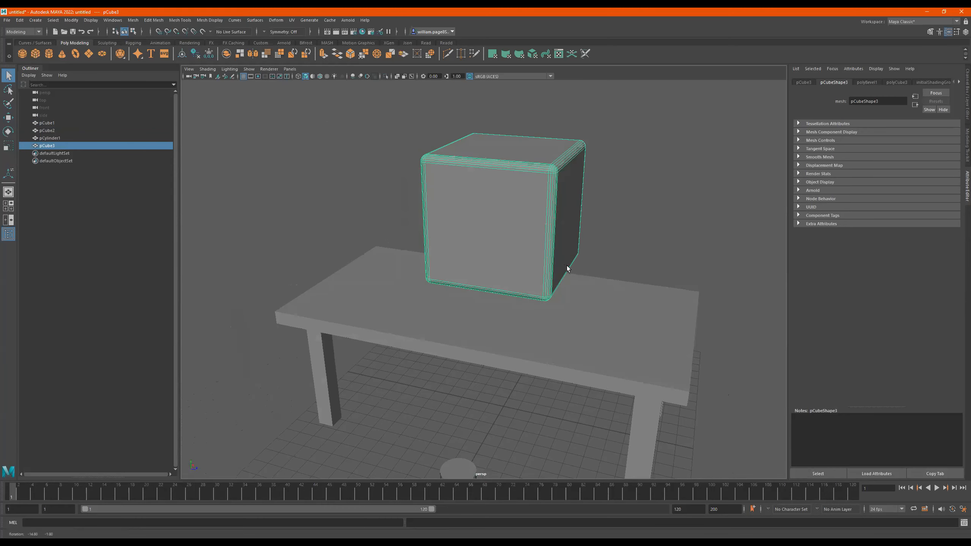
left_click(498, 351)
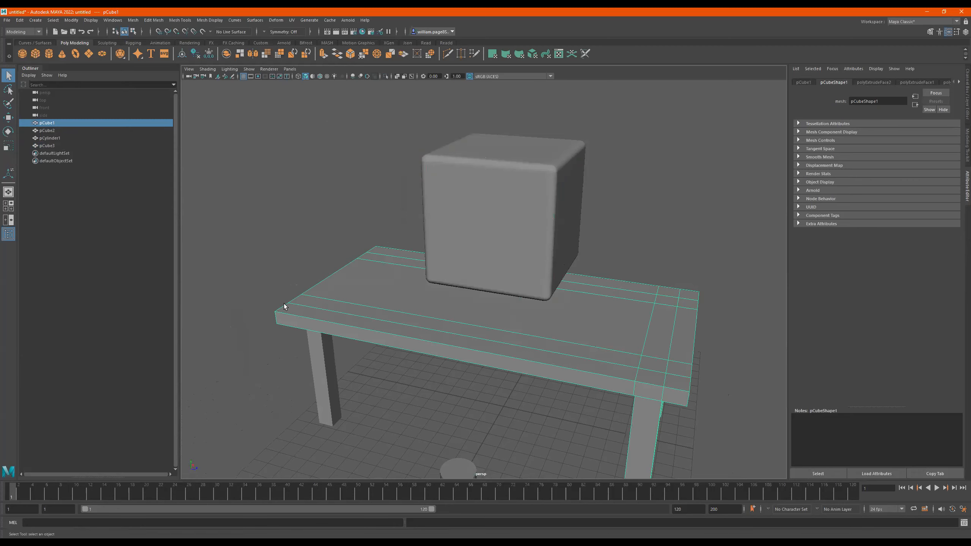
left_click_drag(459, 264, 438, 277, "alt")
scroll(438, 276, "down", 1)
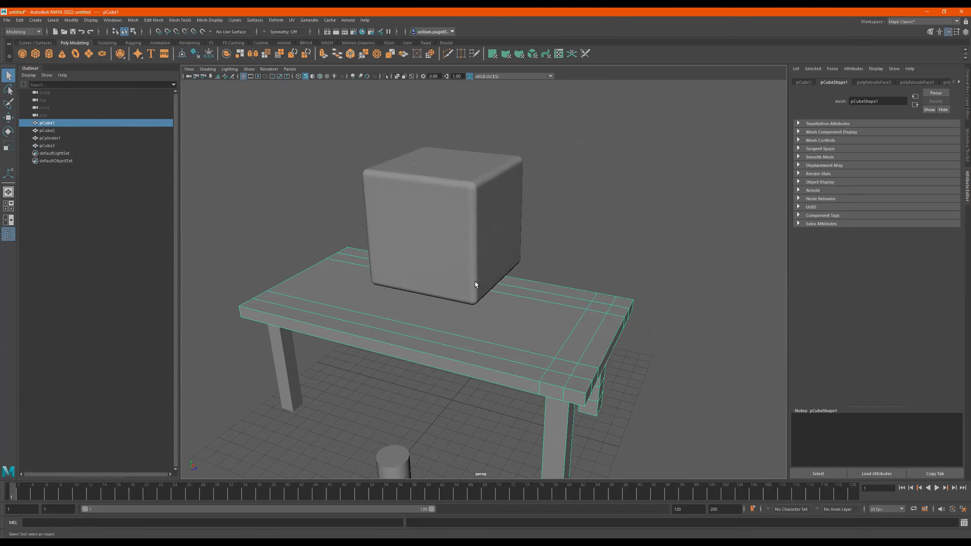
- Select the beveled cube standing above the table and delete it
left_click(481, 216)
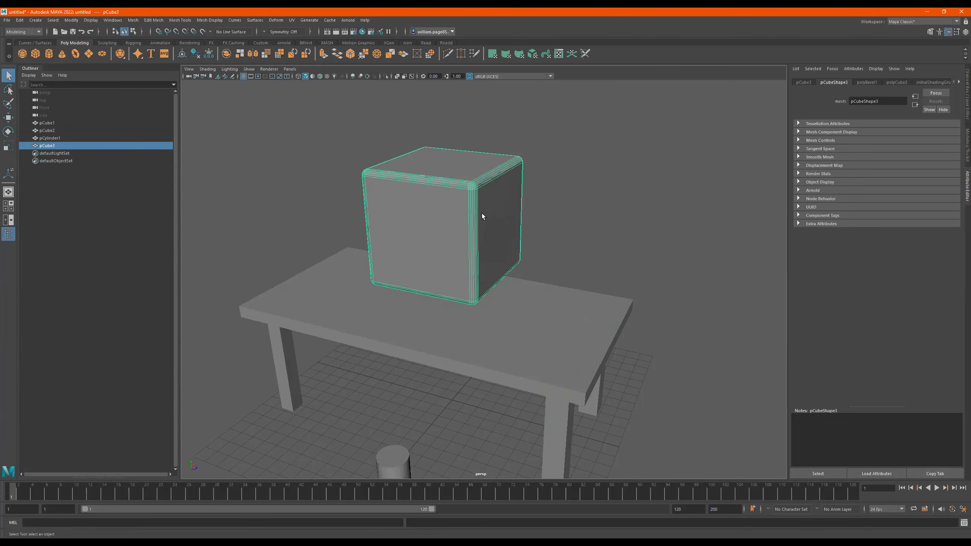
mouse_move(524, 211)
left_mouse_down("alt")
mouse_move(479, 211)
mouse_move(526, 213)
left_mouse_up("alt")
key("Delete")
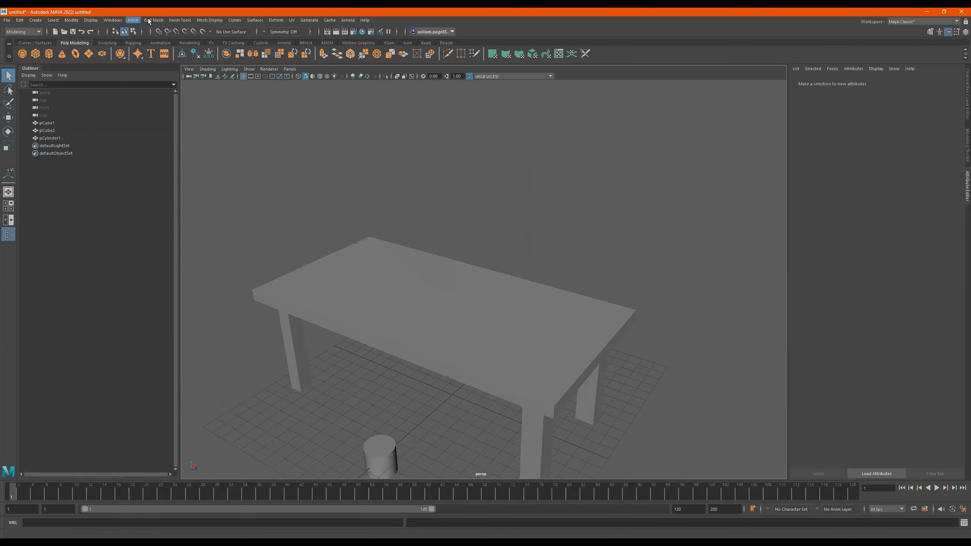
- Look through the mesh editing commands and tools, and activate the Insert Edge Loop Tool on the table
left_click(161, 20)
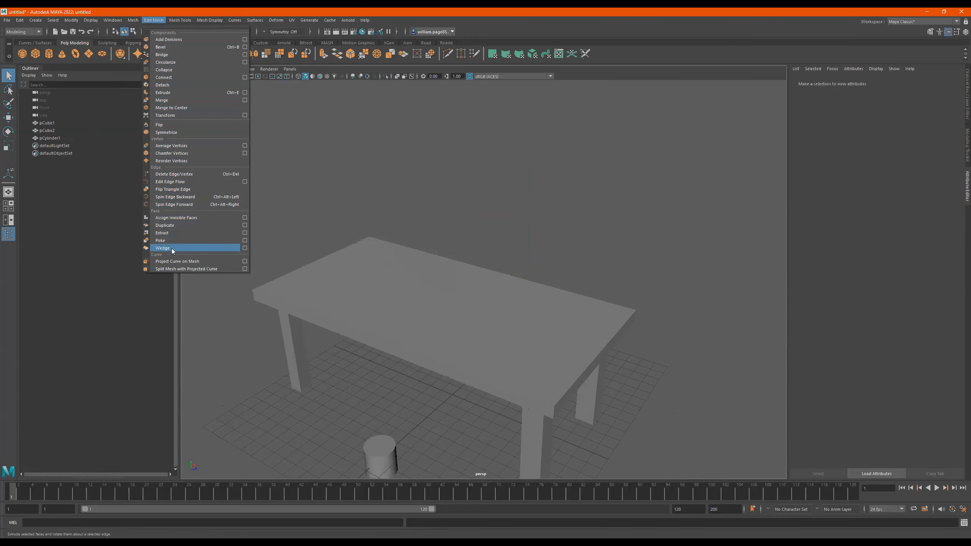
mouse_move(174, 21)
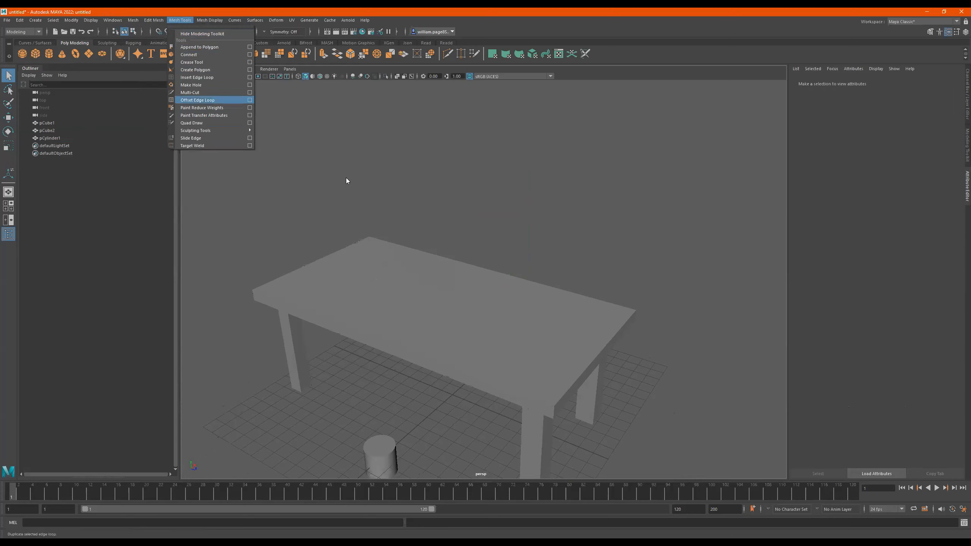
left_click(370, 277)
left_click_drag(384, 243, 441, 273, "alt")
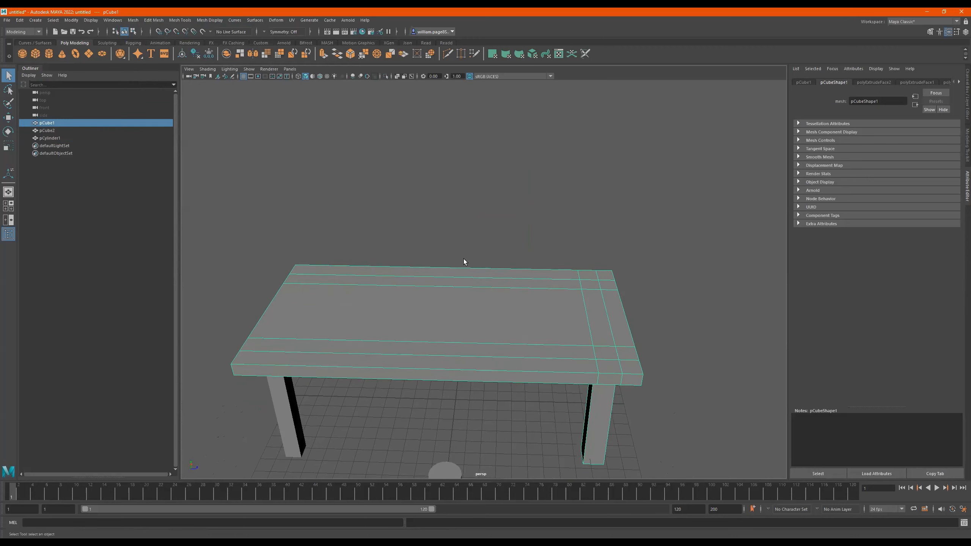
right_click(466, 230, "shift")
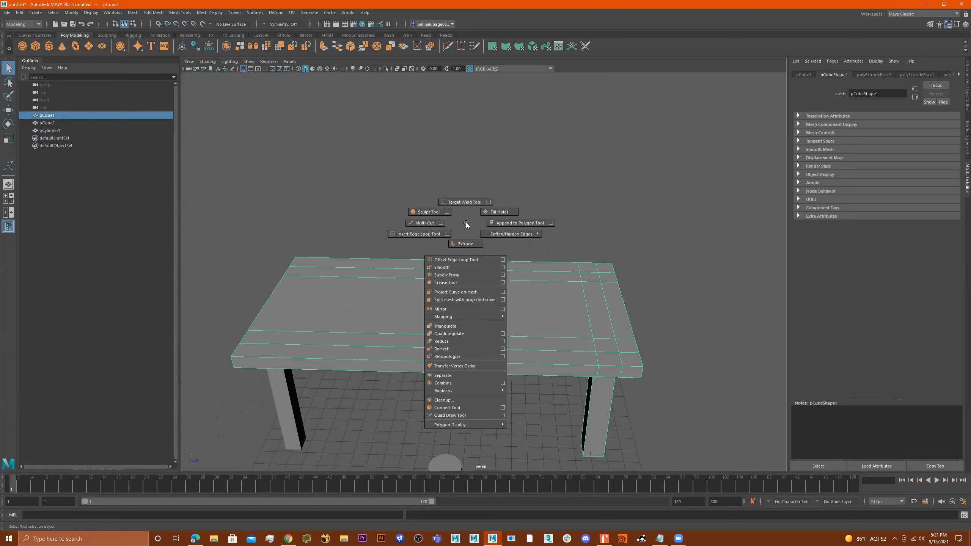
right_click_drag(466, 222, 423, 233, "shift")
left_click(432, 232)
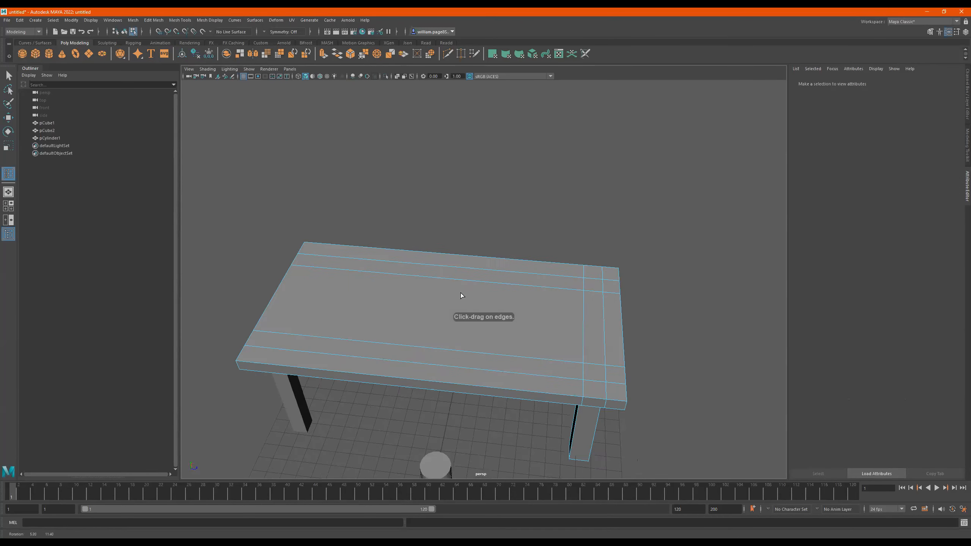
- Insert a single edge loop across the width of the tabletop, between its plain end and its middle
middle_click_drag(461, 292, 477, 271, "alt")
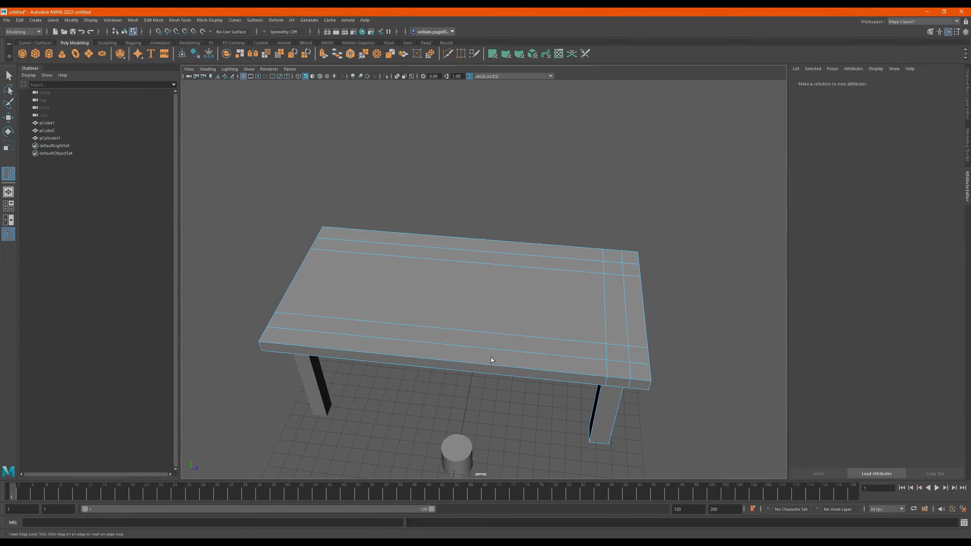
left_click_drag(599, 330, 510, 383, "alt")
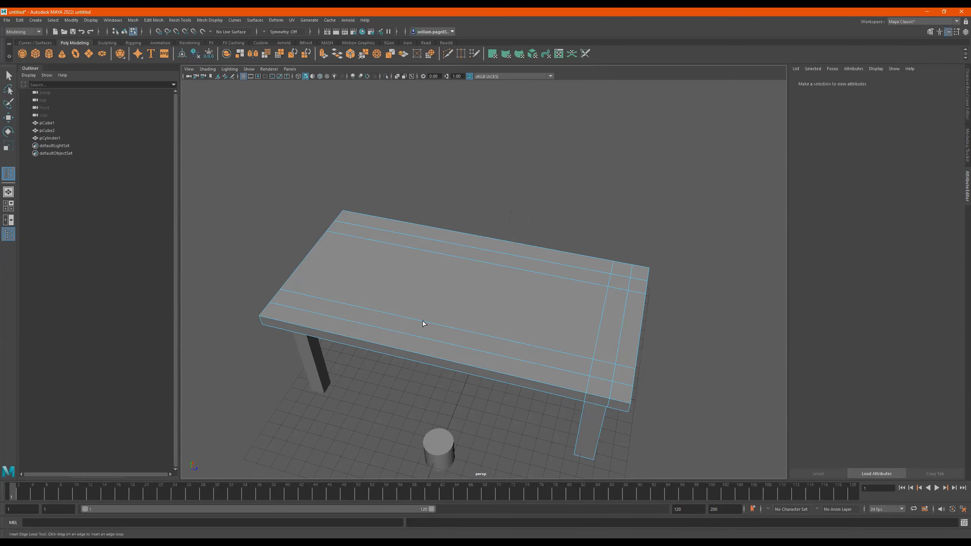
left_click(424, 323)
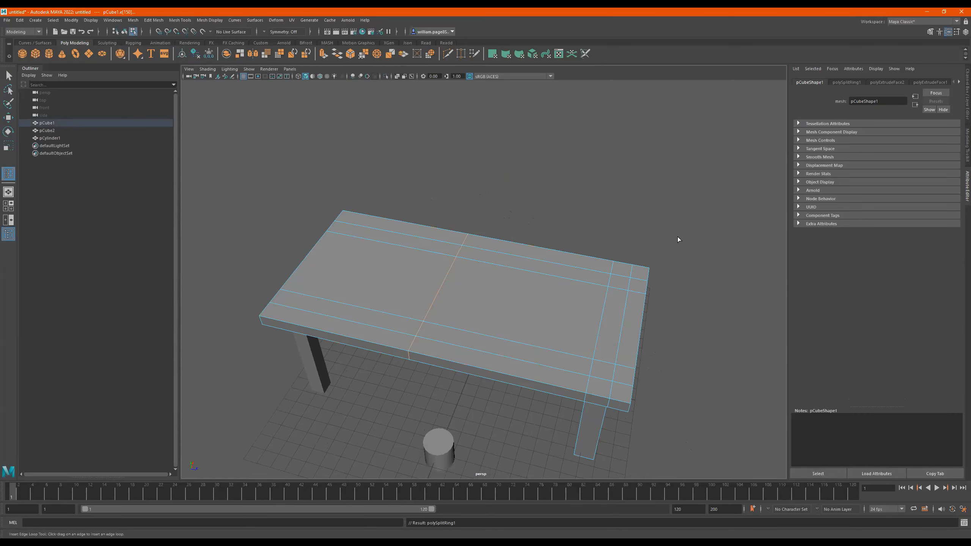
left_click_drag(449, 261, 502, 267, "alt")
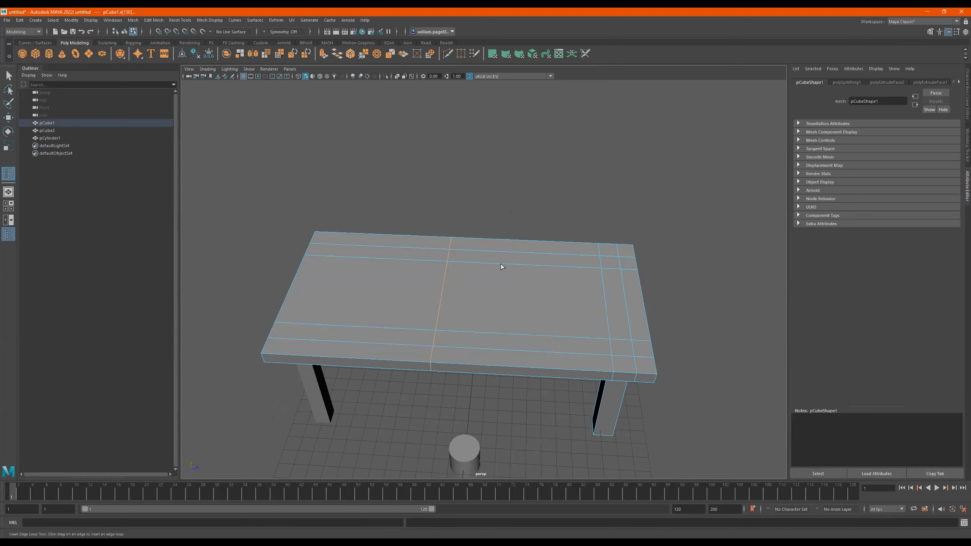
- Insert a series of additional edge loops at irregular spacing across the width of the tabletop
left_click(501, 265)
left_click(537, 263)
left_click(561, 265)
left_click(587, 267)
left_click(529, 265)
left_click(491, 264)
left_click(463, 263)
left_click(488, 262)
left_click(508, 263)
left_click(467, 263)
left_click(423, 261)
left_click(391, 262)
left_click_drag(493, 259, 492, 265, "alt")
- Undo all the edge loops just inserted across the tabletop
key("ctrl+z")
key("ctrl+z")
key("ctrl+z")
key("ctrl+z")
key("ctrl+z")
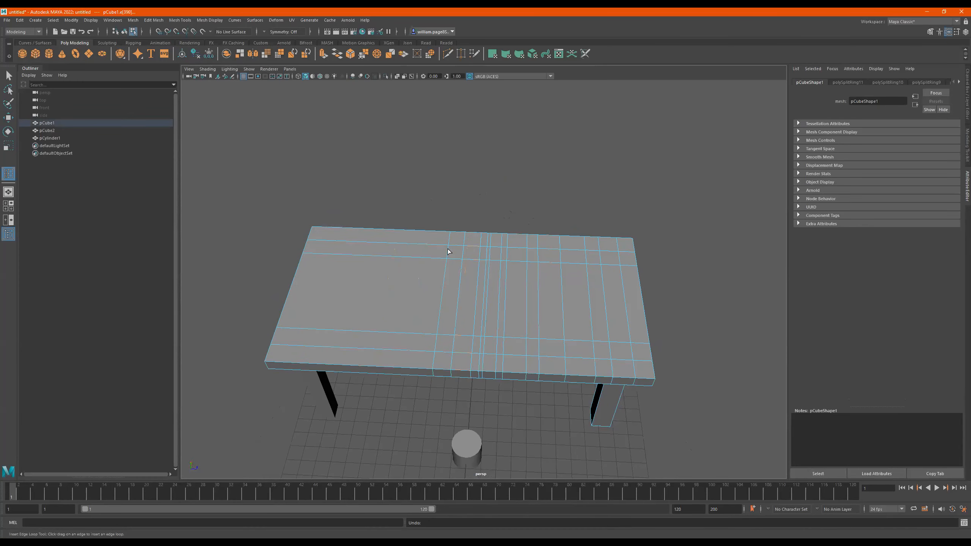
key("ctrl+z")
key("ctrl+z")
key("ctrl+z")
key("ctrl+z")
key("ctrl+z")
key("ctrl+z")
key("ctrl+z")
key("ctrl+z")
key("ctrl+z")
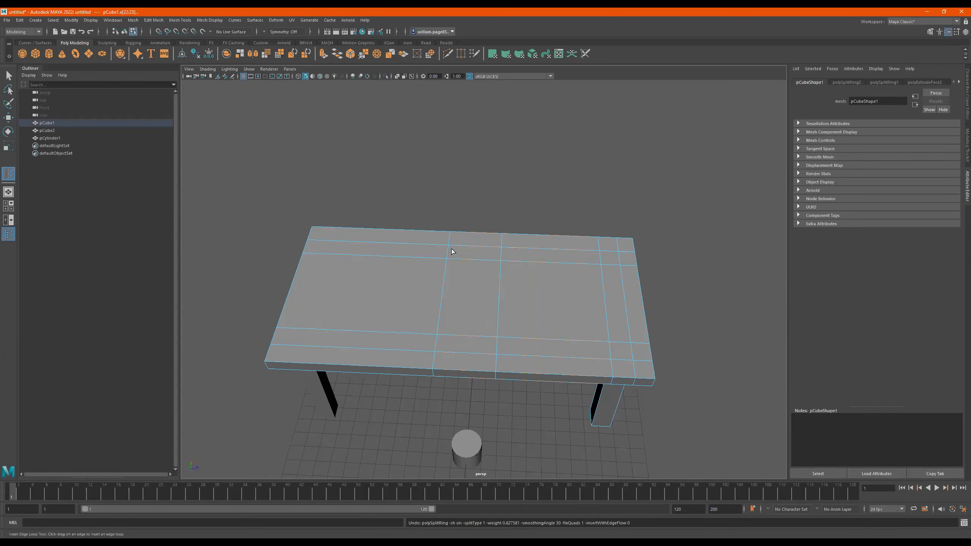
key("ctrl+z")
left_click_drag(531, 286, 486, 280, "alt")
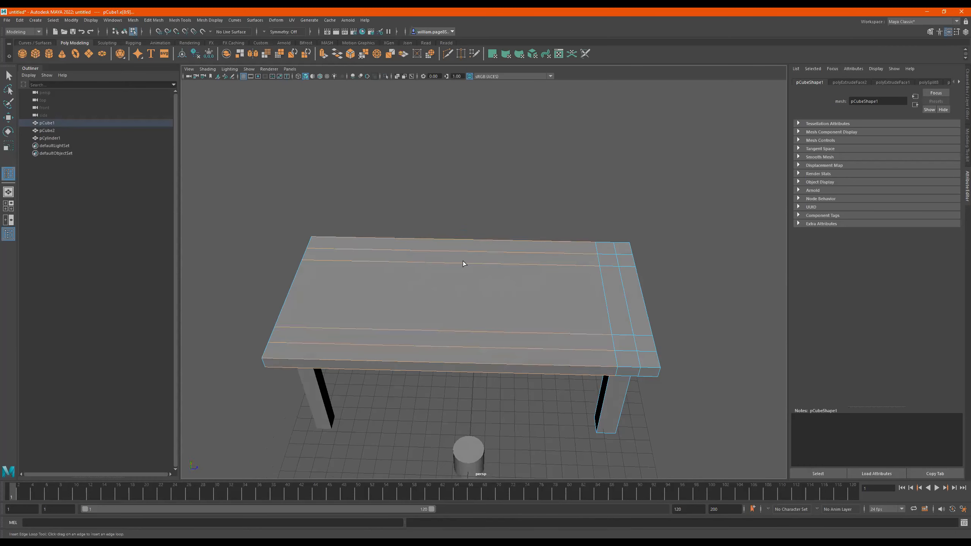
- Set the Insert Edge Loop Tool to multiple edge loops and insert two equally spaced loops across the tabletop's width
double_click(8, 174)
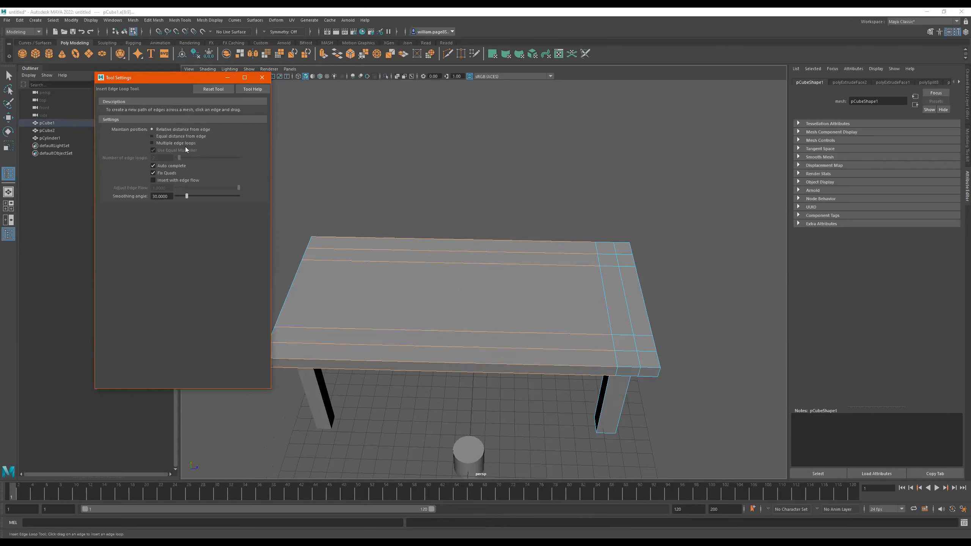
left_click(169, 144)
left_click(394, 249)
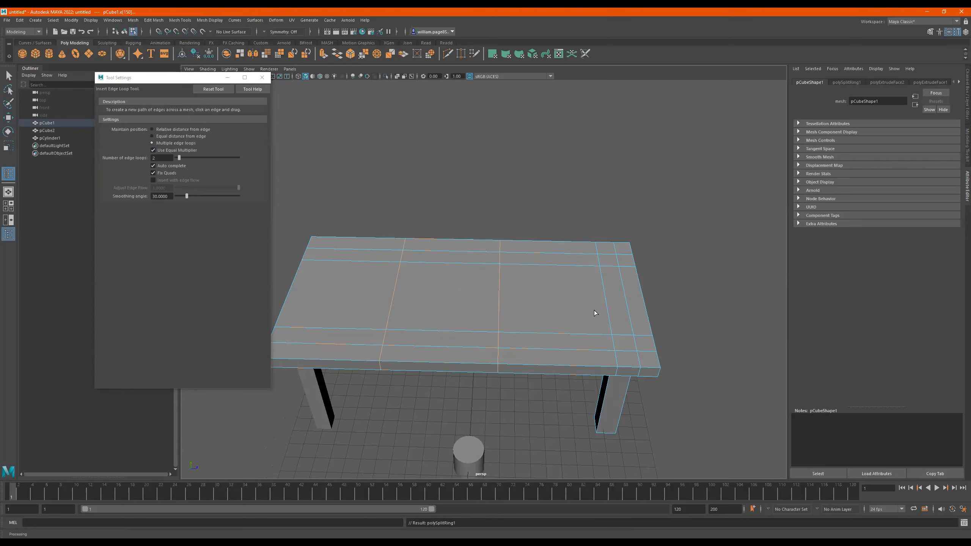
- Insert two equally spaced edge loops along the tabletop's length, and undo the extra pair added between them
scroll(612, 320, "up", 3)
left_click_drag(653, 319, 490, 288, "alt")
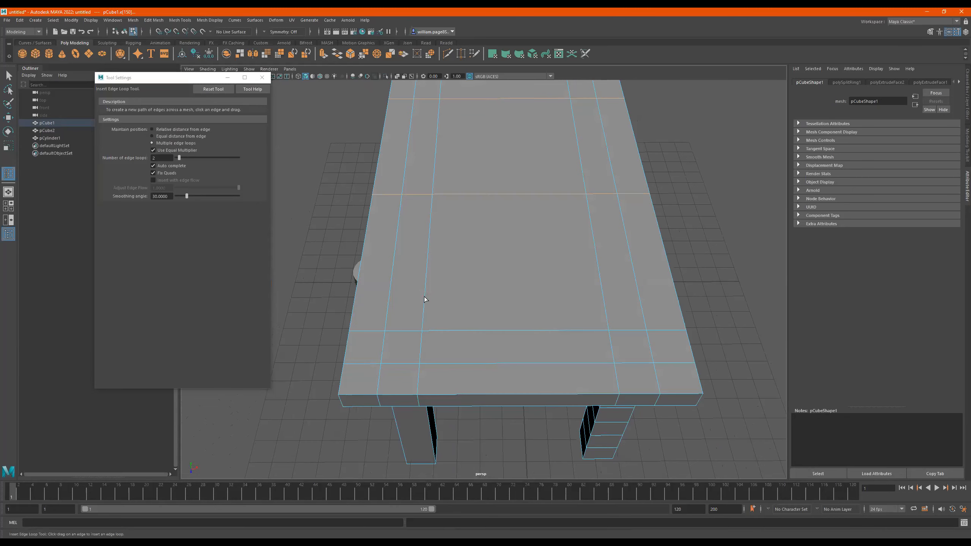
left_click(497, 330)
left_click(506, 330)
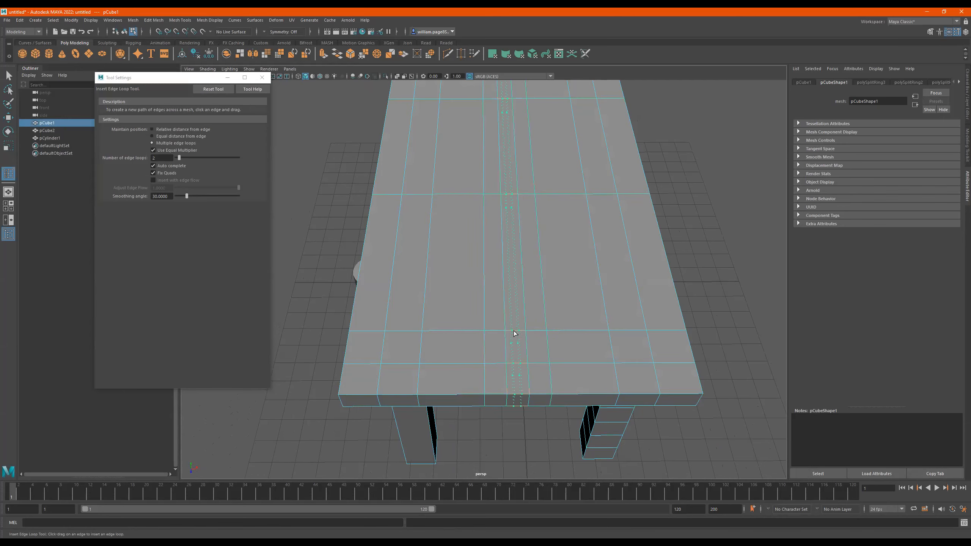
key("ctrl+z")
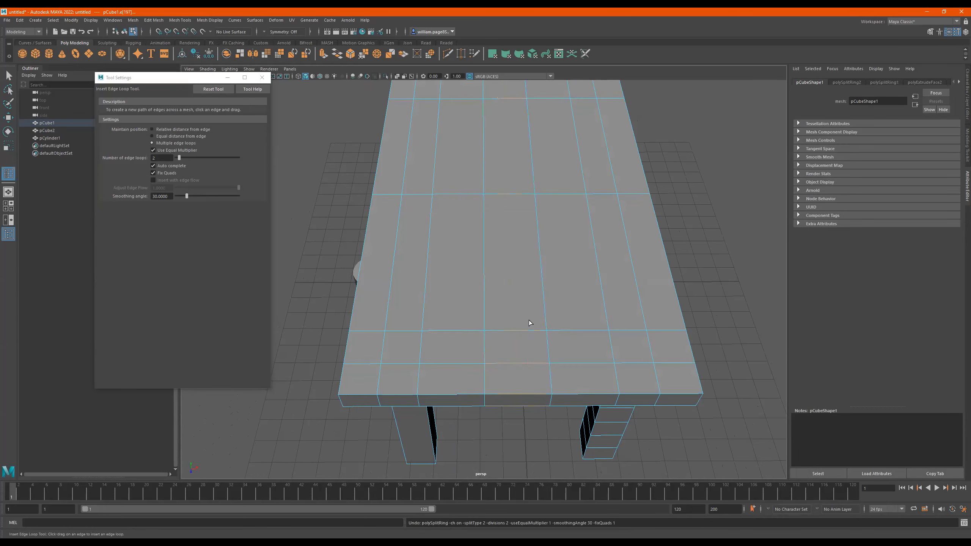
- Set the Insert Edge Loop Tool to 6 loops, try inserting them between the tabletop's middle loops, and undo the insertion
key("ctrl+z")
left_click_drag(180, 158, 184, 158)
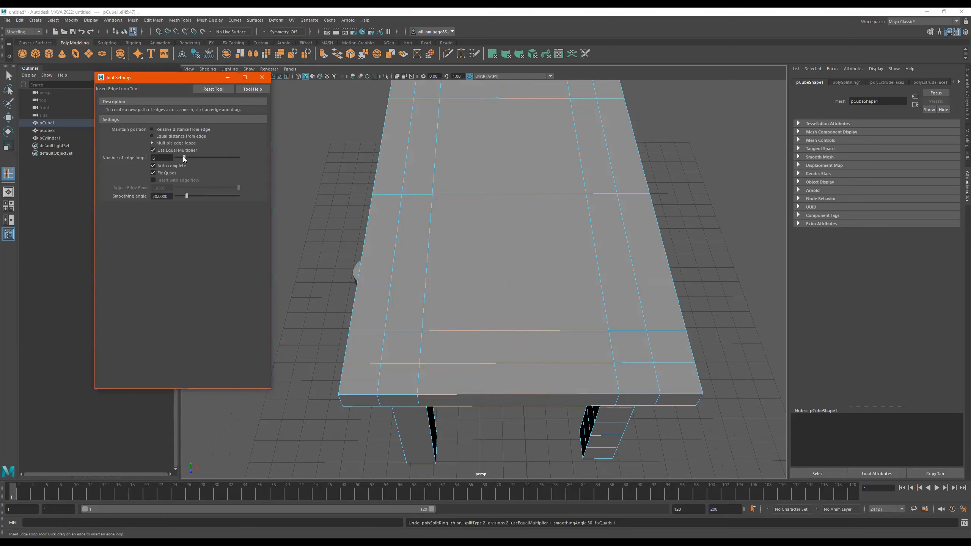
left_click(461, 329)
left_click_drag(461, 329, 482, 203, "alt")
key("ctrl+z")
left_click(494, 299)
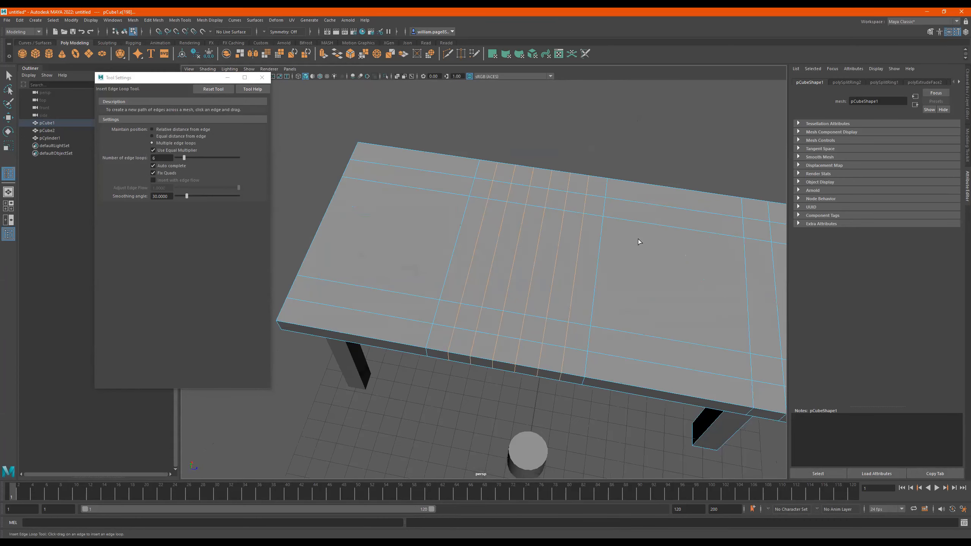
right_click_drag(624, 236, 566, 270, "alt")
left_click_drag(566, 270, 580, 259, "alt")
key("ctrl+z")
right_click_drag(615, 273, 579, 284, "alt")
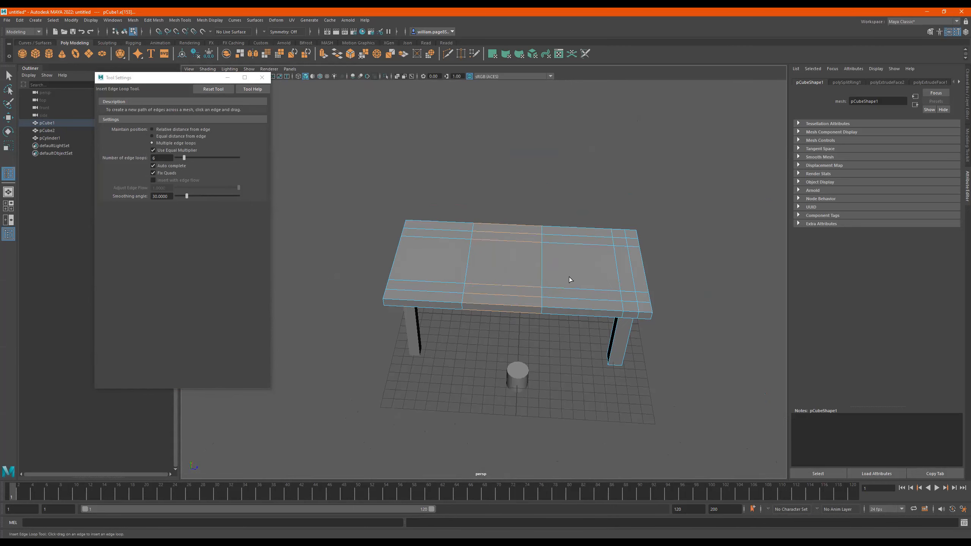
left_click_drag(569, 282, 587, 287, "alt")
left_click_drag(527, 304, 611, 284, "alt")
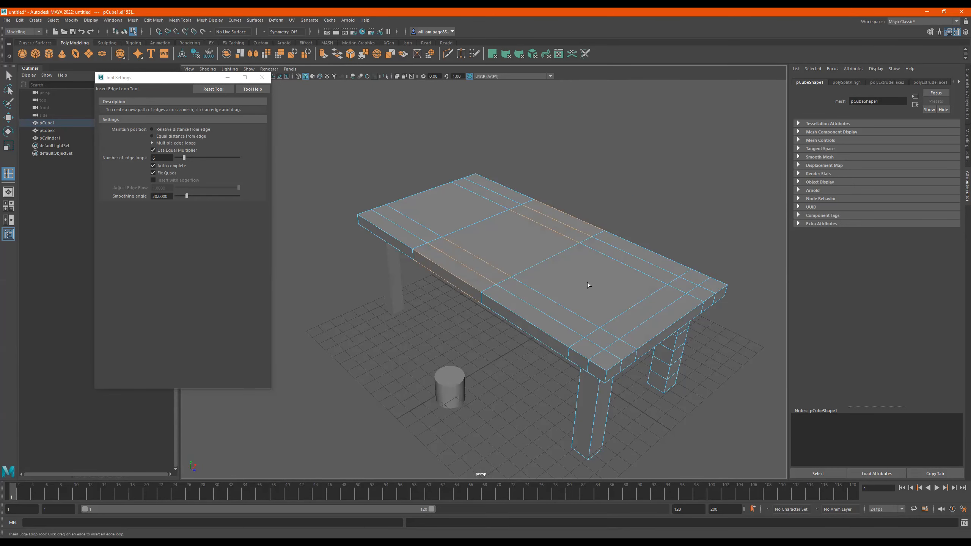
- Leave the edge loop tool, return to object selection and delete the tabletop object with its attached legs
key("q")
left_click_drag(533, 286, 540, 268, "alt")
right_click_drag(538, 258, 683, 196)
scroll(549, 251, "down", 2)
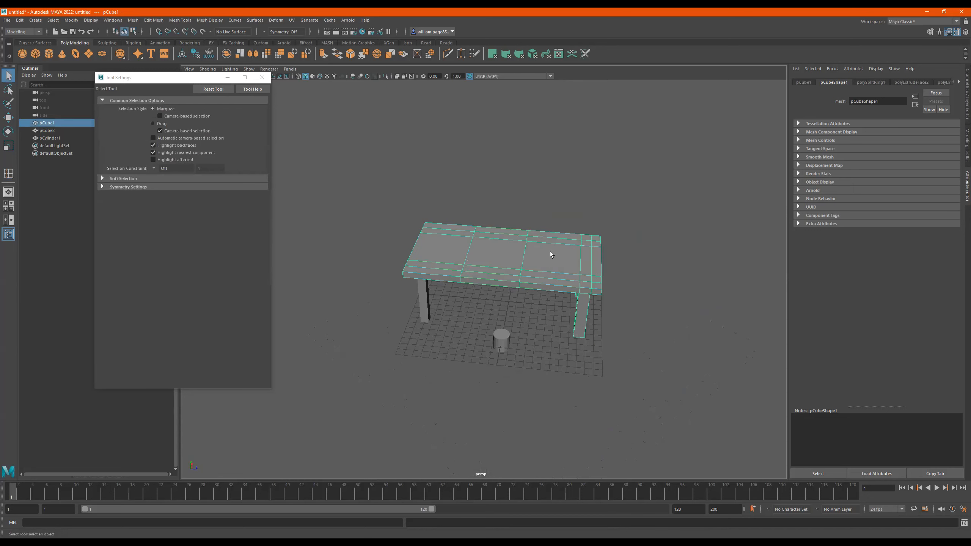
key("Delete")
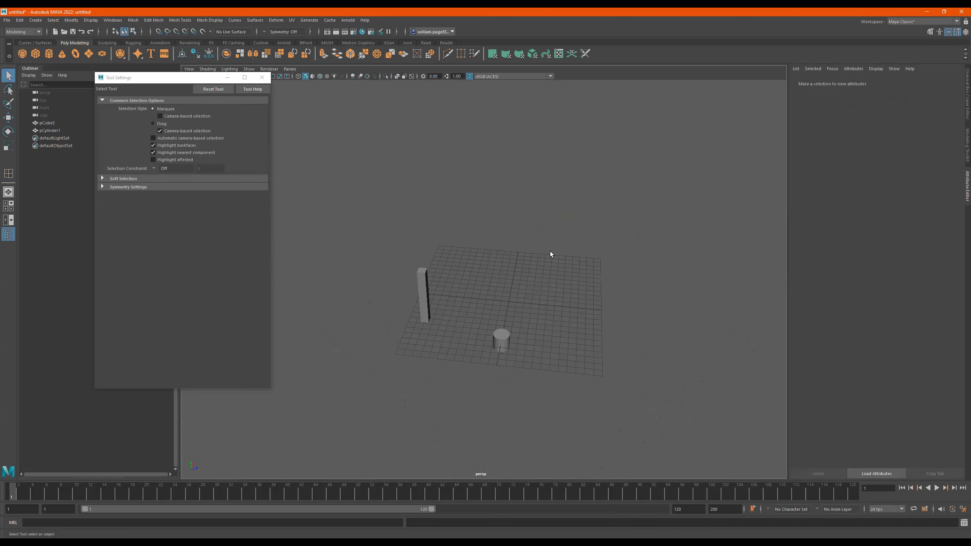
- Create a new polygon cube, scale it up and raise it above the grid
left_click(47, 57)
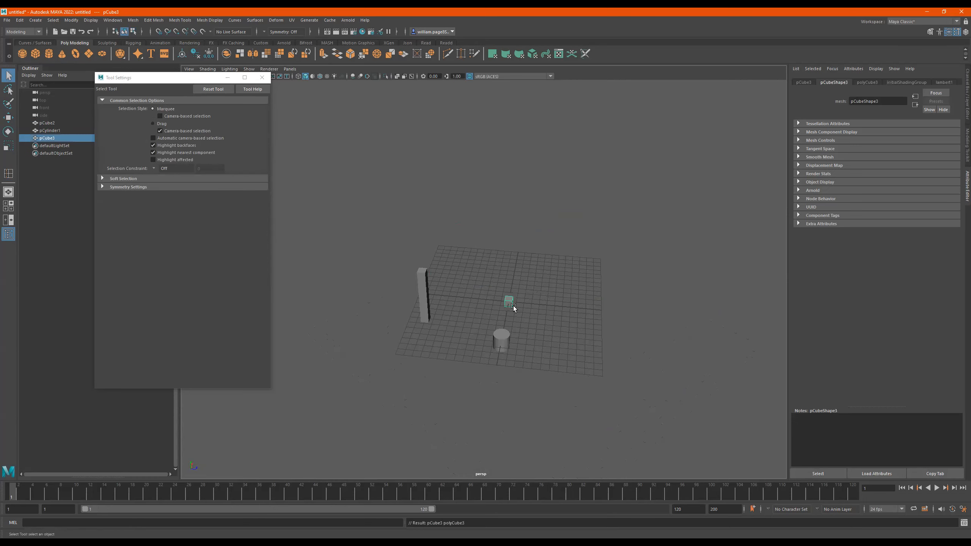
key("r")
left_click_drag(511, 302, 666, 324)
left_click_drag(582, 297, 515, 321, "alt")
key("w")
left_click_drag(506, 287, 505, 223)
left_click_drag(536, 265, 562, 262)
- Scale the new cube into a thin, long rectangular tabletop slab
key("r")
left_click_drag(534, 233, 535, 244)
right_click_drag(543, 265, 637, 278, "alt")
left_click_drag(636, 280, 461, 140, "alt")
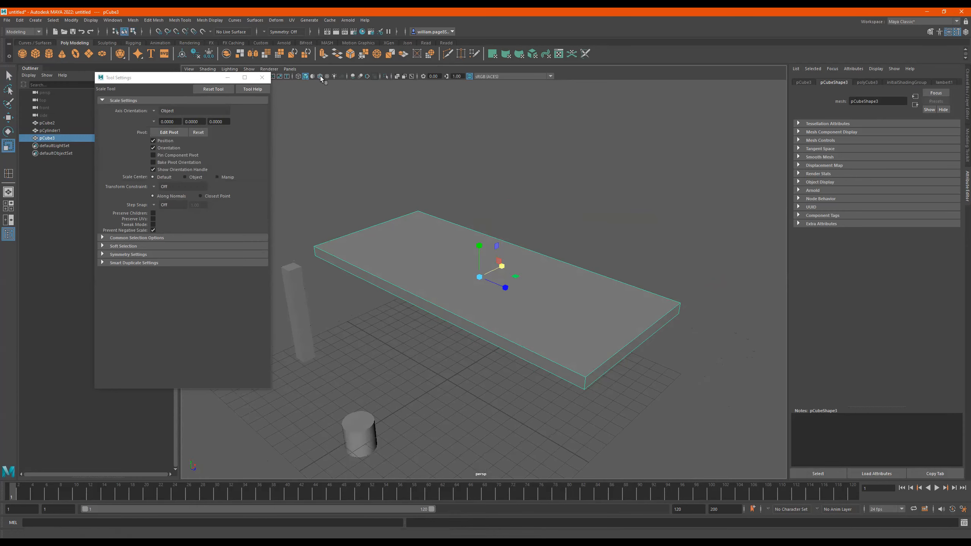
- Select all edges of the slab and bevel them with a fraction of 0.24 and 2 segments
left_click_drag(559, 283, 437, 251, "alt")
right_click_drag(419, 253, 421, 188)
left_click_drag(719, 196, 280, 405)
right_click_drag(455, 276, 495, 268, "shift")
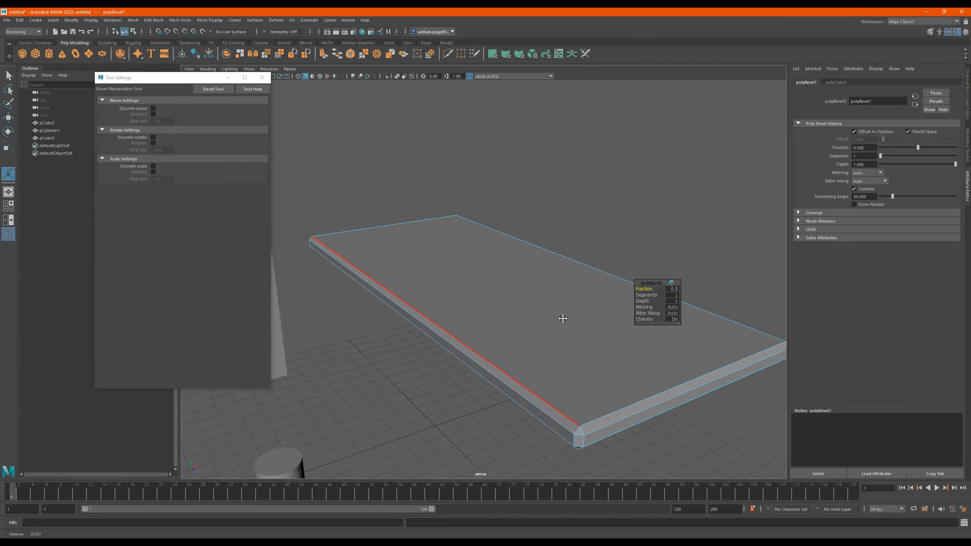
mouse_move(646, 288)
left_mouse_down()
mouse_move(636, 286)
mouse_move(647, 293)
left_mouse_up()
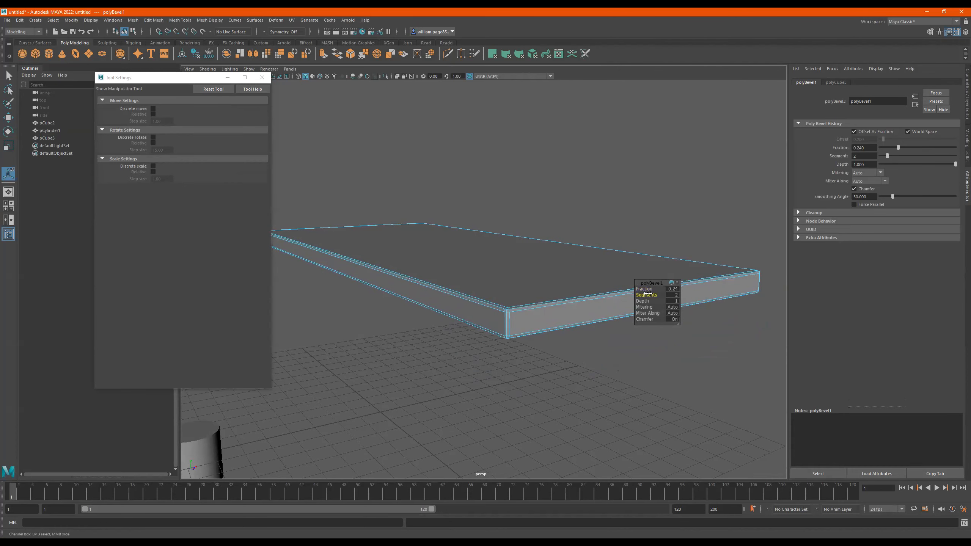
left_click_drag(497, 261, 534, 276, "alt")
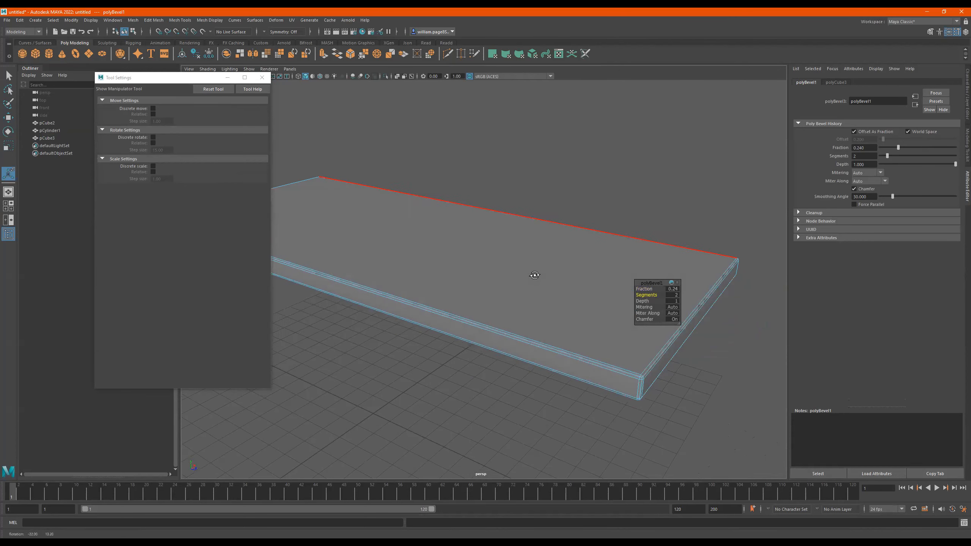
- Leave the bevel manipulator, close the tool settings and return the slab to object selection
key("q")
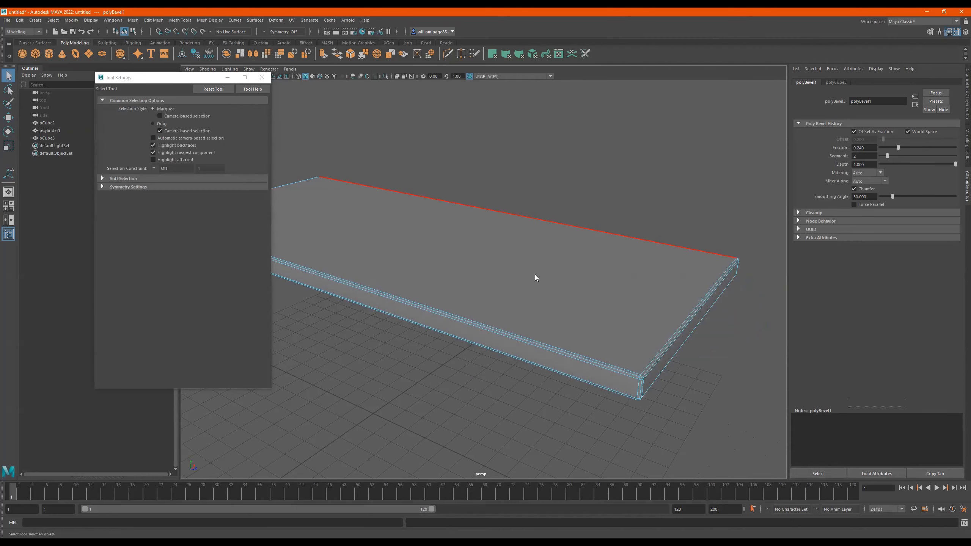
left_click_drag(596, 287, 421, 213, "alt")
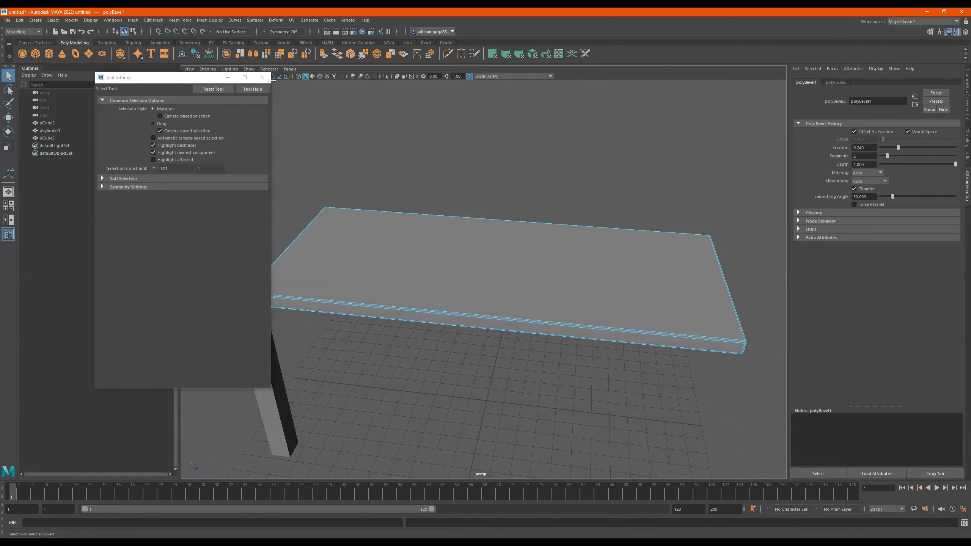
right_click_drag(473, 264, 602, 195)
scroll(520, 177, "down", 3)
left_click_drag(525, 321, 554, 312, "alt")
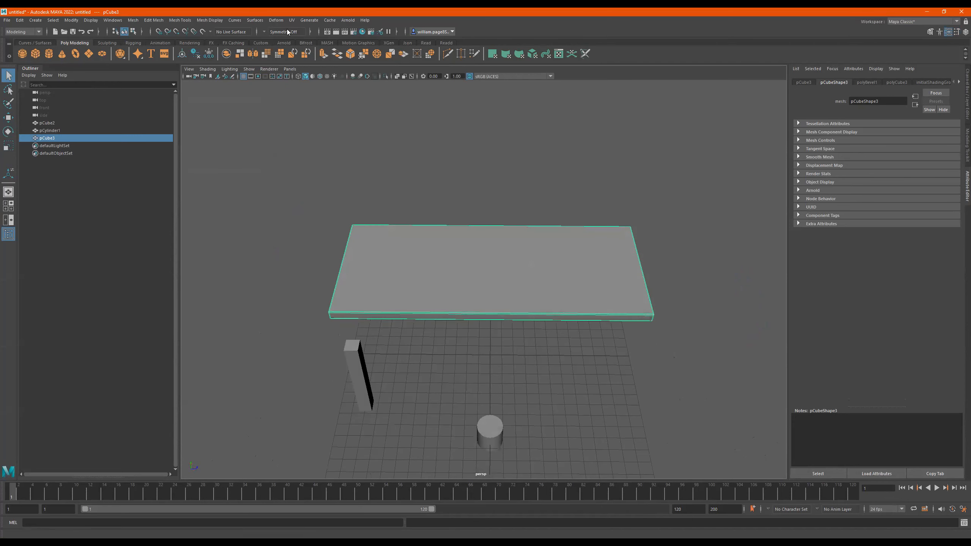
- Activate the Insert Edge Loop Tool on the slab, reset its settings and choose multiple edge loops with 4 loops
left_click(179, 21)
left_click(206, 12)
left_click_drag(524, 289, 505, 276, "alt")
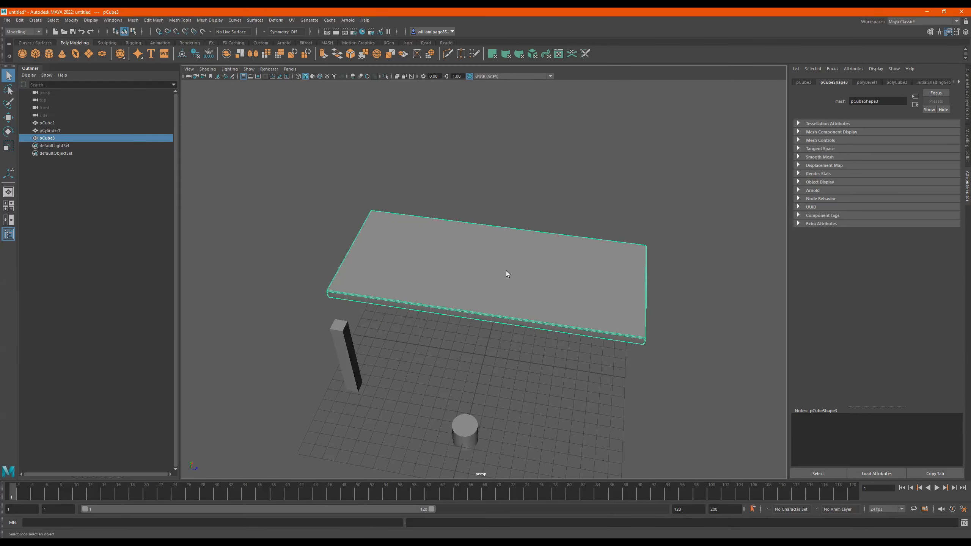
right_click_drag(507, 271, 466, 277, "shift")
left_click_drag(448, 298, 373, 272, "alt")
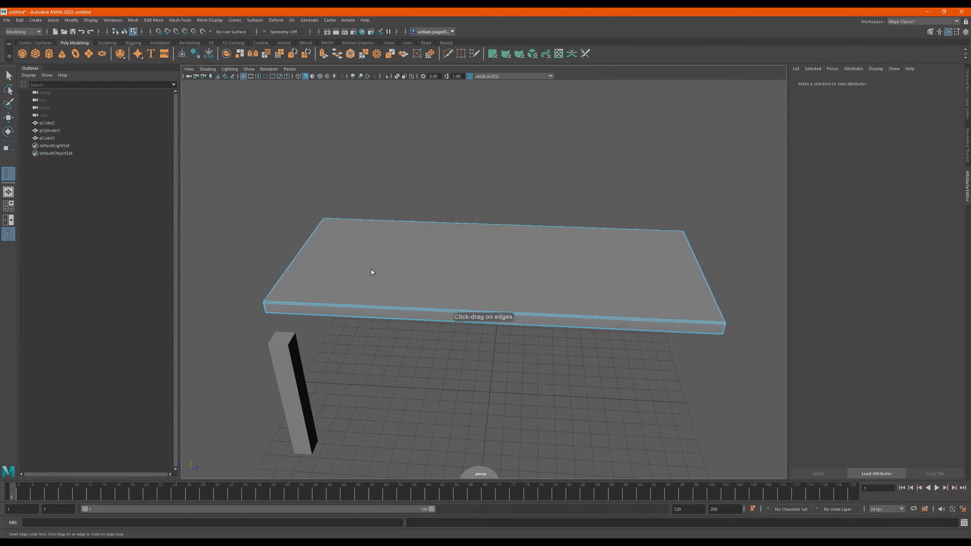
double_click(8, 175)
left_click(153, 129)
left_click(218, 90)
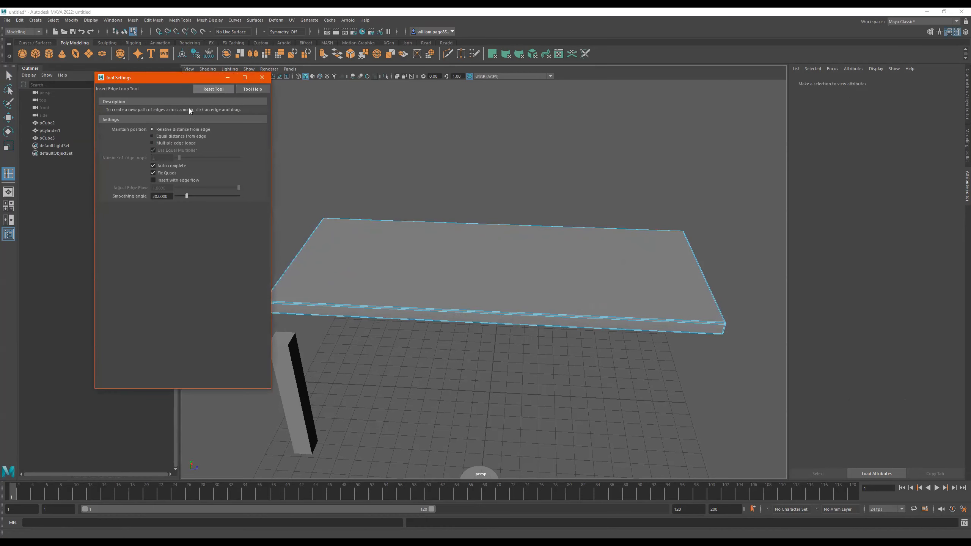
left_click(160, 143)
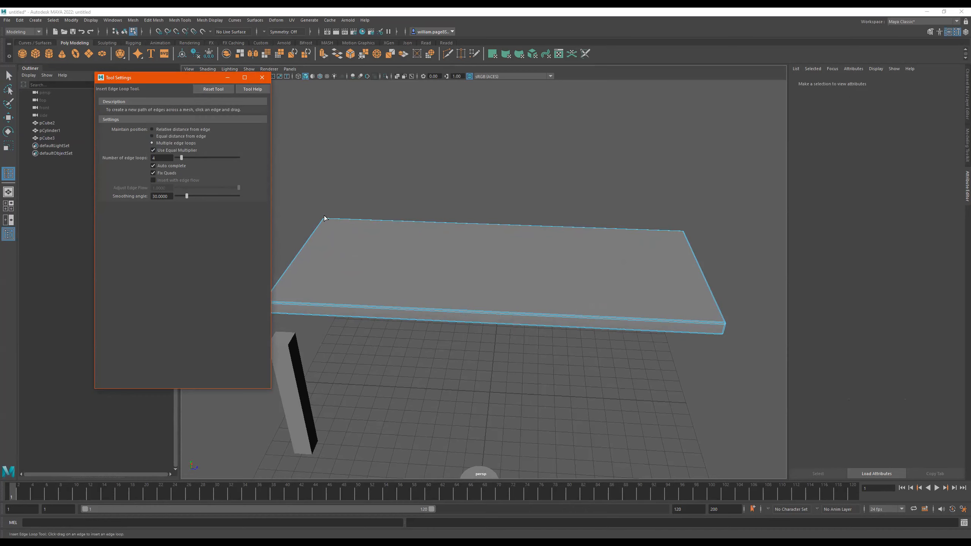
- Insert four equally spaced edge loops across the slab's width, then leave the tool and close its settings
left_click(433, 310)
left_click_drag(495, 317, 456, 328, "alt")
key("q")
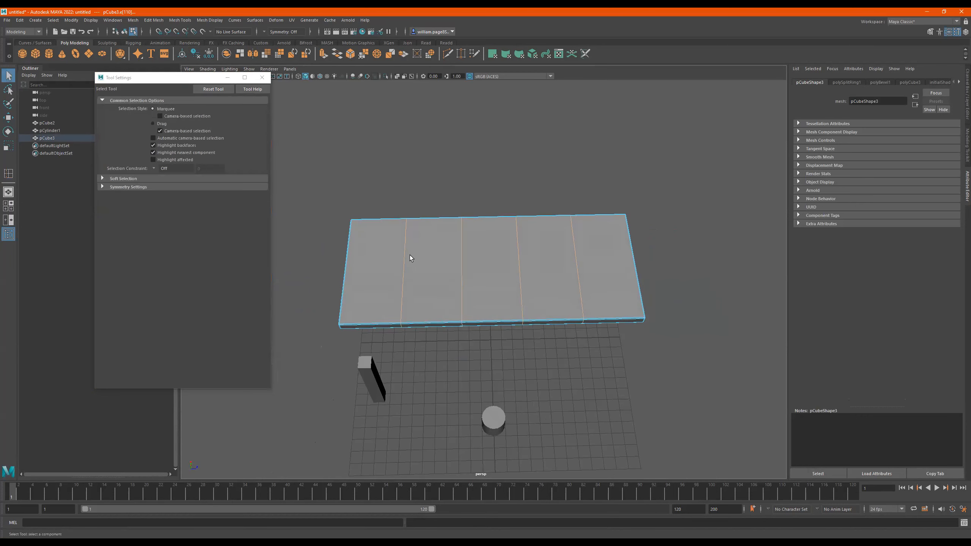
left_click(262, 79)
- Examine loop selection on the slab's crosswise edges in wireframe display, and return to shaded display
left_click_drag(376, 229, 452, 270, "alt")
left_click_drag(366, 271, 392, 269, "alt")
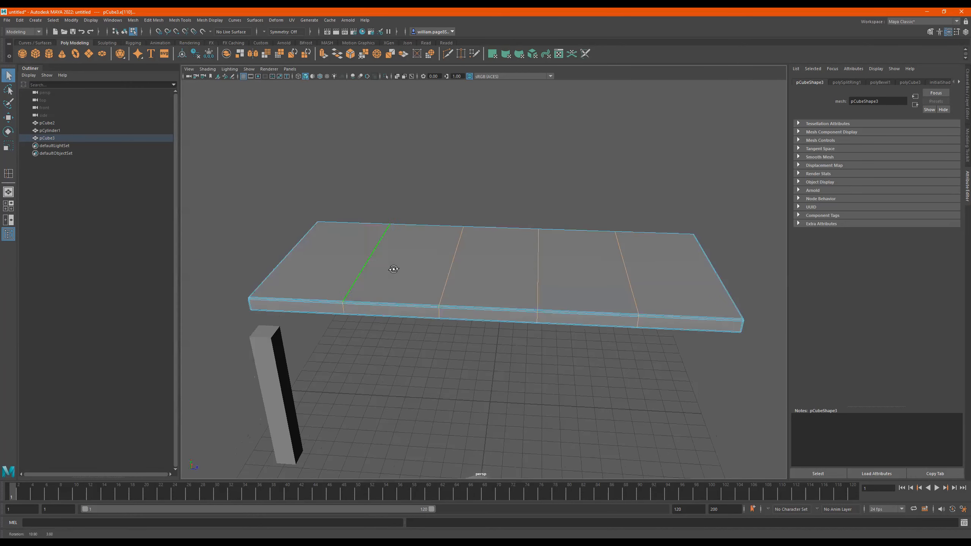
left_click(369, 262)
mouse_move(388, 271)
left_mouse_down("alt")
mouse_move(398, 230)
mouse_move(402, 267)
left_mouse_up("alt")
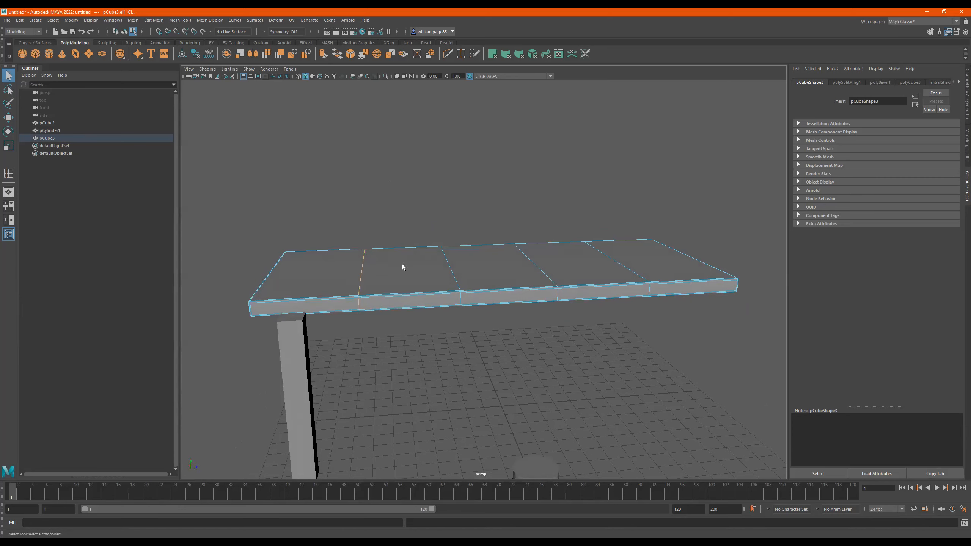
key("4")
left_click(450, 274)
mouse_move(449, 274)
left_mouse_down("alt")
mouse_move(382, 306)
mouse_move(459, 282)
left_mouse_up("alt")
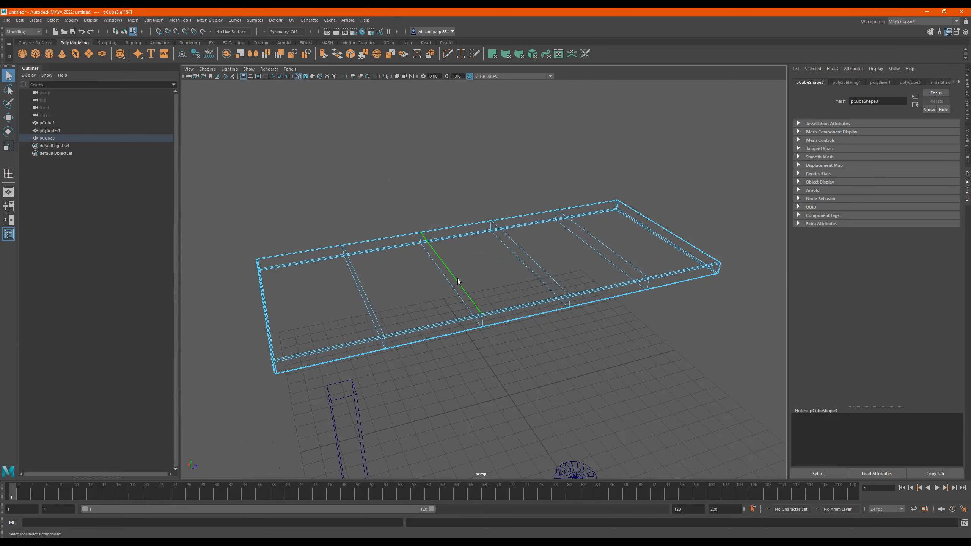
left_click(495, 277, "shift")
key("5")
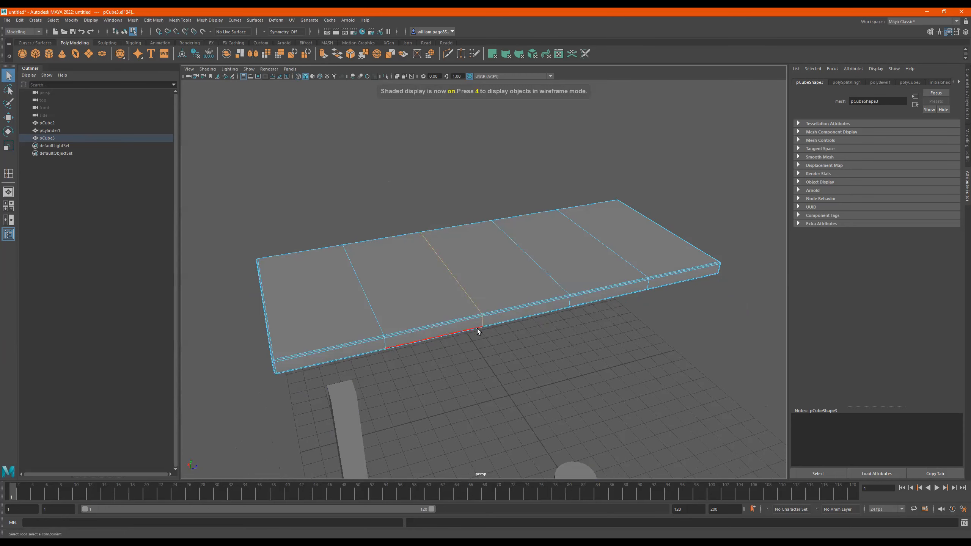
left_click(363, 299)
left_click(450, 274)
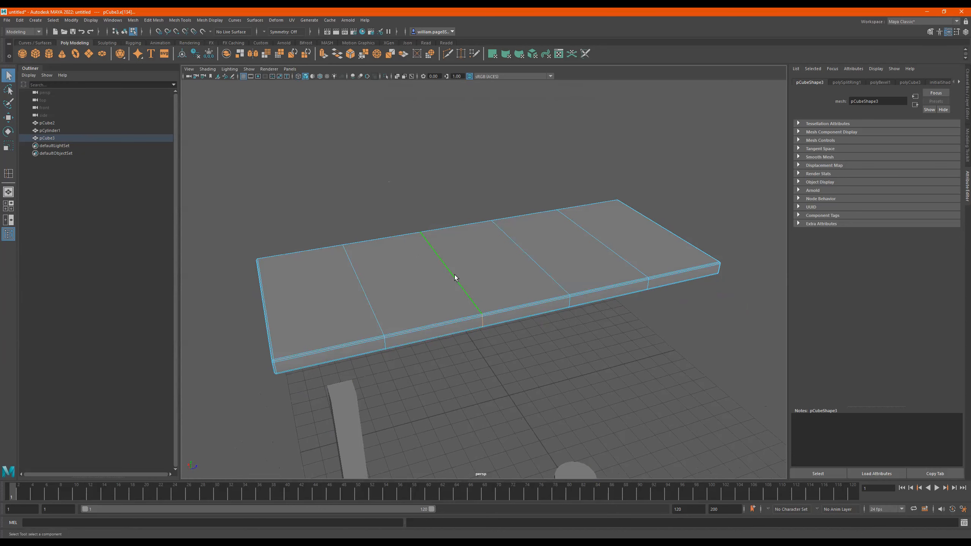
- Select the two outermost crosswise edge loops and scale them apart along the length to near the slab's ends
left_click(362, 289)
left_click_drag(363, 289, 612, 336, "alt")
left_click(629, 282, "shift")
key("r")
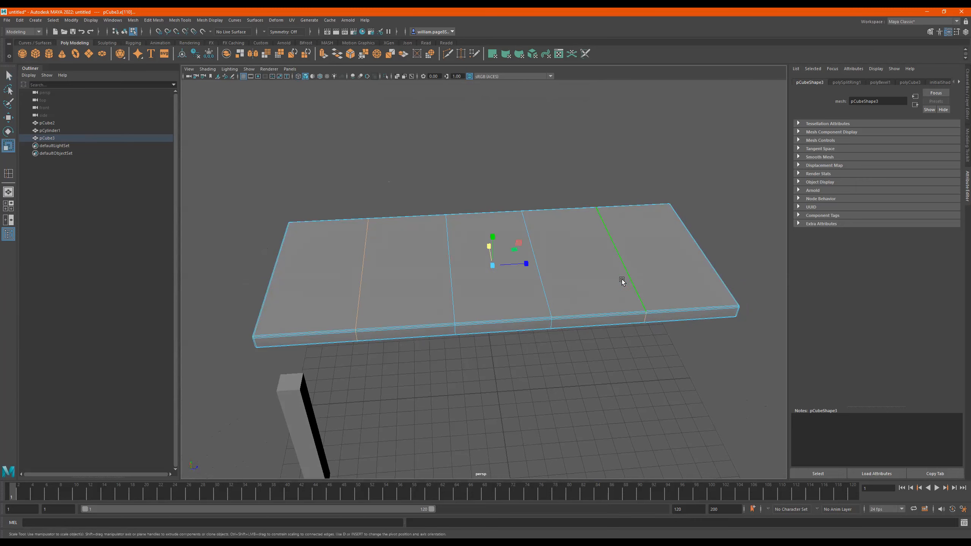
left_click_drag(524, 266, 545, 267)
left_click_drag(507, 297, 514, 284, "alt")
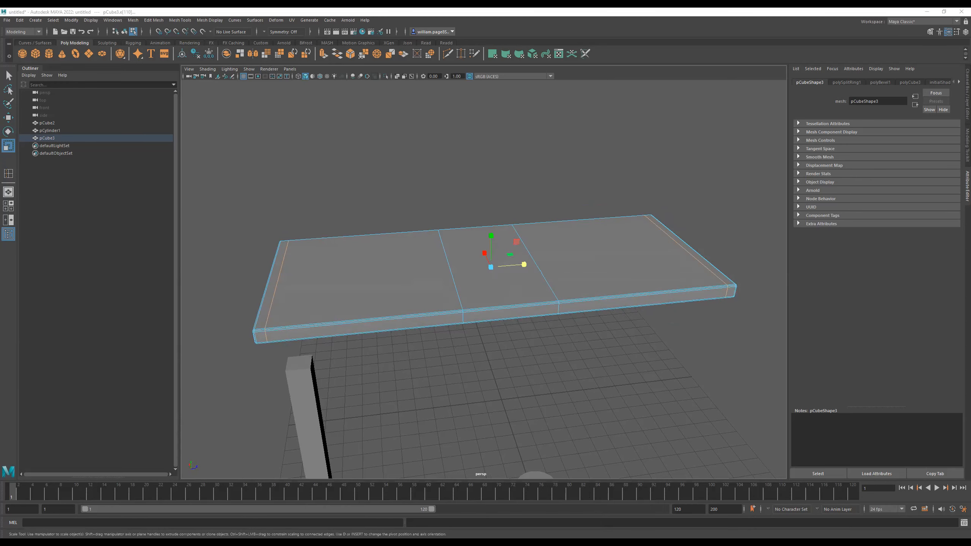
- Select the two middle crosswise edge loops and scale them apart to just inside the outer pair of loops
left_click_drag(596, 215, 489, 278, "alt")
left_click(454, 289)
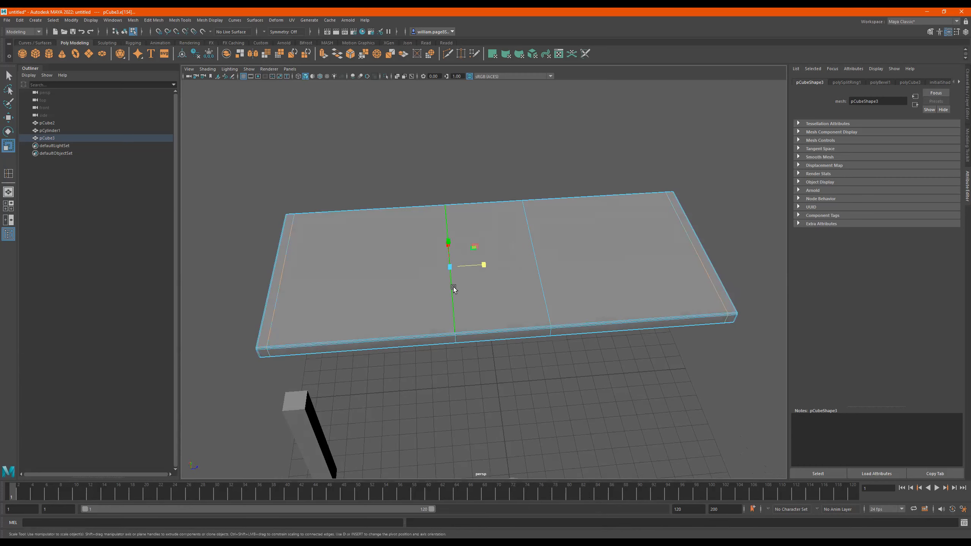
left_click(539, 271, "shift")
mouse_move(612, 379)
left_mouse_down("alt")
mouse_move(611, 324)
mouse_move(598, 366)
left_mouse_up("alt")
left_click_drag(527, 265, 646, 288)
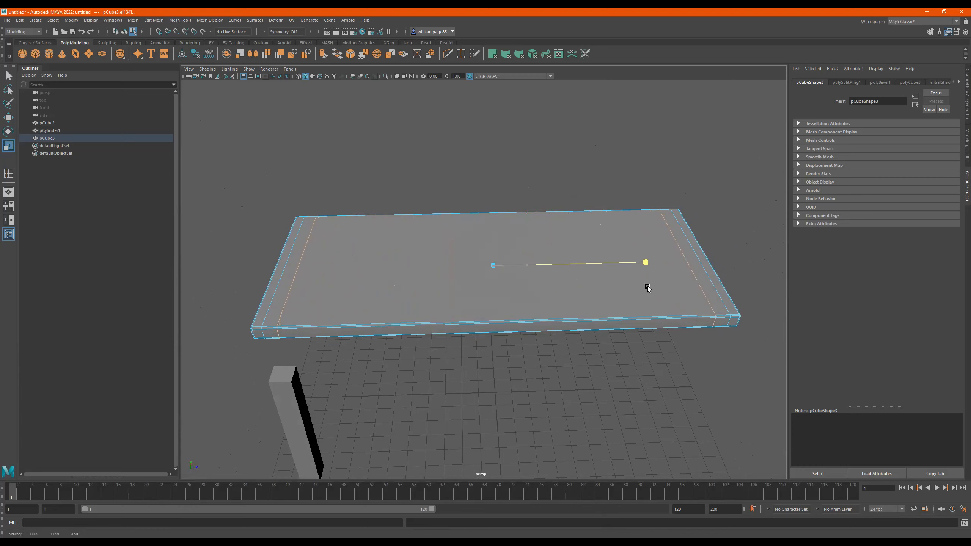
left_click_drag(647, 289, 647, 288)
left_click_drag(521, 288, 551, 287, "alt")
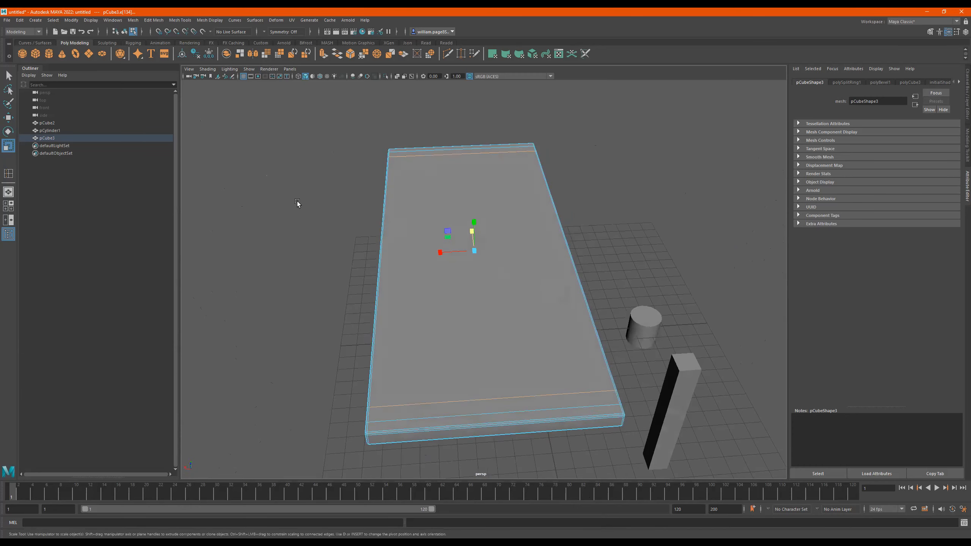
- Insert four equally spaced edge loops running lengthwise along the slab, and leave the Insert Edge Loop Tool
mouse_move(343, 189)
left_mouse_down("alt")
mouse_move(323, 197)
mouse_move(296, 190)
mouse_move(294, 178)
mouse_move(361, 204)
mouse_move(336, 195)
left_mouse_up("alt")
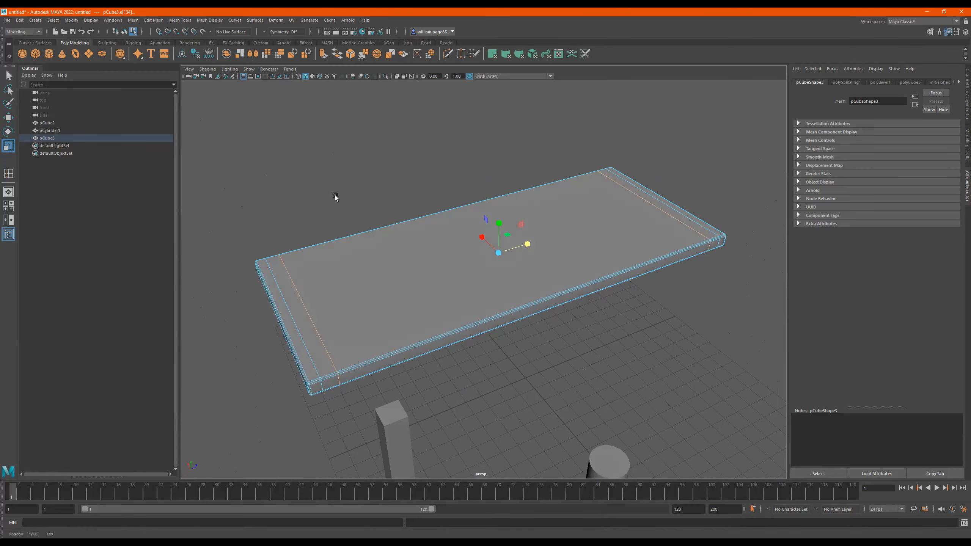
right_click(405, 284, "shift")
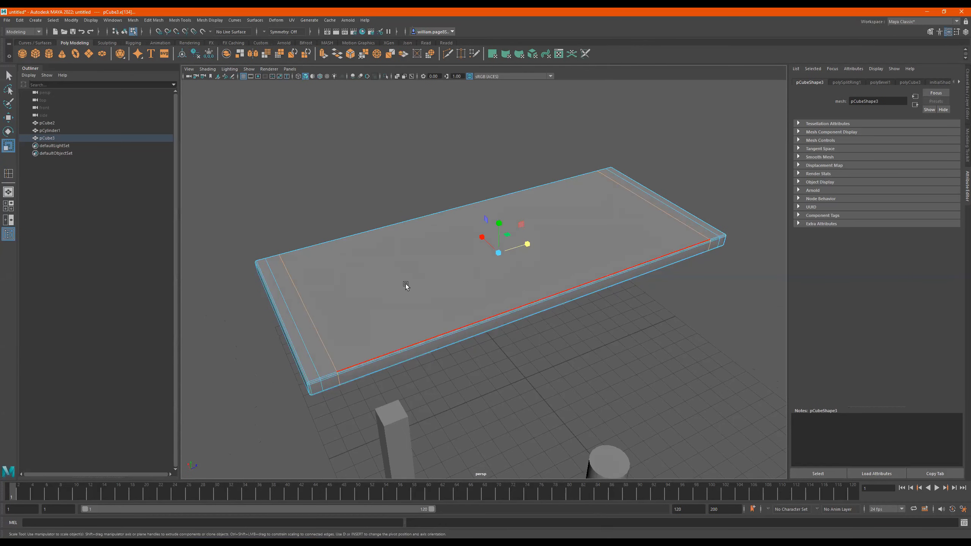
key("y")
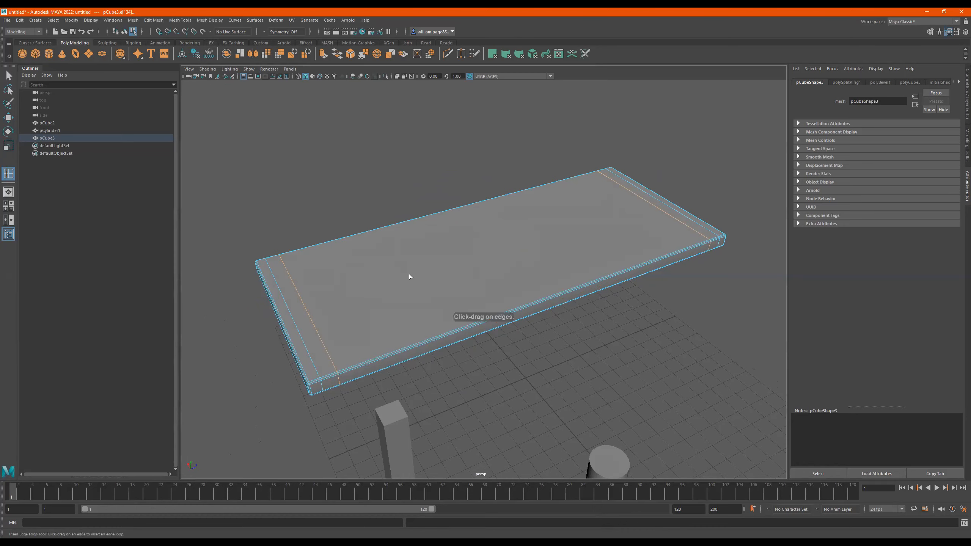
left_click_drag(423, 284, 449, 364, "alt")
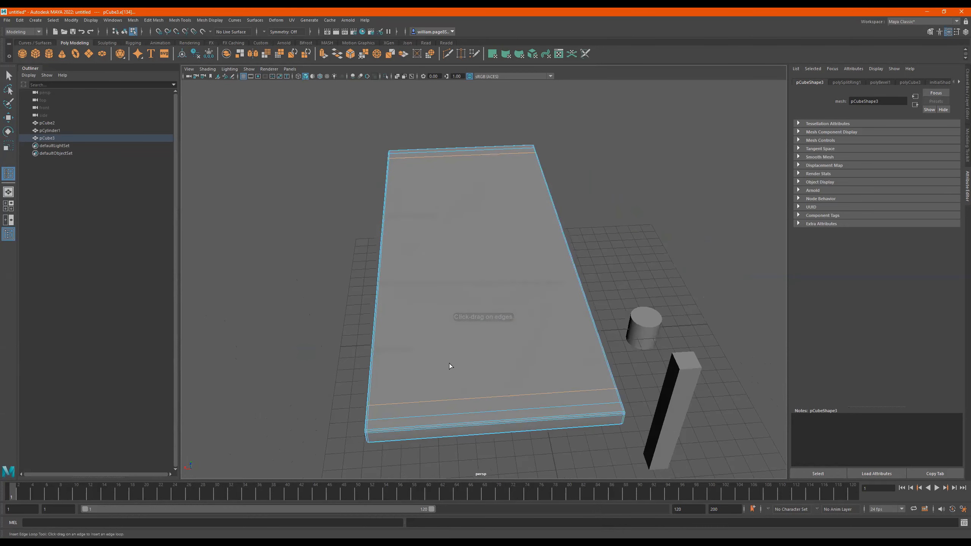
left_click(499, 396)
left_click_drag(480, 347, 582, 363, "alt")
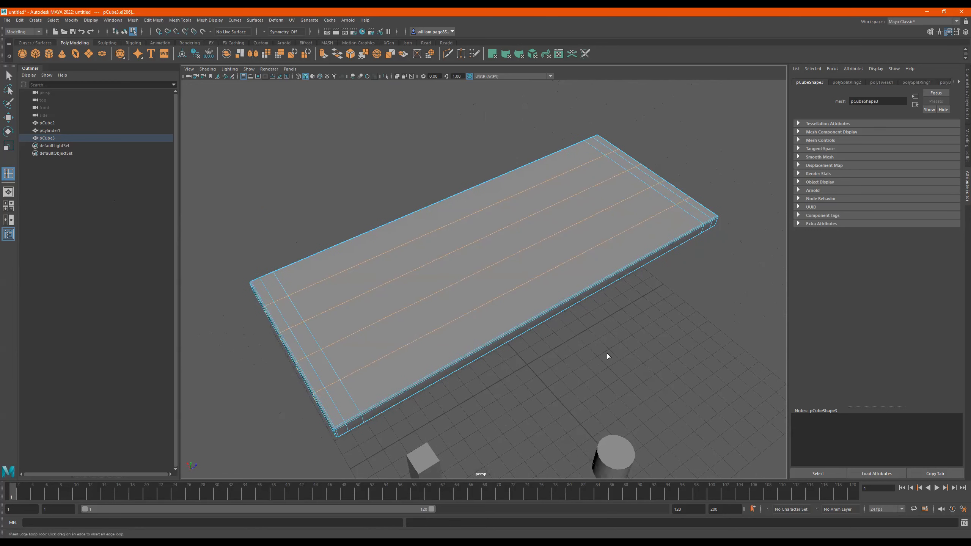
key("q")
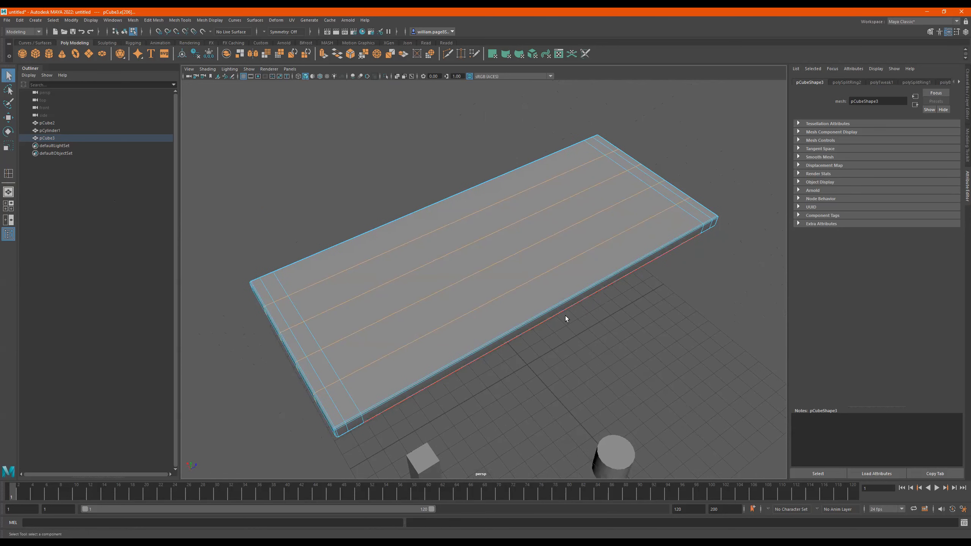
left_click_drag(566, 316, 636, 318, "alt")
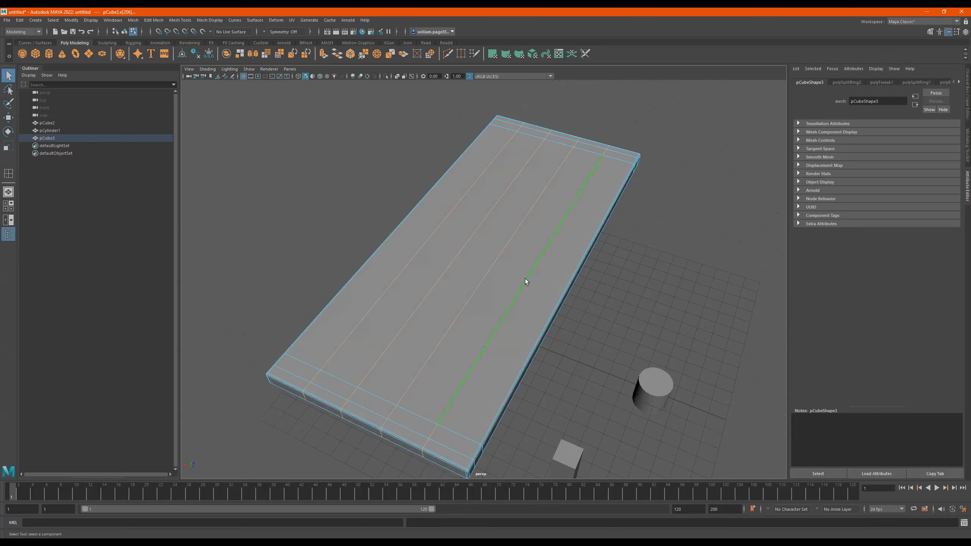
- Select the two outermost lengthwise edge loops and scale them apart across the width to near the slab's long sides
left_click_drag(538, 302, 455, 282, "alt")
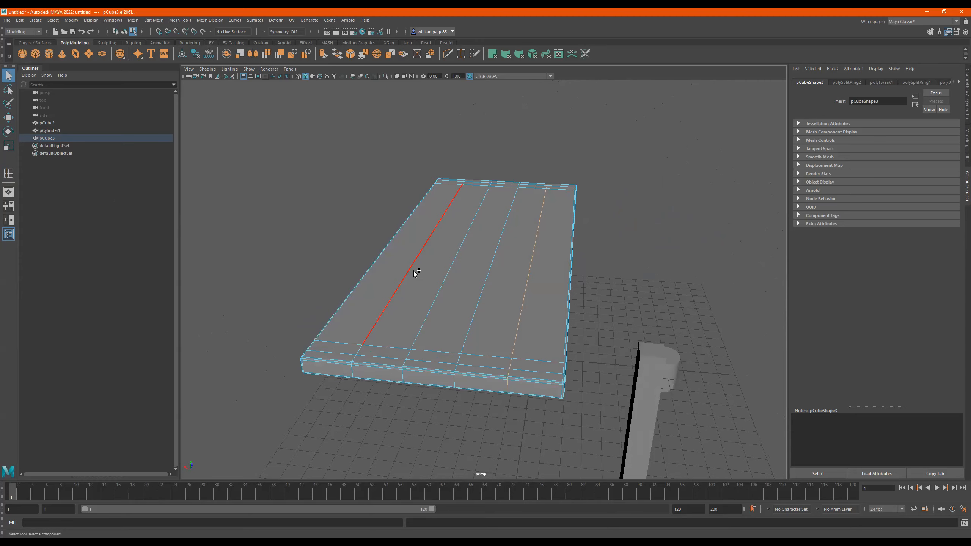
left_click_drag(542, 303, 530, 326, "alt")
key("r")
left_click_drag(453, 237, 436, 238)
- Select the two middle lengthwise edge loops and scale them apart to just inside the outer lengthwise pair
left_click_drag(490, 319, 479, 308, "alt")
left_click(478, 311)
left_click(442, 303)
left_click_drag(446, 240, 448, 238)
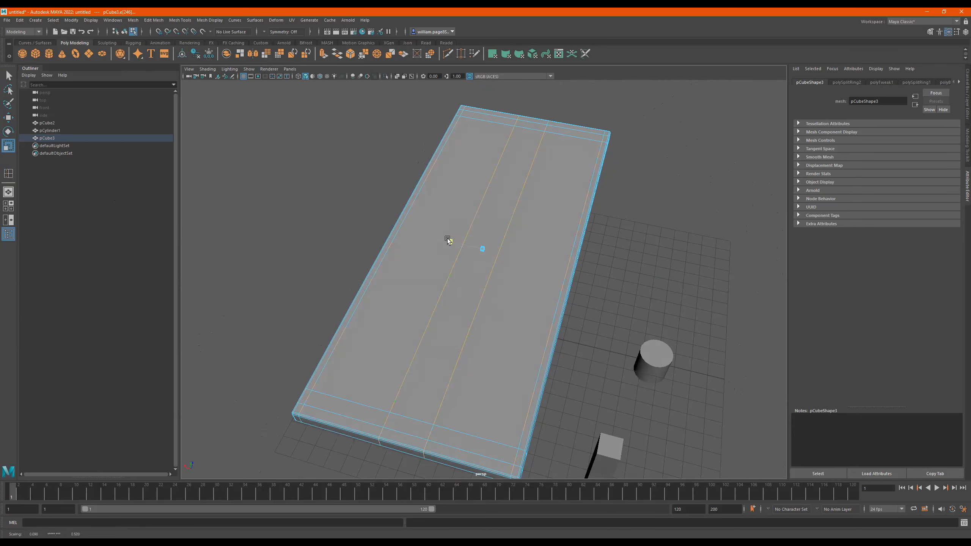
left_click_drag(365, 226, 350, 229)
- Switch to face selection and select the four small inset corner faces on the slab's underside
left_click_drag(427, 275, 442, 199, "alt")
left_click_drag(455, 232, 486, 332, "alt")
left_click_drag(456, 406, 451, 244, "alt")
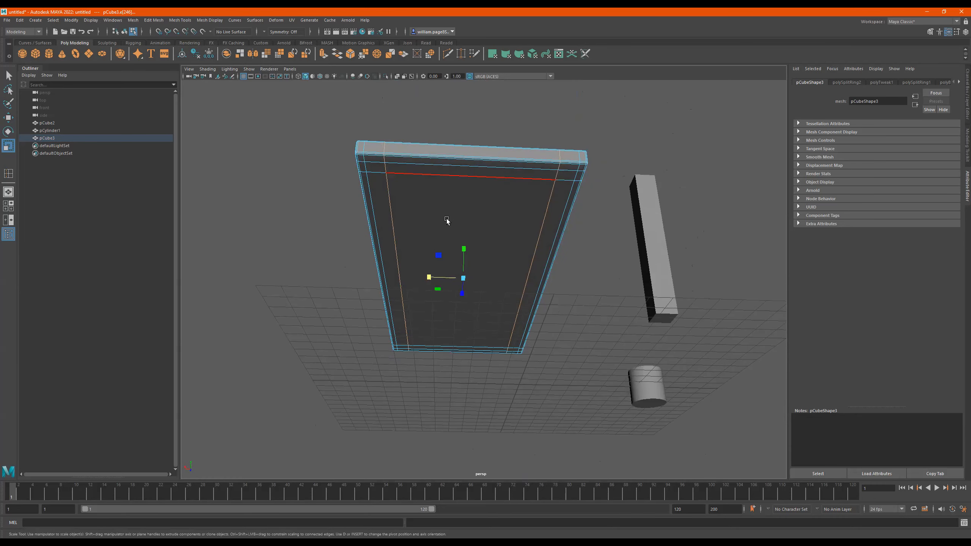
mouse_move(448, 219)
right_mouse_down()
mouse_move(449, 245)
mouse_move(447, 232)
right_mouse_up()
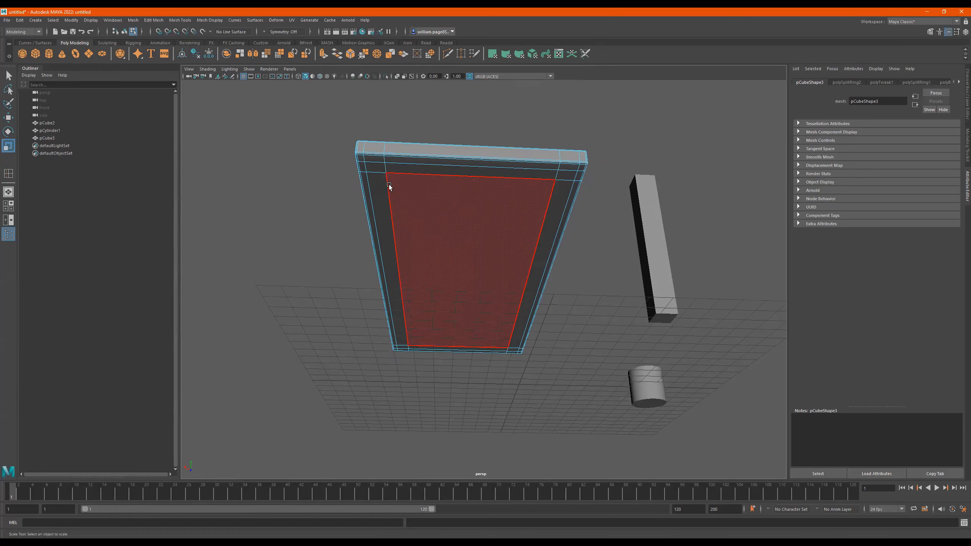
left_click(376, 165)
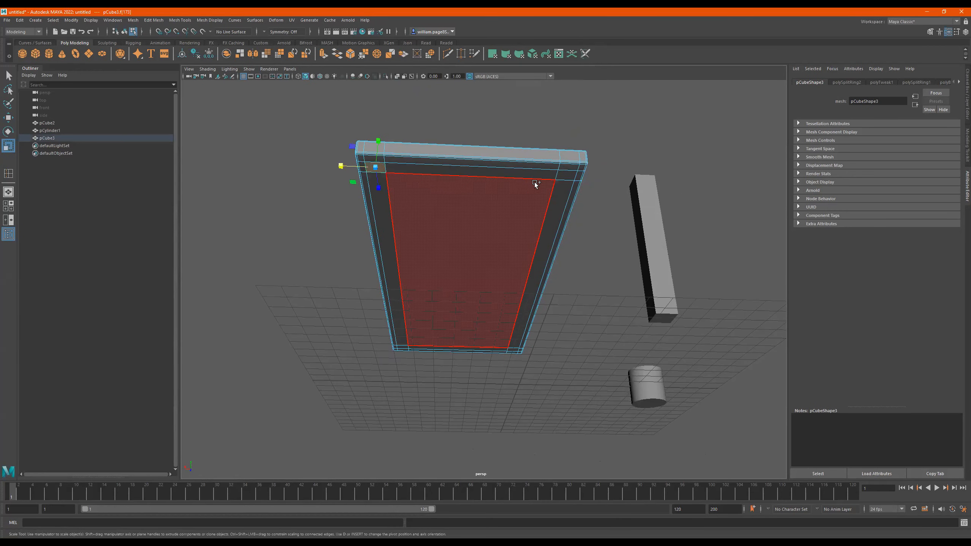
left_click(564, 175, "shift")
left_click_drag(392, 278, 715, 382, "alt")
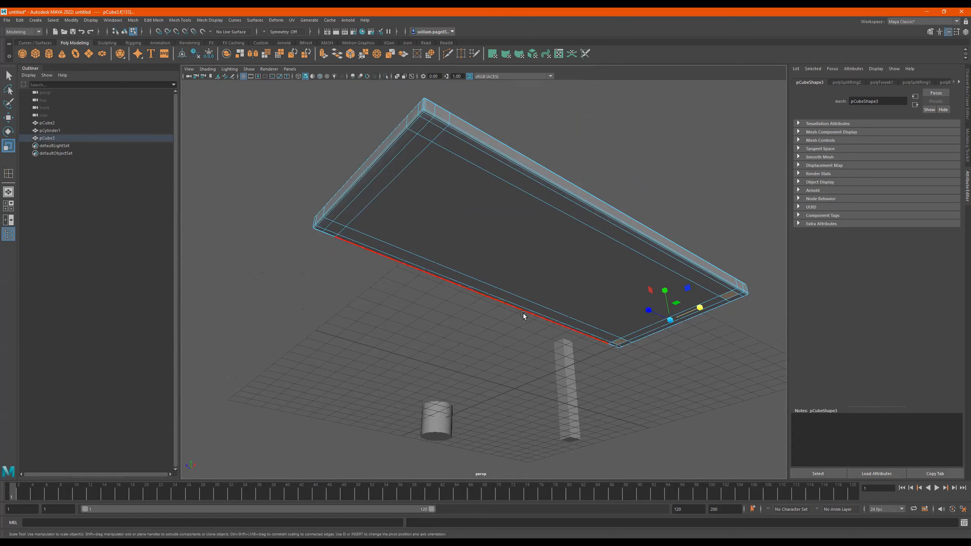
left_click_drag(524, 314, 558, 244, "alt")
left_click(523, 178, "shift")
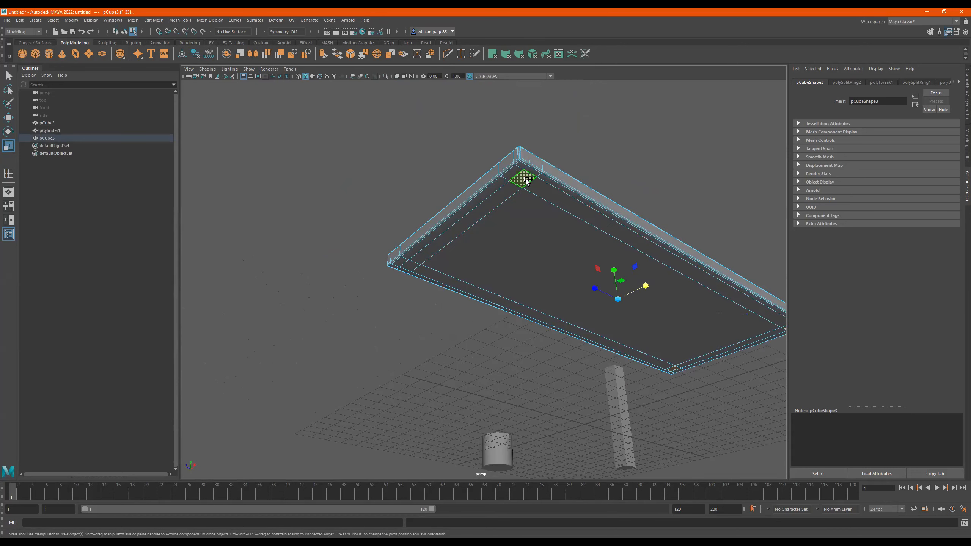
left_click(408, 265, "shift")
- Extrude the four selected corner faces downward with a thickness of 3.9 to form table legs
left_click_drag(623, 325, 398, 345, "alt")
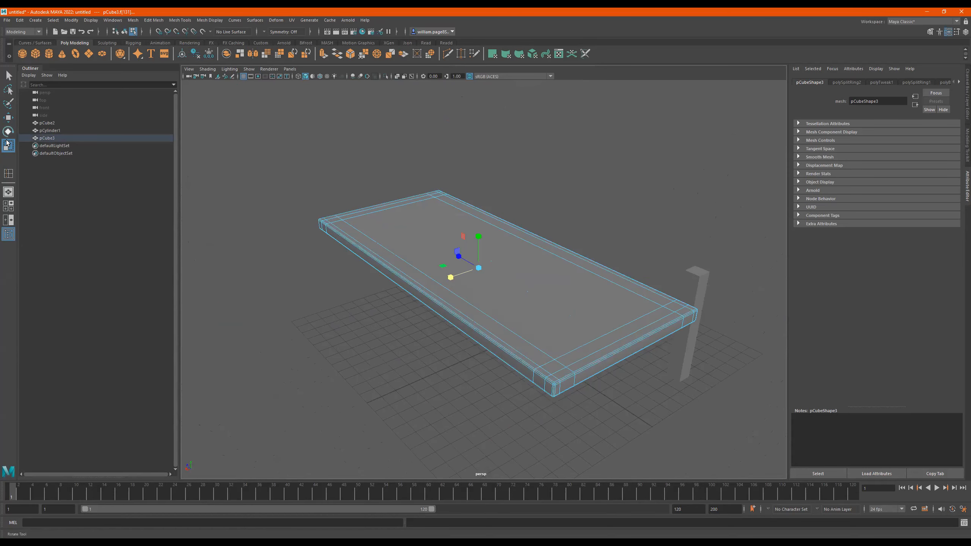
left_click_drag(498, 266, 557, 191, "alt")
mouse_move(614, 233)
left_mouse_down("alt")
mouse_move(622, 223)
mouse_move(620, 242)
left_mouse_up("alt")
left_click_drag(640, 284, 651, 333, "alt")
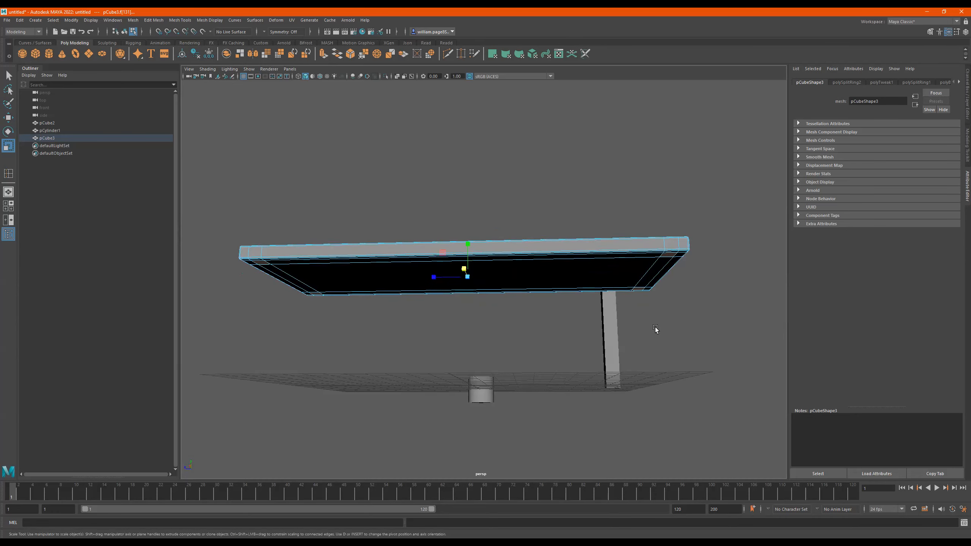
right_click(556, 311, "shift")
right_click(557, 311, "shift")
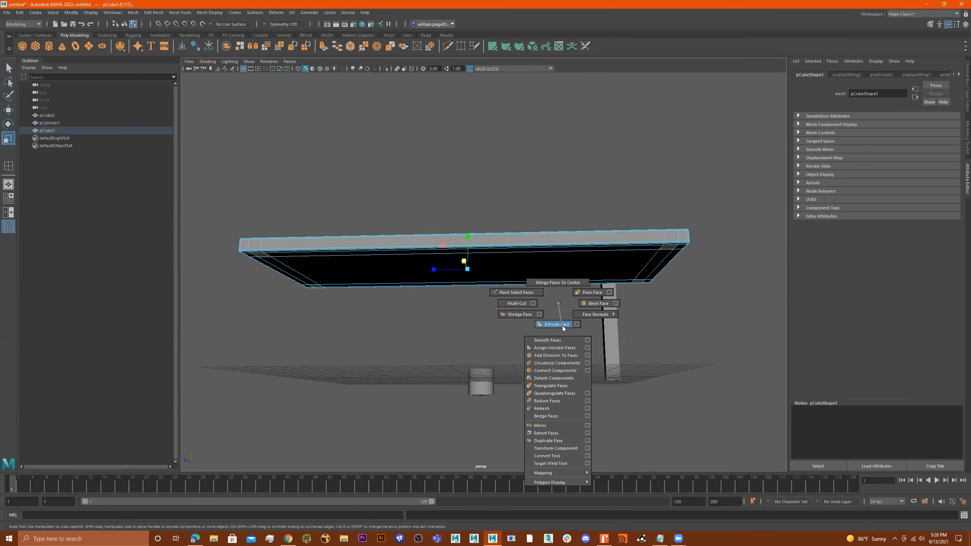
left_click(562, 325)
left_click_drag(546, 323, 482, 329, "alt")
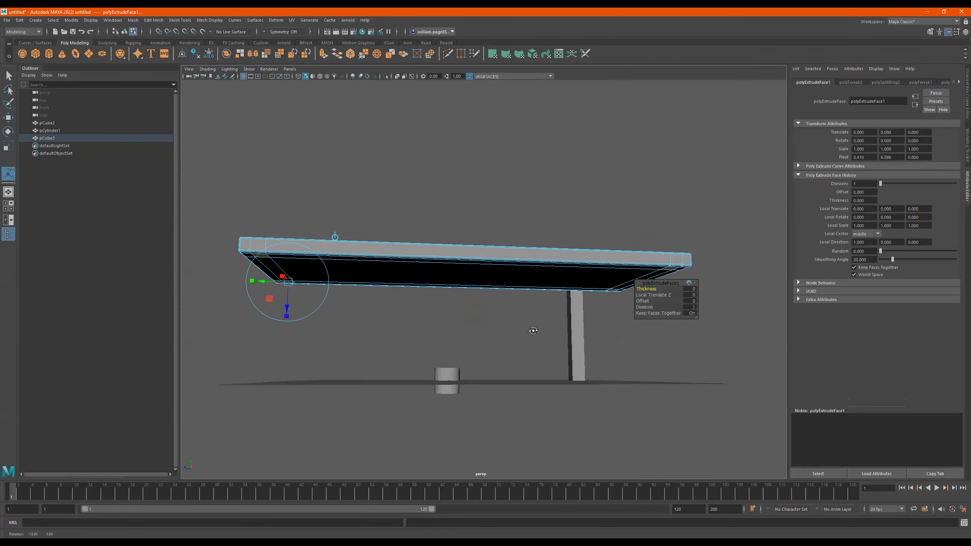
middle_click_drag(416, 315, 622, 304, "alt")
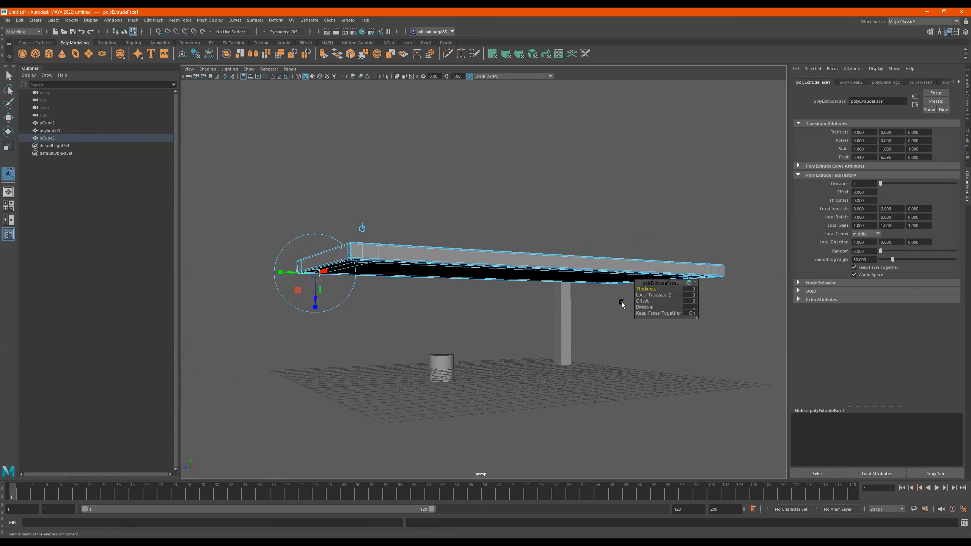
left_click_drag(645, 288, 784, 299)
- Lengthen the extruded legs with a local Z translation of about 1.93
left_click_drag(315, 307, 324, 345)
right_click_drag(343, 342, 433, 342, "alt")
left_click_drag(433, 342, 448, 306, "alt")
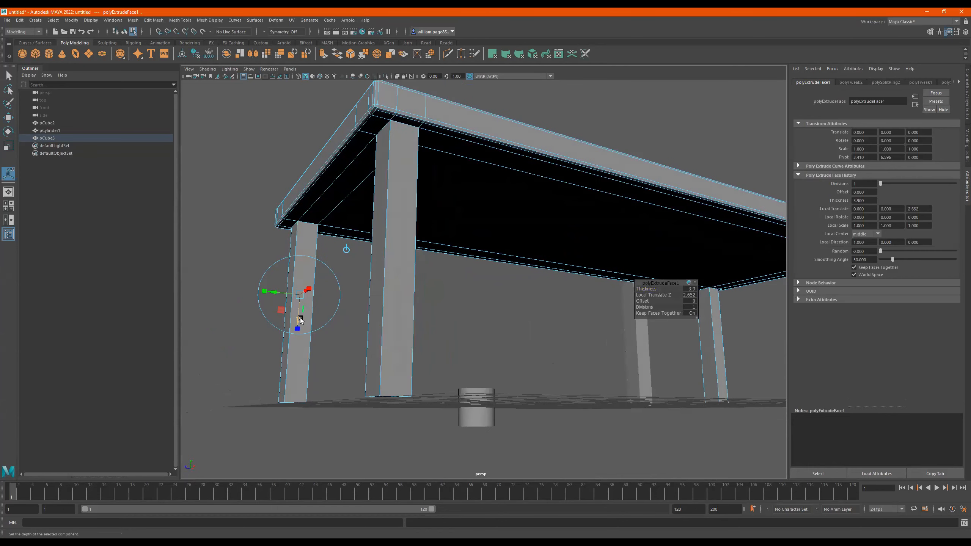
left_click_drag(298, 323, 301, 303)
- Set the leg extrusion's offset to 0.17 so the legs taper toward their lower ends
left_click_drag(373, 301, 407, 308, "alt")
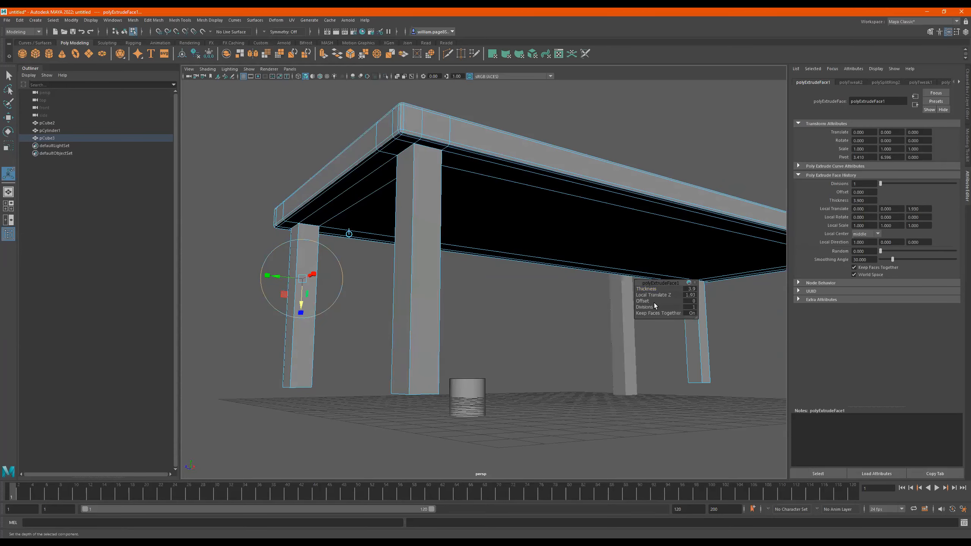
left_click_drag(643, 302, 528, 303)
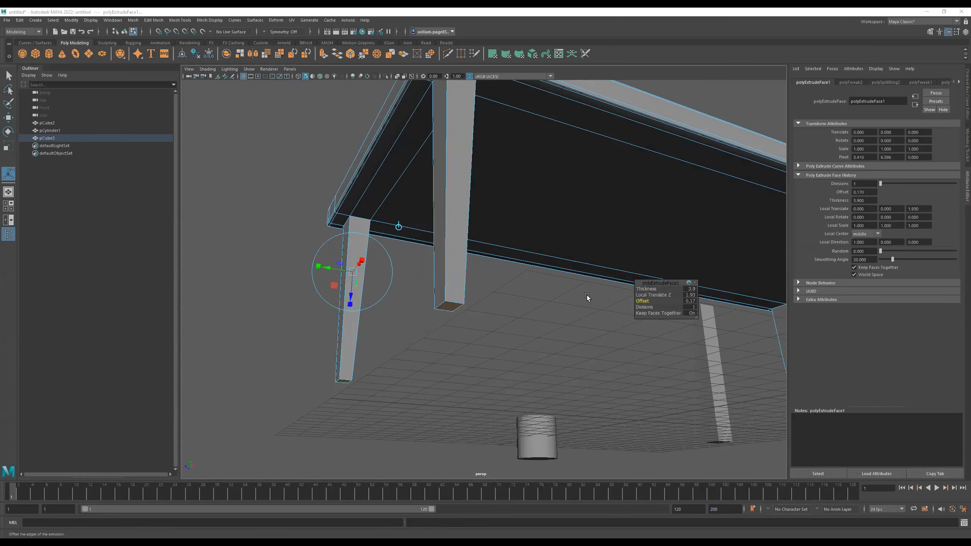
left_click_drag(351, 285, 353, 291)
key("ctrl+z")
left_click_drag(519, 289, 521, 292, "alt")
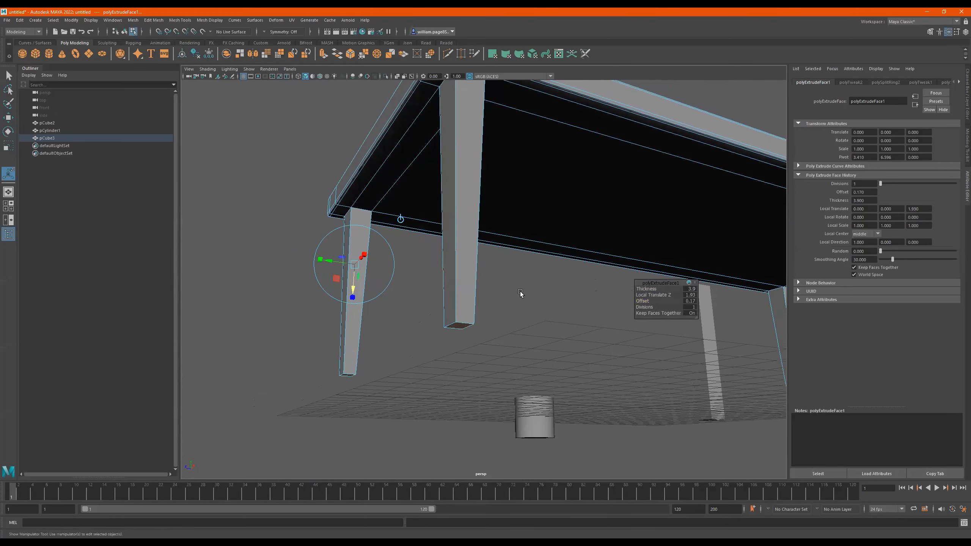
- Extrude the leg ends down by about 0.173 with an offset of -0.12 to flare them outward
key("ctrl+e")
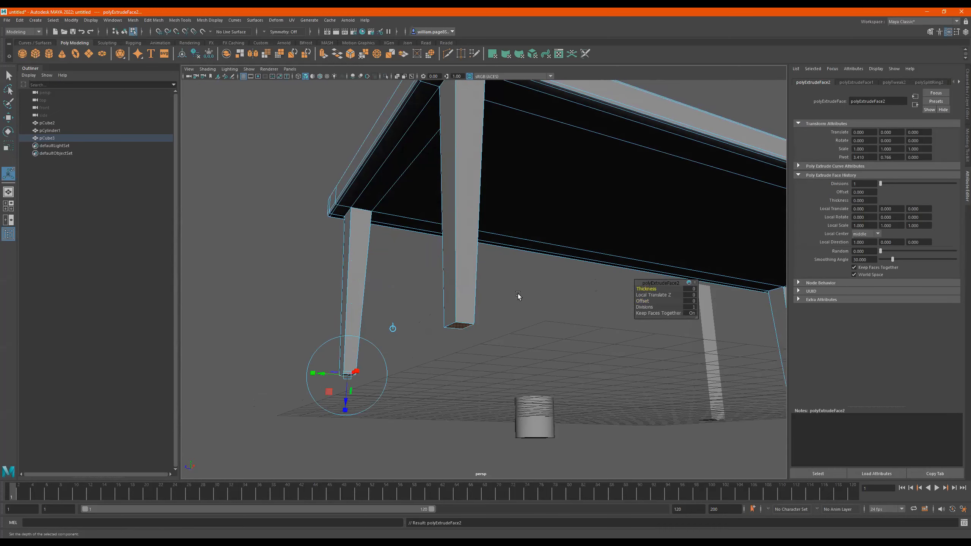
left_click_drag(345, 400, 345, 408)
left_click_drag(415, 381, 516, 347, "alt")
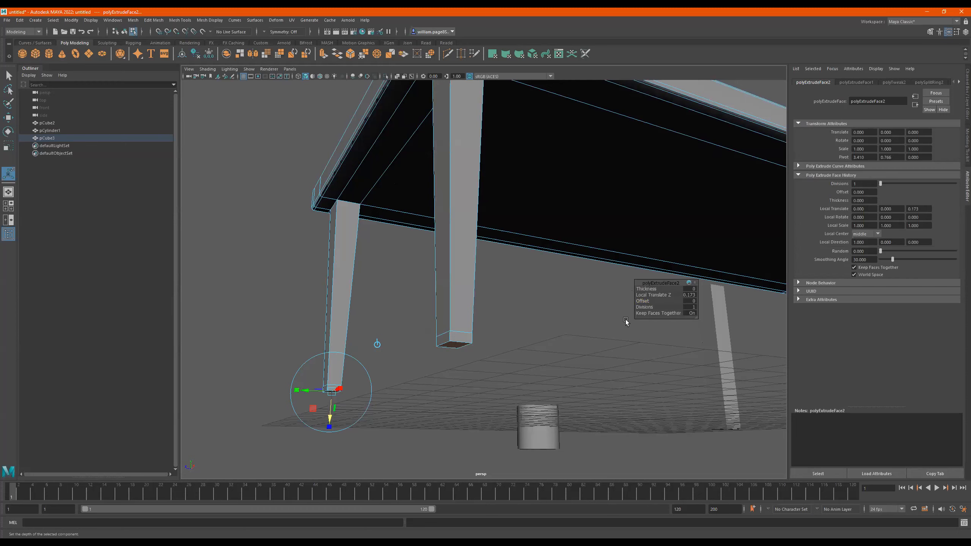
left_click_drag(642, 301, 637, 301)
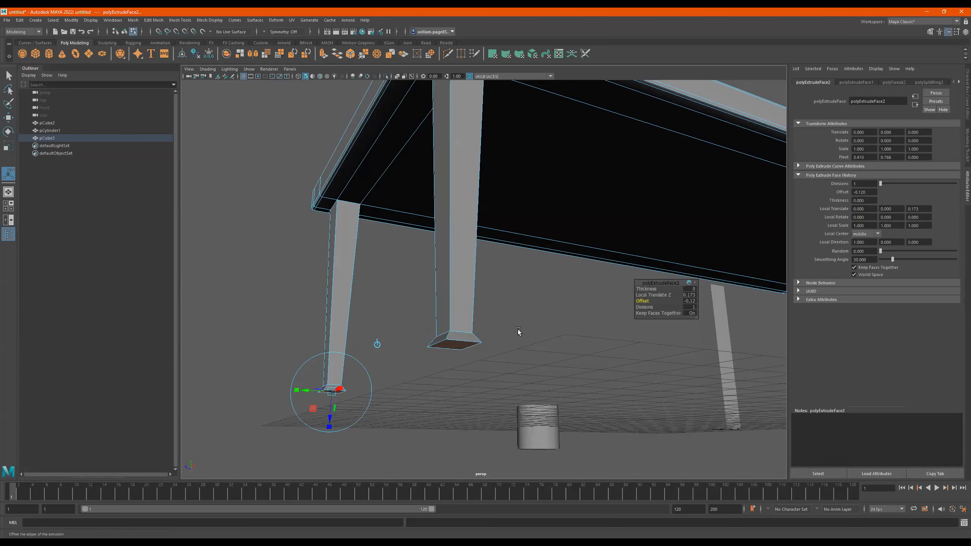
- Extrude the flared leg ends straight down by about 0.288 to form a foot block
left_click_drag(499, 342, 596, 349, "alt")
right_click_drag(514, 317, 622, 315, "alt")
left_click_drag(621, 315, 542, 288, "alt")
key("ctrl+e")
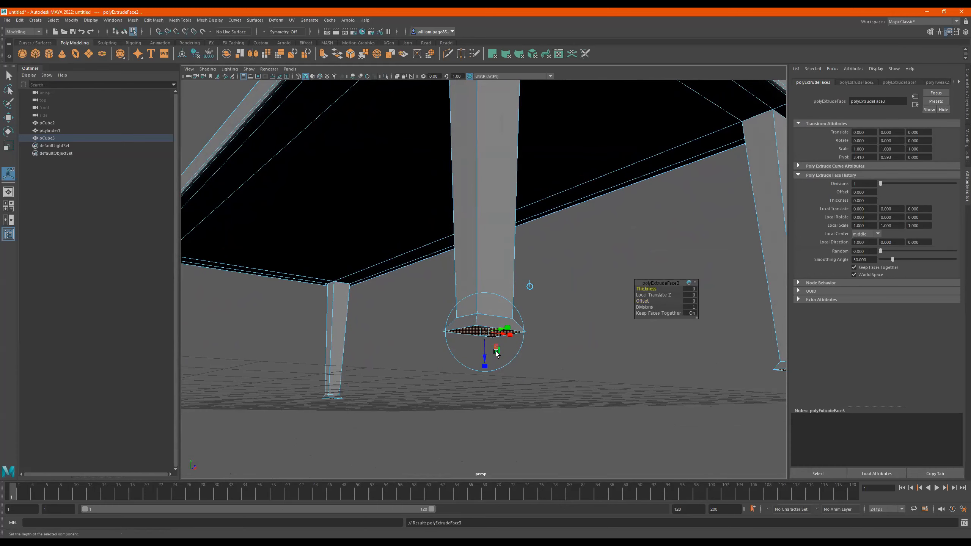
left_click_drag(485, 357, 481, 381)
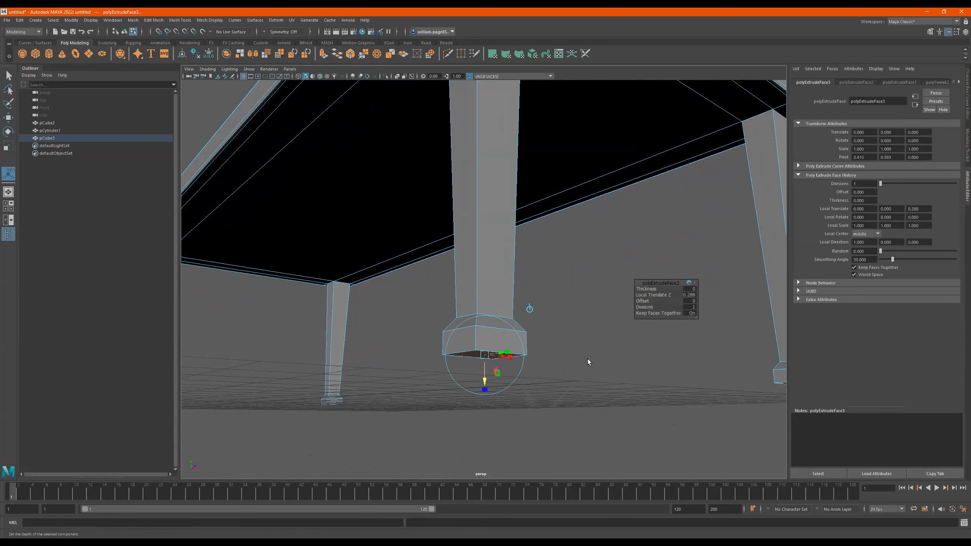
- Extrude the foot blocks down with an inward taper, and extrude the narrowed ends straight down by about 0.245
key("ctrl+e")
left_click_drag(485, 380, 484, 392)
left_click_drag(643, 304, 647, 305)
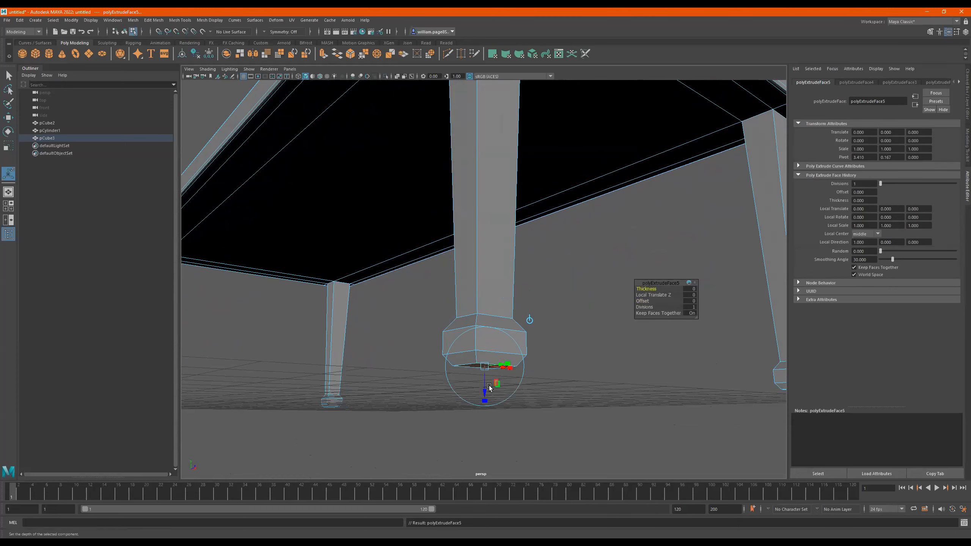
left_click_drag(490, 386, 487, 442)
left_click_drag(518, 374, 542, 356, "alt")
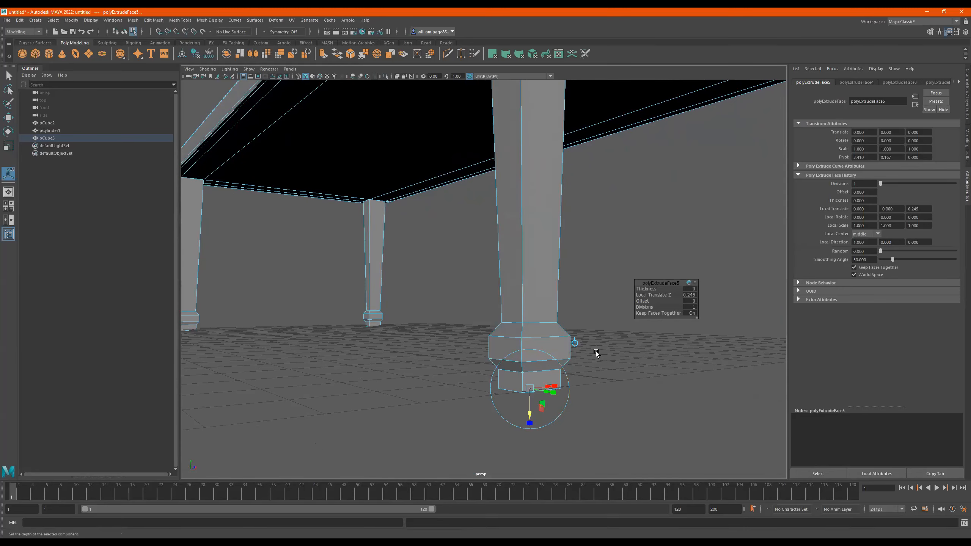
- Extrude the leg ends down by about 0.077 with an offset of -0.3 to flare out a wide base
key("ctrl+e")
left_click_drag(528, 413, 530, 418)
left_click_drag(642, 301, 642, 300)
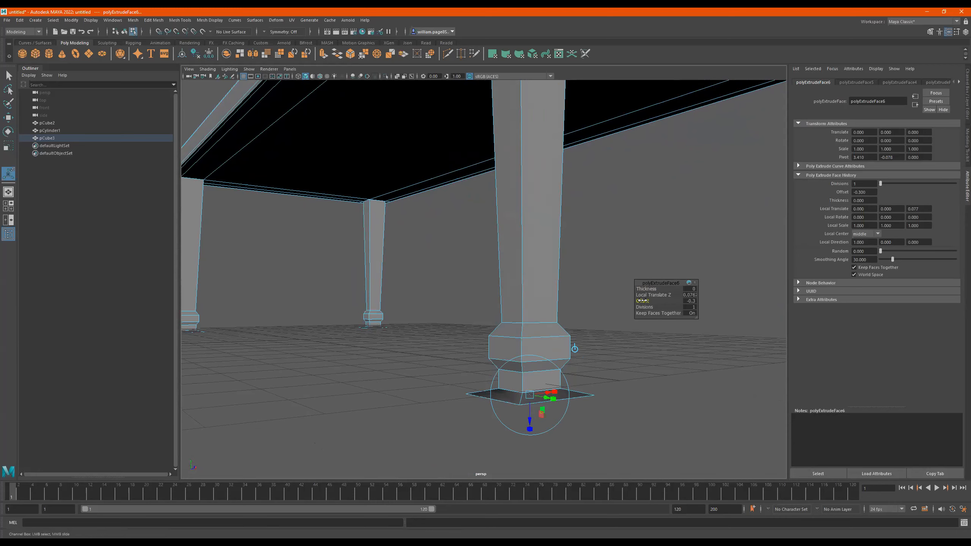
middle_click_drag(566, 361, 588, 290, "alt")
left_click_drag(555, 337, 556, 362)
- Extrude the wide leg bases straight down by about 0.25 and return the table to object mode
key("ctrl+e")
mouse_move(626, 359)
left_mouse_down("alt")
mouse_move(622, 348)
mouse_move(613, 351)
left_mouse_up("alt")
key("q")
left_click_drag(447, 340, 498, 340, "alt")
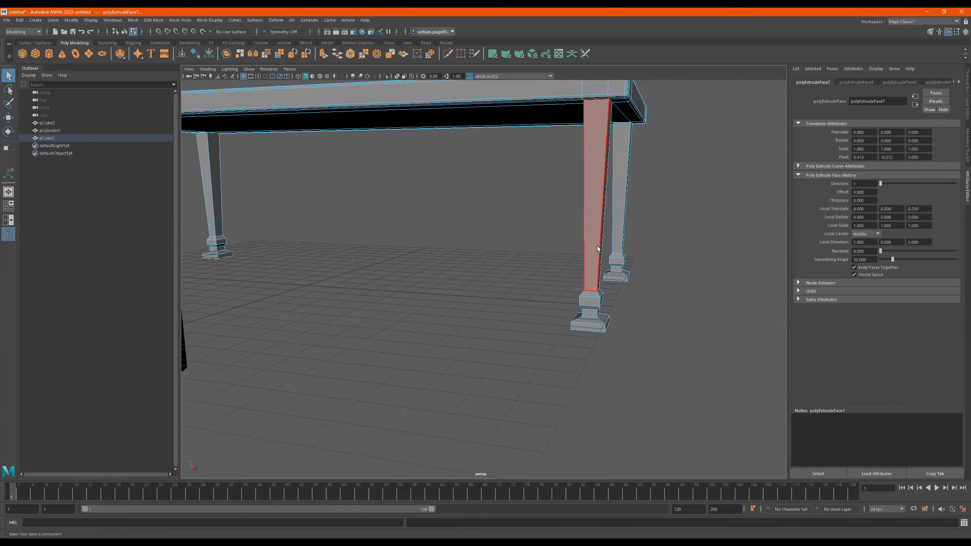
key("F8")
scroll(531, 212, "down", 5)
left_click_drag(531, 213, 510, 226, "alt")
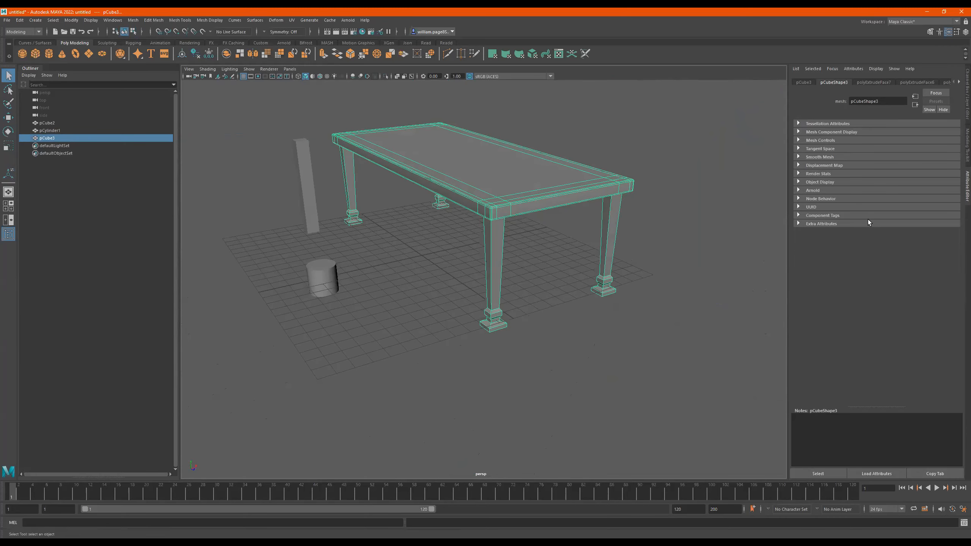
left_click_drag(590, 248, 567, 236, "alt")
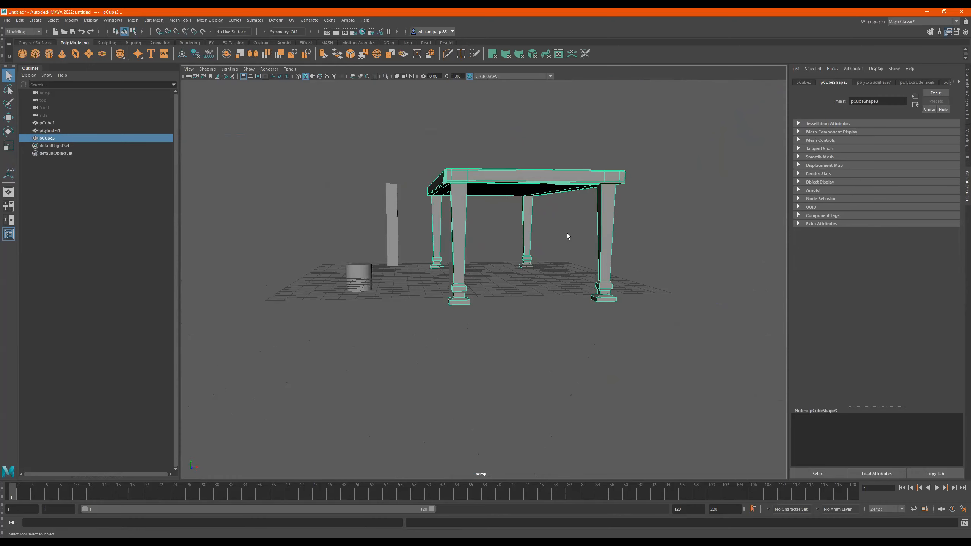
- Create a polygon plane and scale it up into a large floor beneath the table, and deselect it
left_click_drag(487, 278, 403, 152, "alt")
left_click(88, 56)
key("r")
left_click_drag(457, 260, 853, 337)
left_click_drag(667, 319, 679, 319, "alt")
left_click(680, 397)
- Select the vertices of all four table feet and move them up until the feet rest above the floor plane
scroll(584, 288, "up", 2)
mouse_move(584, 287)
left_mouse_down("alt")
mouse_move(625, 294)
mouse_move(574, 282)
mouse_move(595, 275)
left_mouse_up("alt")
scroll(585, 284, "up", 4)
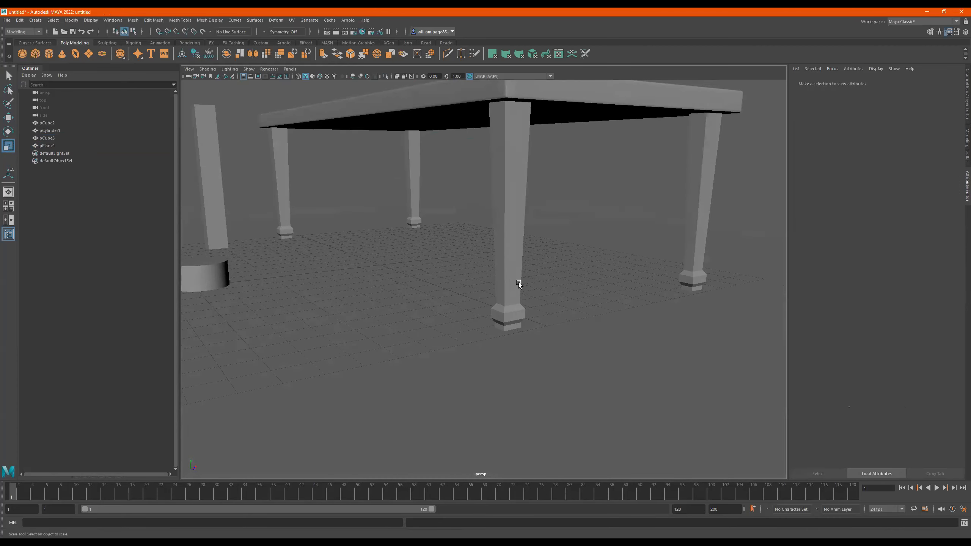
left_click_drag(511, 286, 485, 258, "alt")
left_click(453, 221)
left_click_drag(369, 231, 461, 231, "alt")
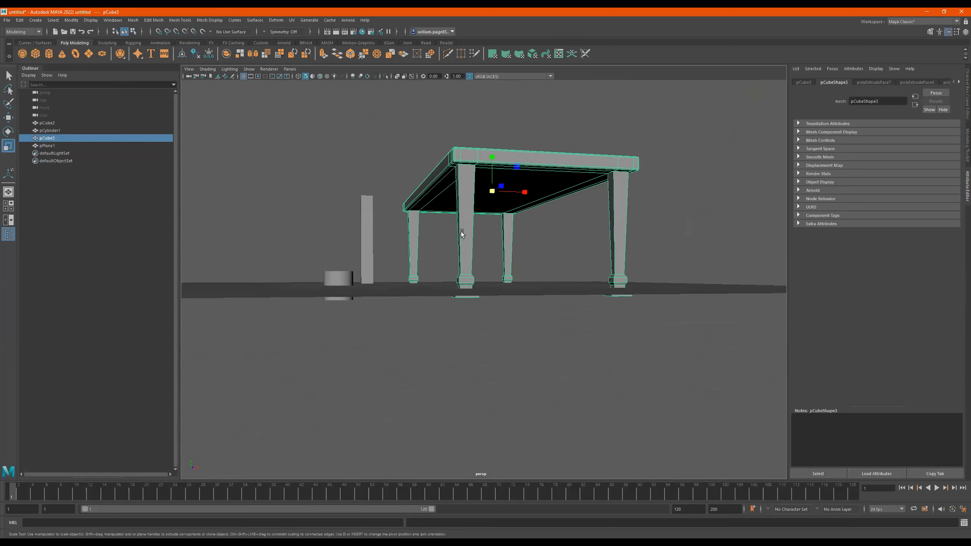
right_click_drag(469, 232, 417, 227)
left_click_drag(709, 232, 435, 335)
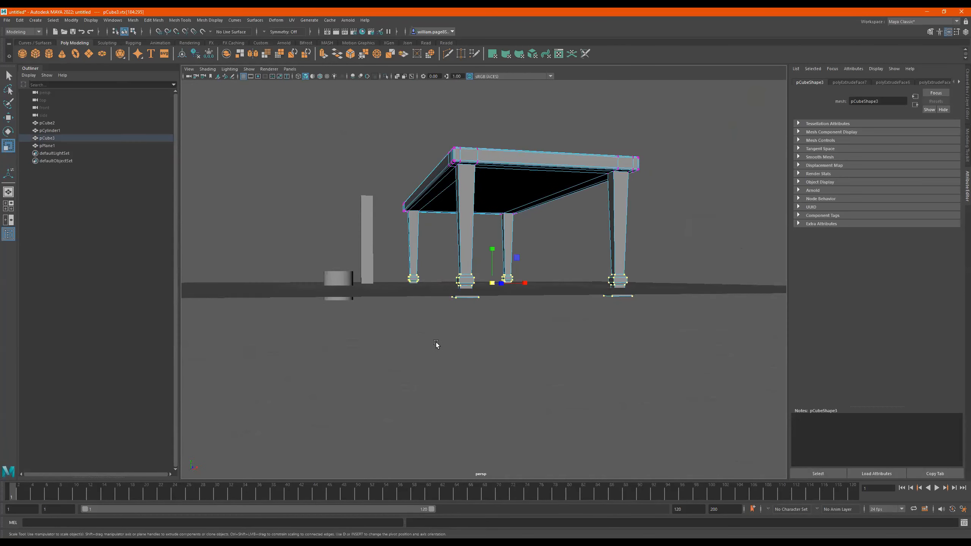
key("w")
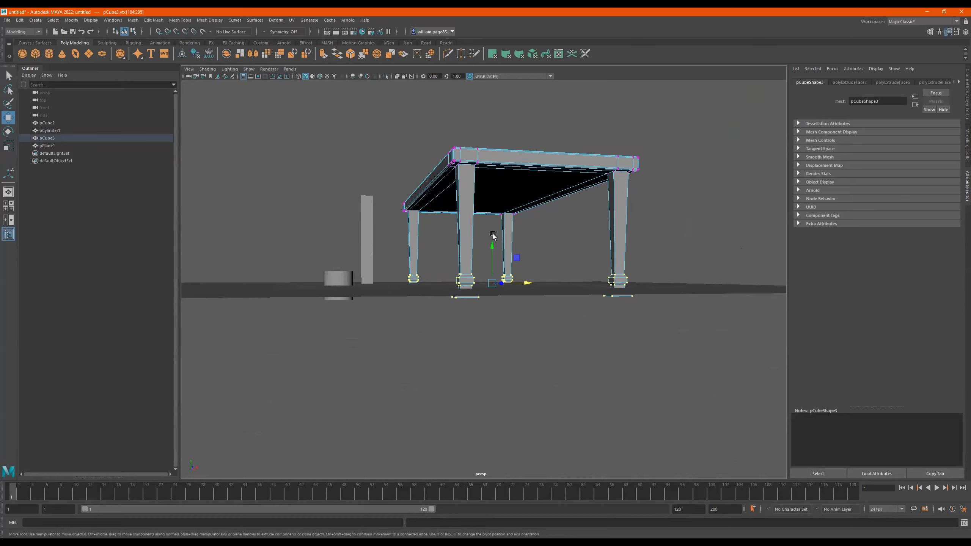
left_click_drag(494, 246, 467, 232)
right_click_drag(463, 230, 544, 194)
left_click_drag(493, 228, 543, 246, "alt")
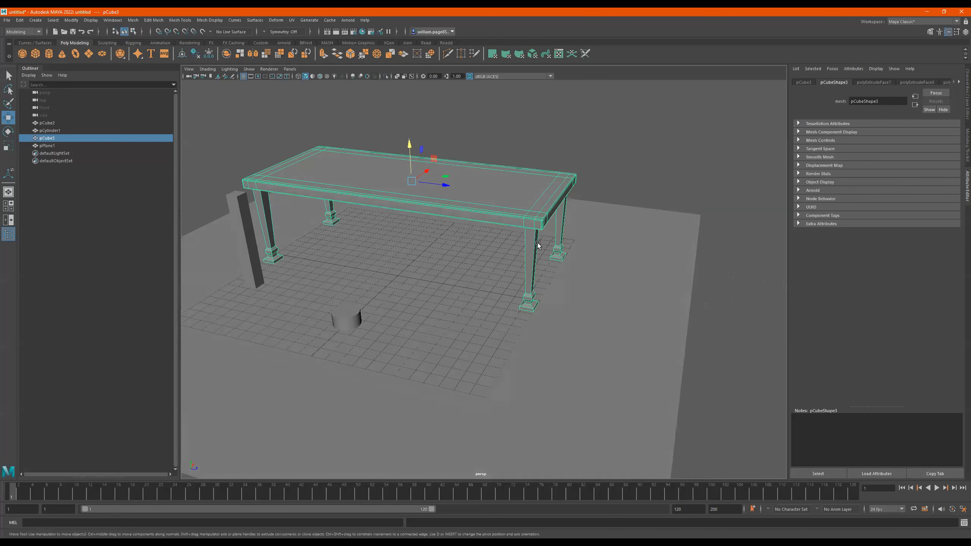
- Select the vertices at one end of the table and move them inward to shorten the table lengthwise
right_click_drag(422, 207, 355, 192)
left_click_drag(685, 138, 458, 376)
left_click_drag(507, 346, 533, 338, "alt")
left_click_drag(672, 128, 490, 377)
left_click_drag(588, 233, 478, 207)
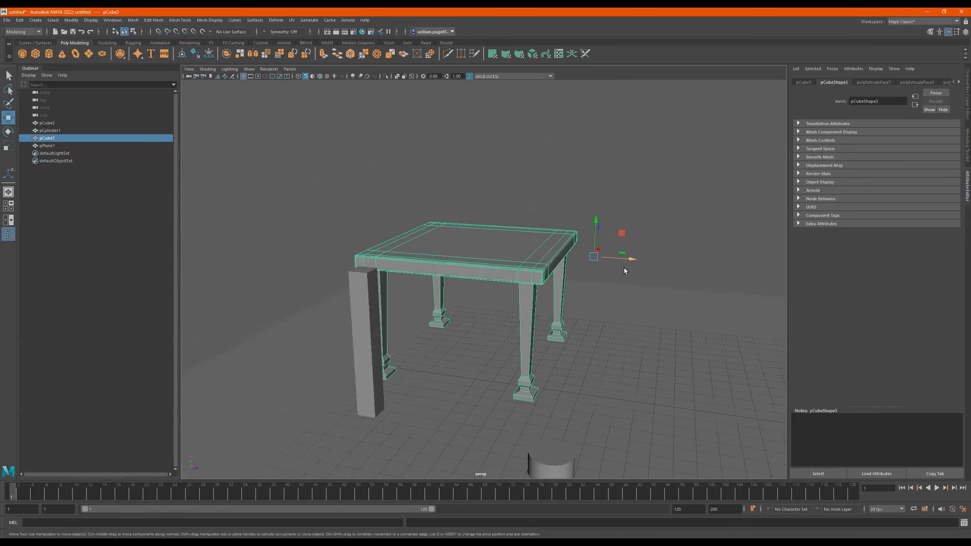
- Try rotating the table about its off-centre pivot, undo the rotation, and center the pivot on the table
key("e")
left_click_drag(613, 229, 635, 255)
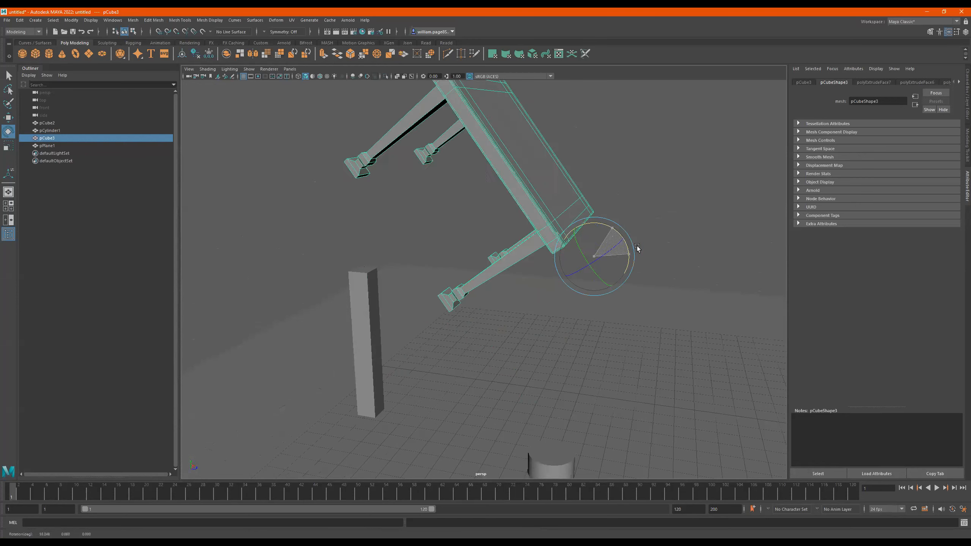
key("ctrl+z")
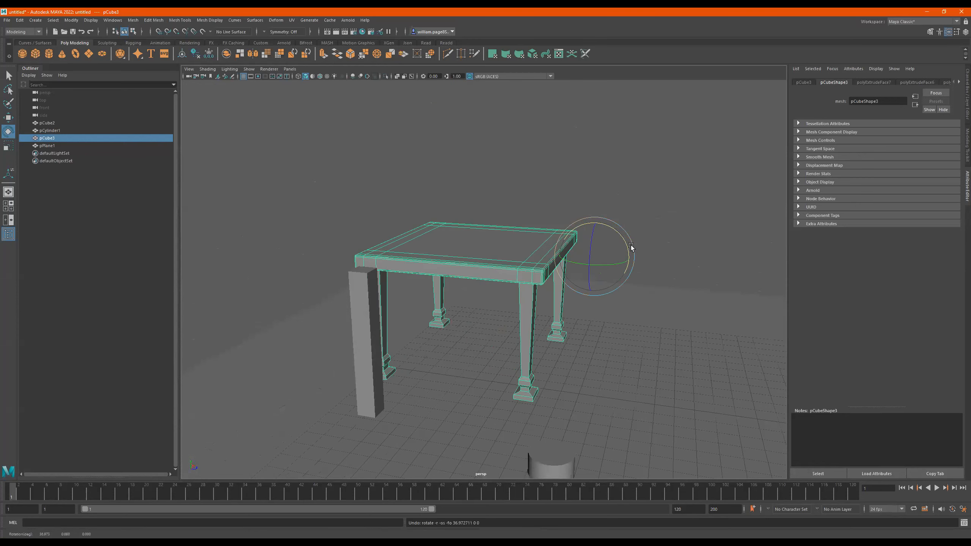
left_click(181, 55)
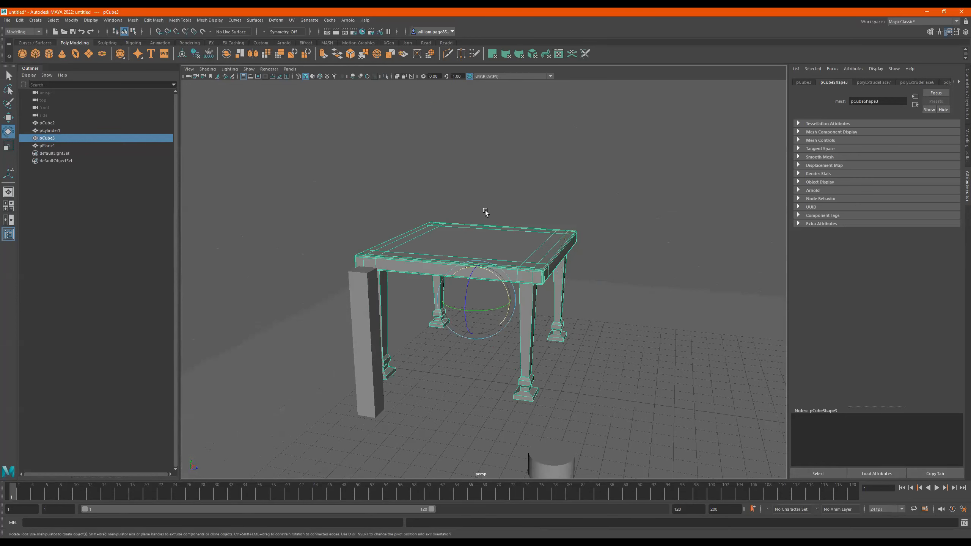
- Duplicate the table and move the copy sideways until it stands clear of the original
left_click_drag(471, 215, 482, 219, "alt")
left_click_drag(487, 253, 472, 177, "alt")
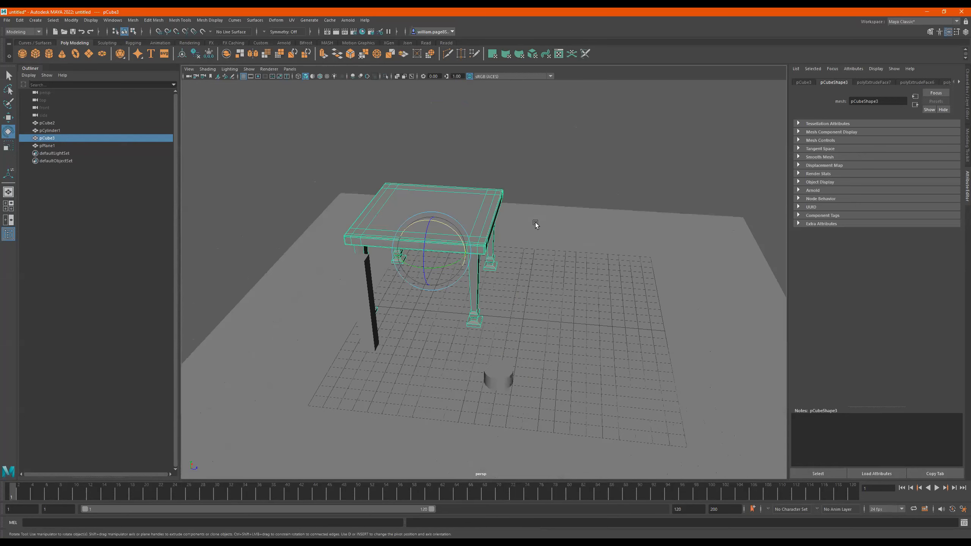
key("w")
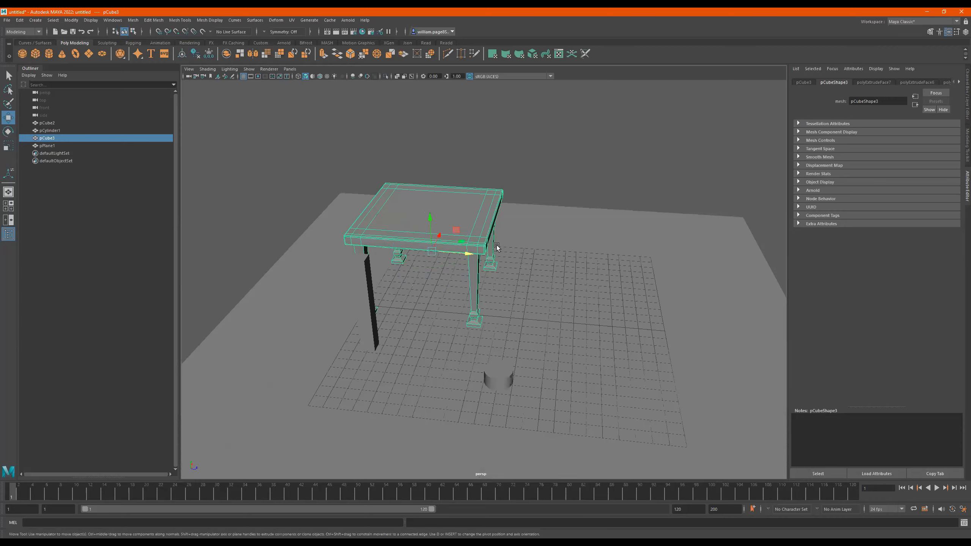
key("ctrl+d")
left_click_drag(469, 254, 543, 198)
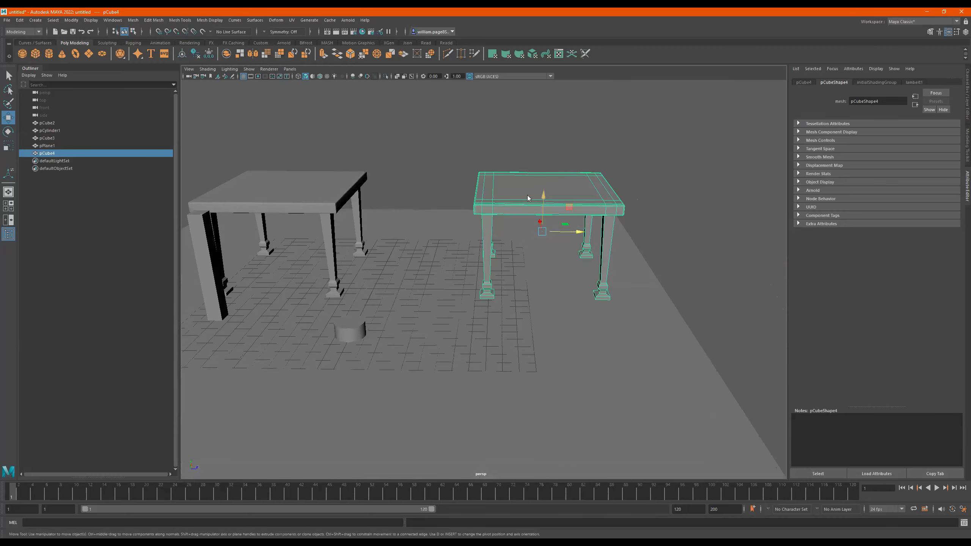
- Select the vertices at the copied table's end nearest the original and move them outward to lengthen it
right_click_drag(543, 197, 484, 193)
left_click_drag(431, 132, 517, 325)
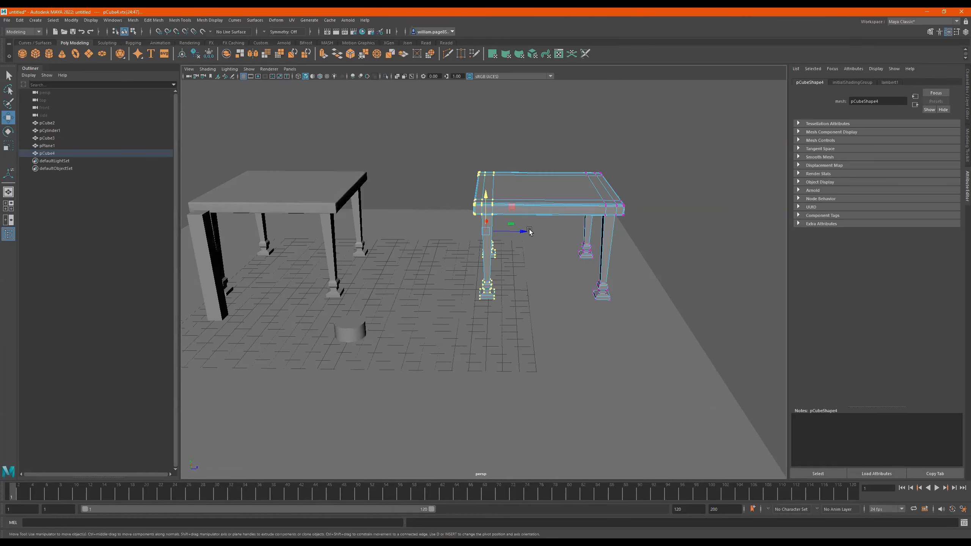
left_click_drag(510, 224, 445, 228)
left_click_drag(554, 238, 494, 204, "alt")
right_click_drag(602, 142, 603, 141)
- Duplicate the lengthened table and move the new copy away to a free area beside it
scroll(601, 144, "down", 3)
left_click_drag(598, 147, 524, 191, "alt")
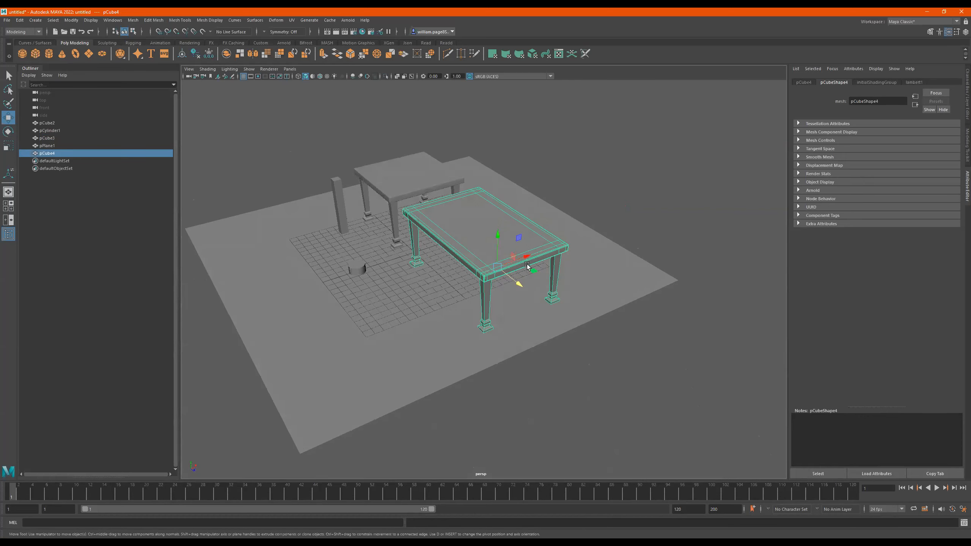
key("ctrl+d")
left_click_drag(526, 257, 665, 208)
middle_click_drag(664, 210, 532, 246, "alt")
left_click_drag(532, 248, 481, 202, "alt")
- Select the end vertices of the third table and move them outward to stretch it into a longer table
right_click_drag(481, 200, 441, 200)
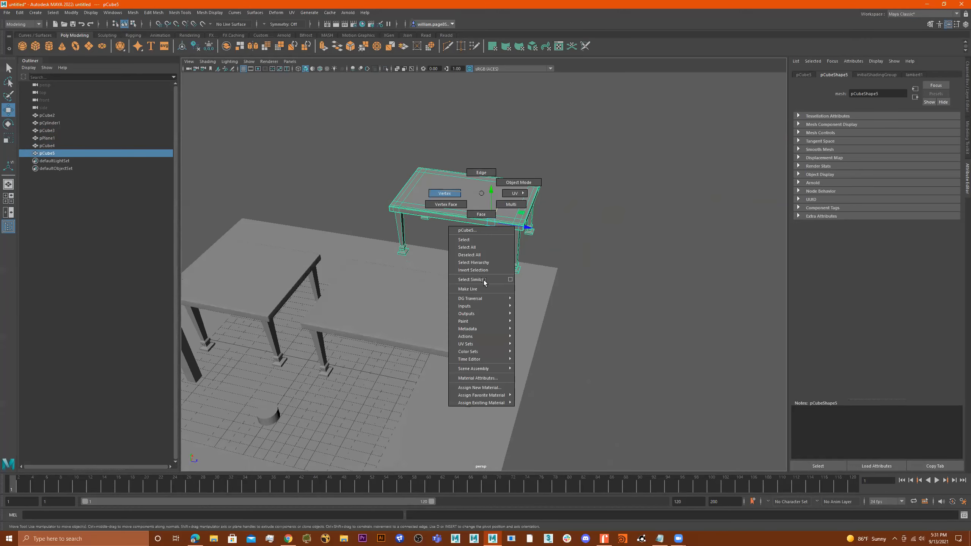
left_click_drag(613, 146, 468, 312)
left_click_drag(552, 234, 493, 227)
left_click_drag(672, 224, 574, 406)
left_click_drag(626, 276, 671, 282)
left_click_drag(671, 282, 591, 240, "alt")
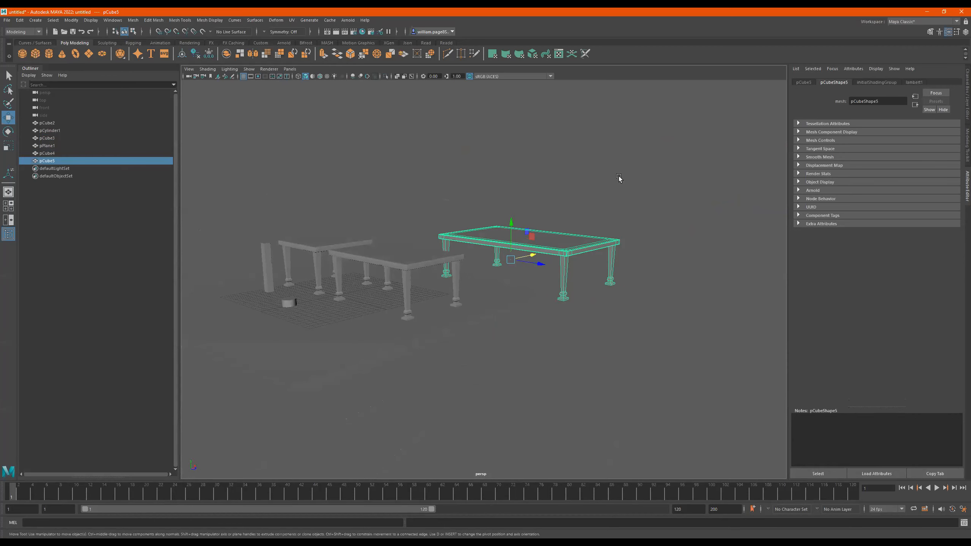
- Select the floor plane and scale it up so it extends beneath all three tables
left_click_drag(498, 274, 469, 267, "alt")
right_click_drag(469, 267, 539, 270, "alt")
left_click_drag(539, 270, 515, 297, "alt")
left_click(419, 316)
key("r")
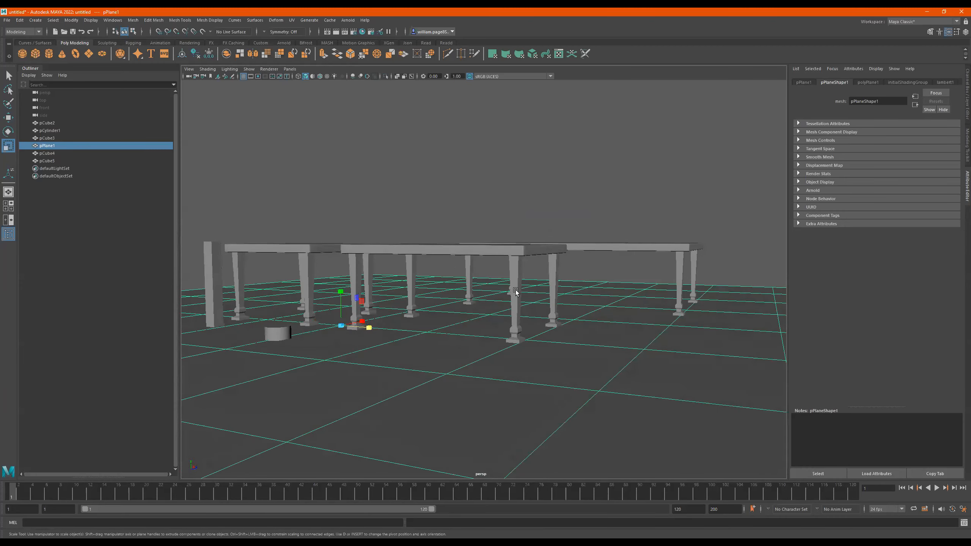
left_click_drag(549, 259, 517, 264, "alt")
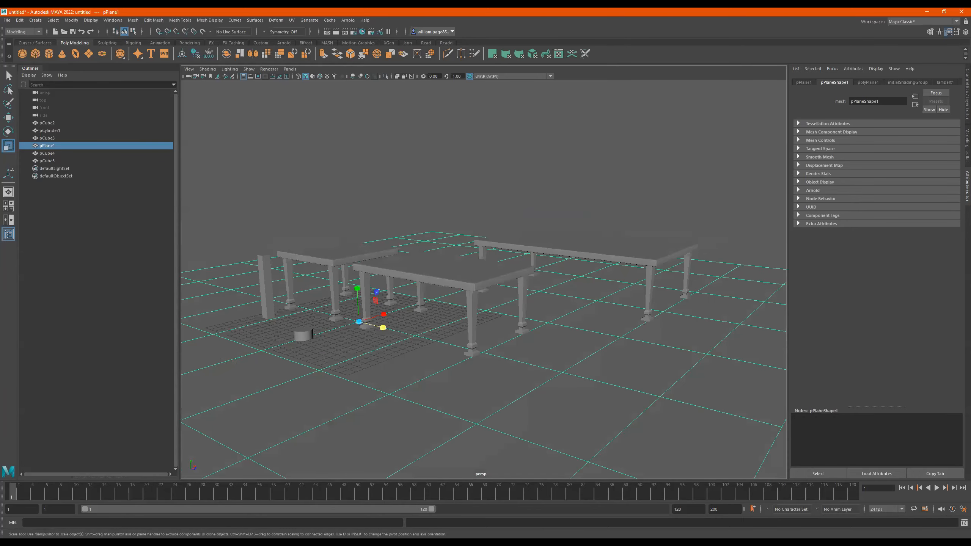